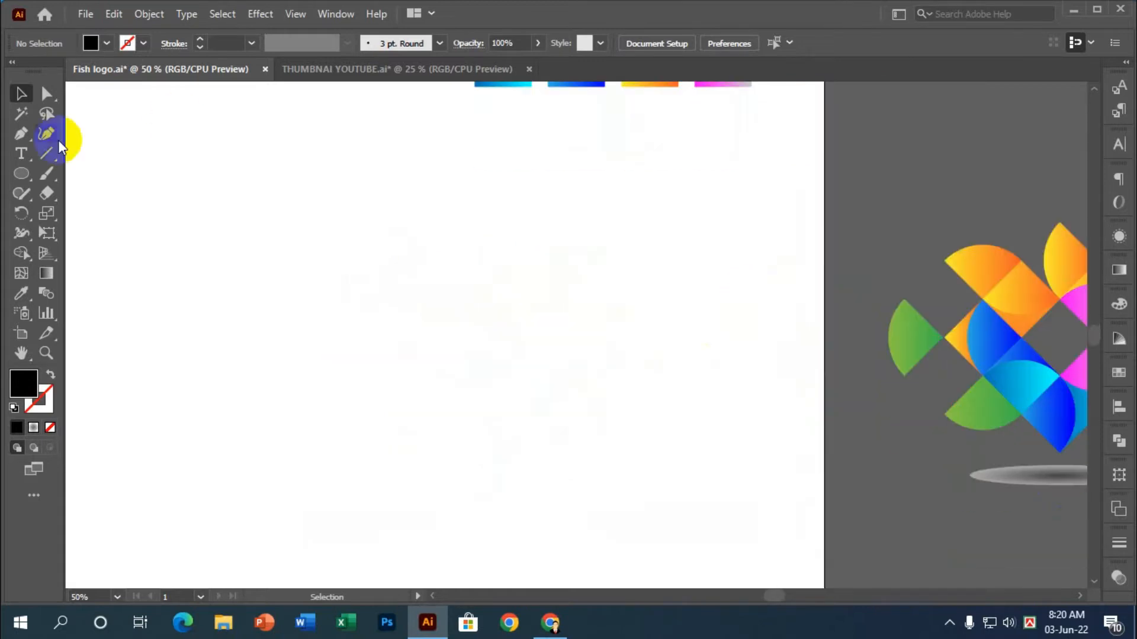
Draw a vertical line on the blank part of the artboard and give it a black stroke
left_click(45, 153)
left_click_drag(213, 199, 221, 423)
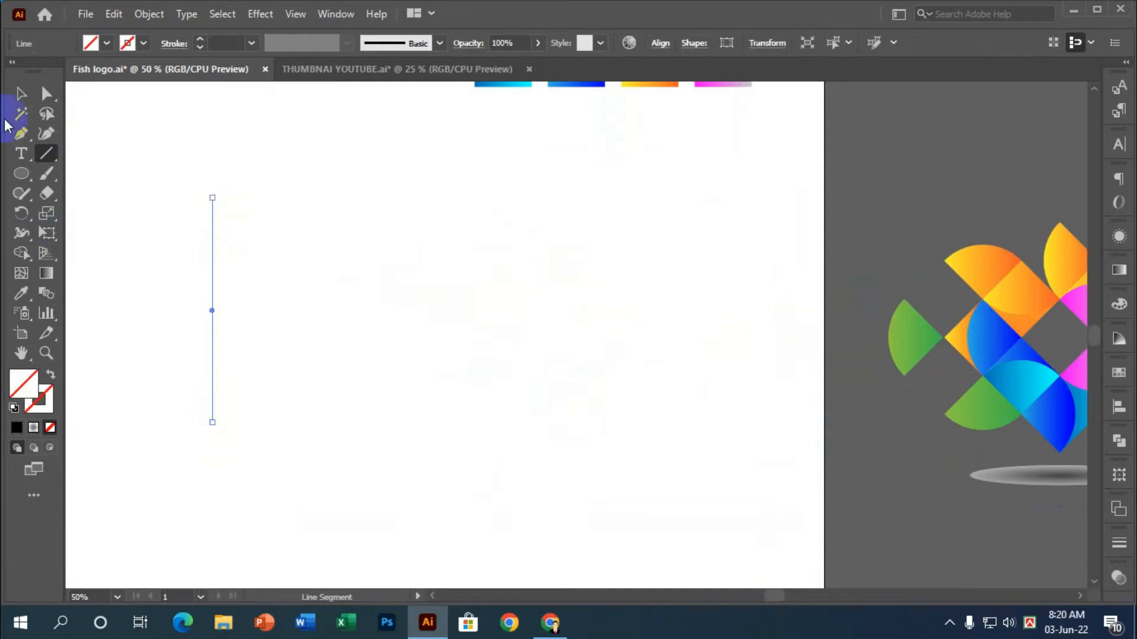
left_click(21, 93)
key("Delete")
left_click(213, 300)
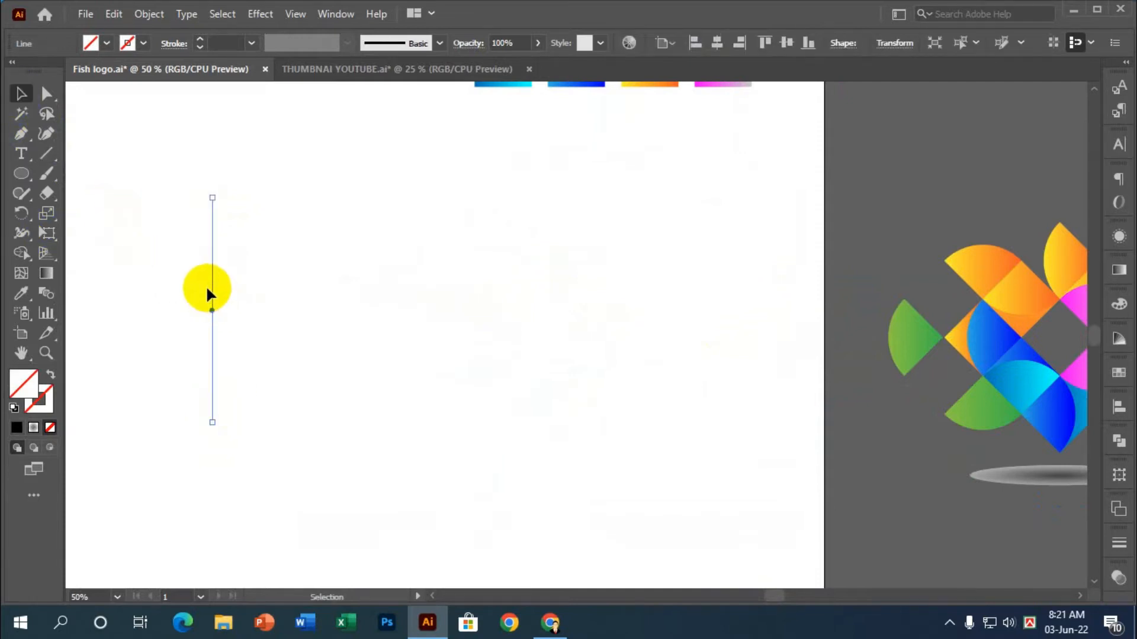
left_click(142, 43)
left_click(46, 71)
left_click(105, 203)
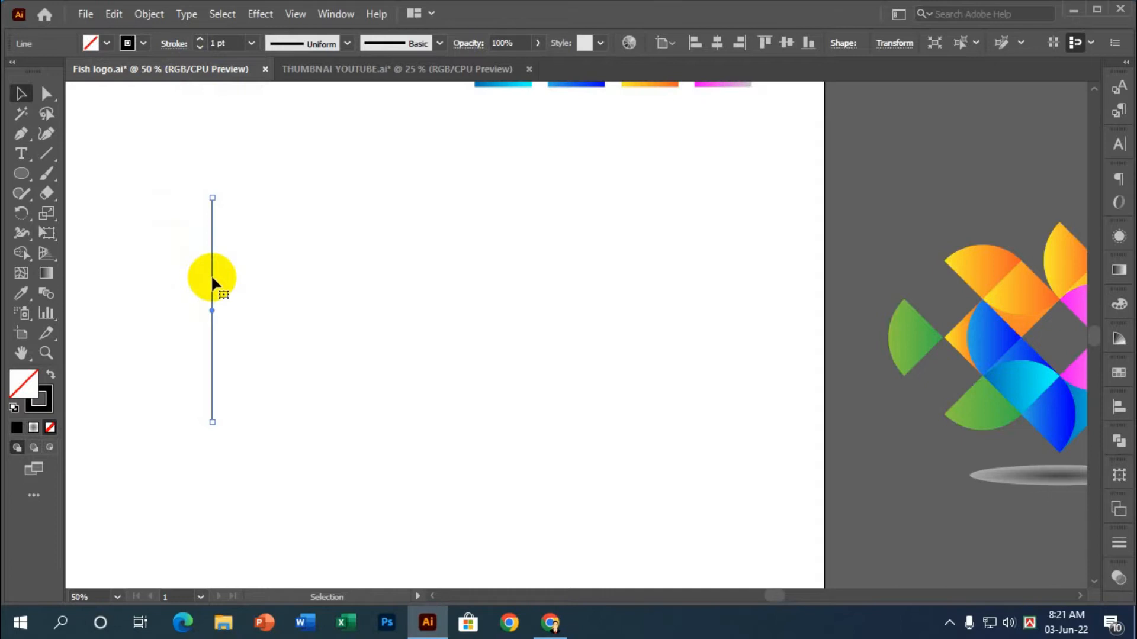
Duplicate the vertical line sideways and repeat the copy twice to make four evenly spaced parallel lines
left_click_drag(211, 277, 238, 278)
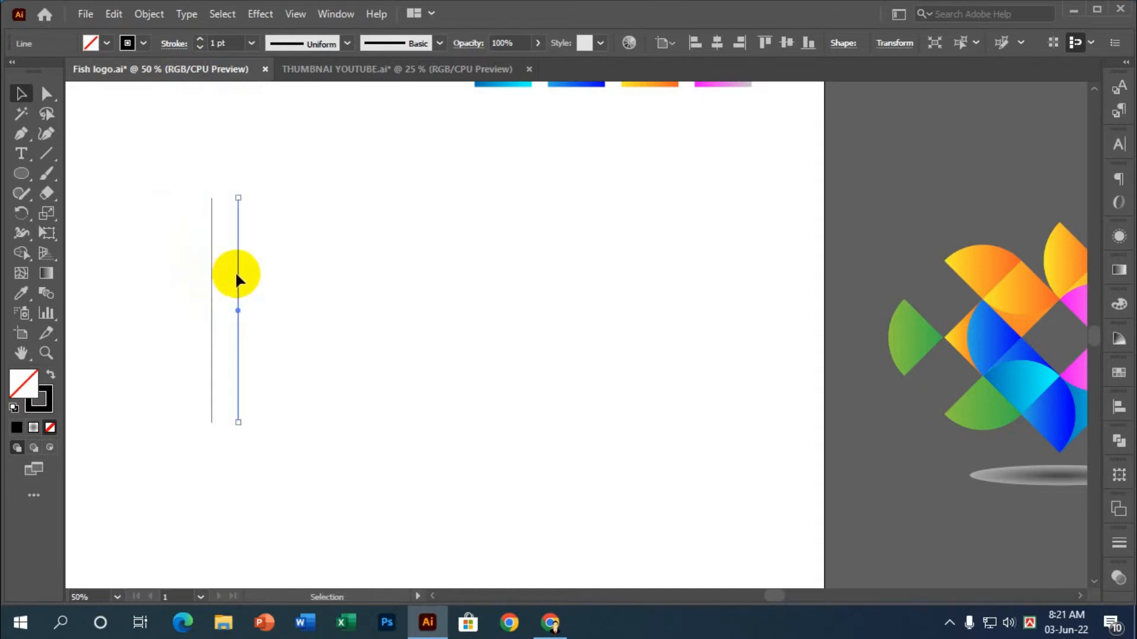
key("ctrl+d")
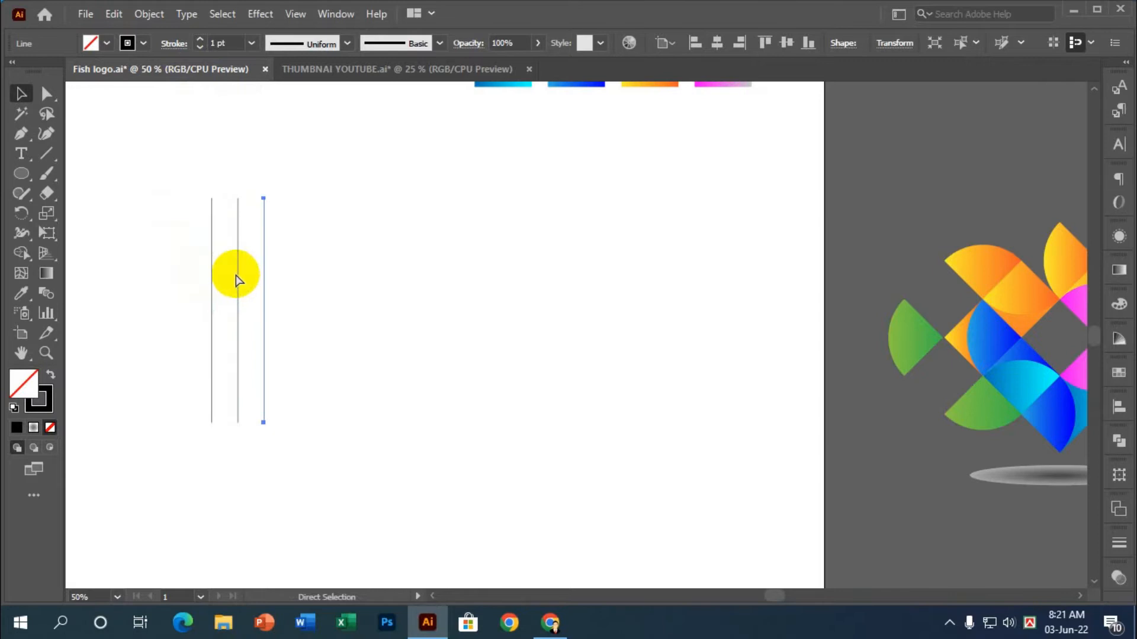
key("ctrl+d")
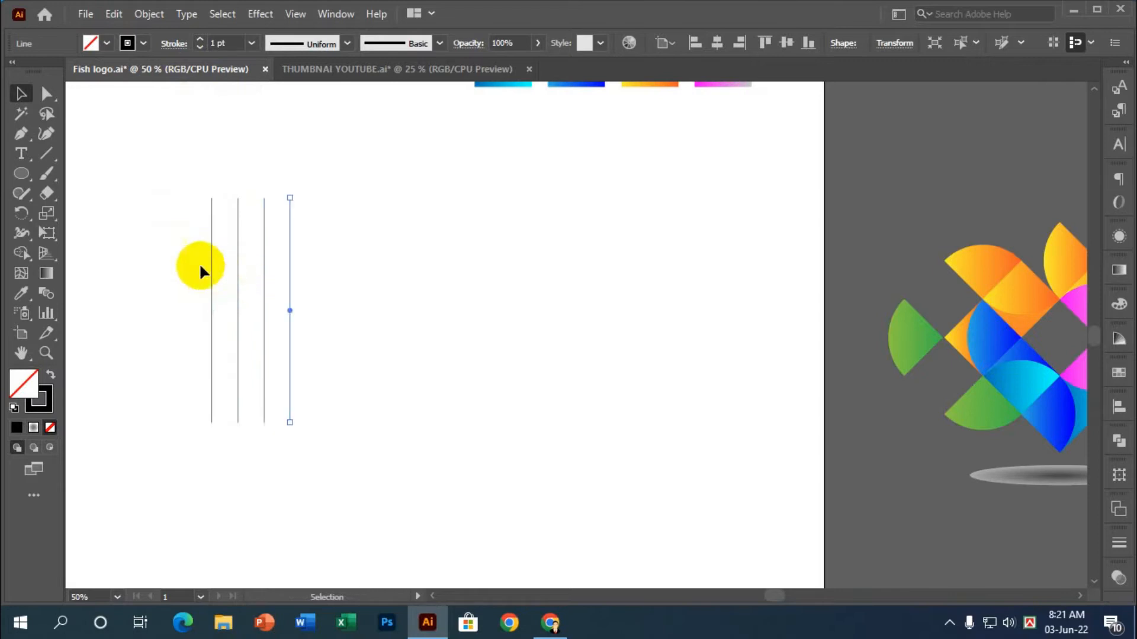
Group the four vertical lines and stretch the group wider to increase the spacing between them
left_click(176, 254)
left_click_drag(152, 244, 328, 315)
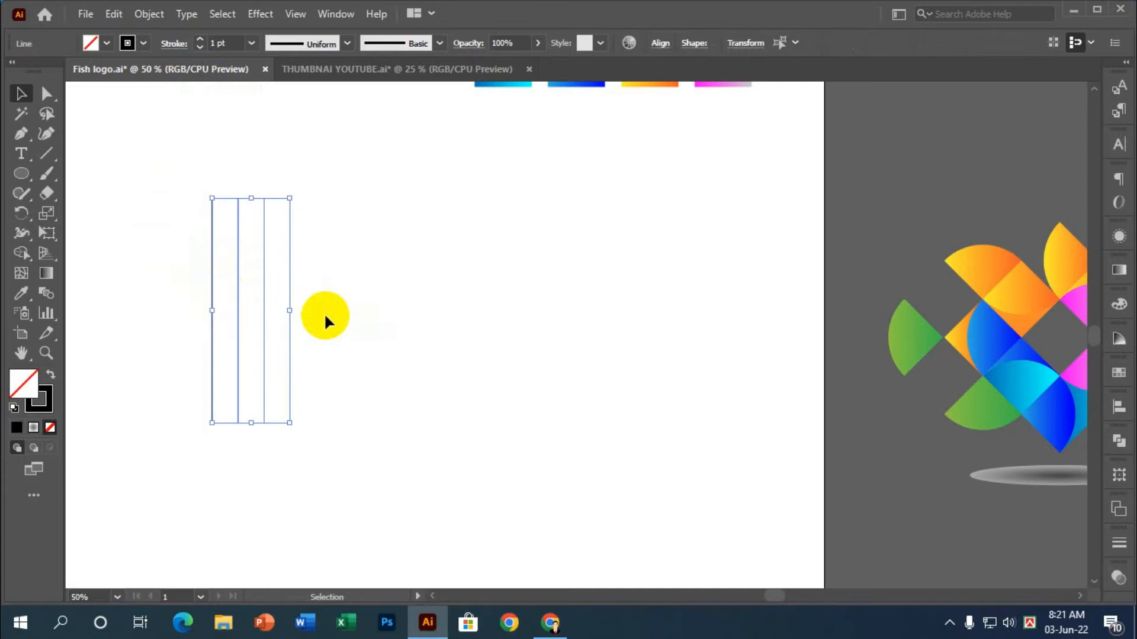
key("ctrl+g")
left_click_drag(289, 310, 333, 310)
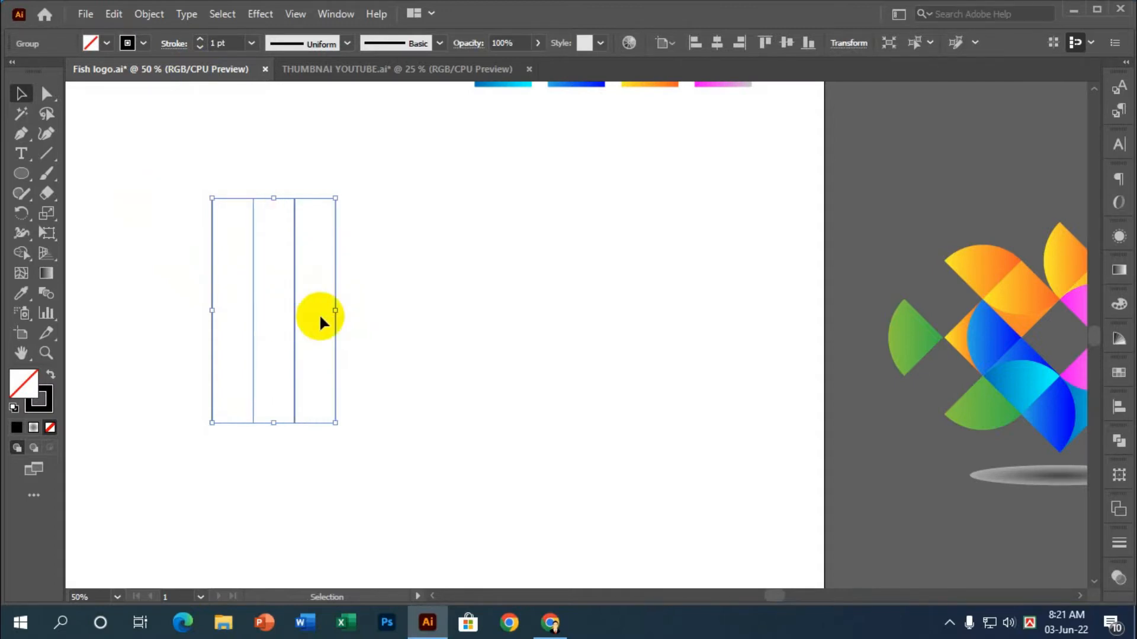
key("a")
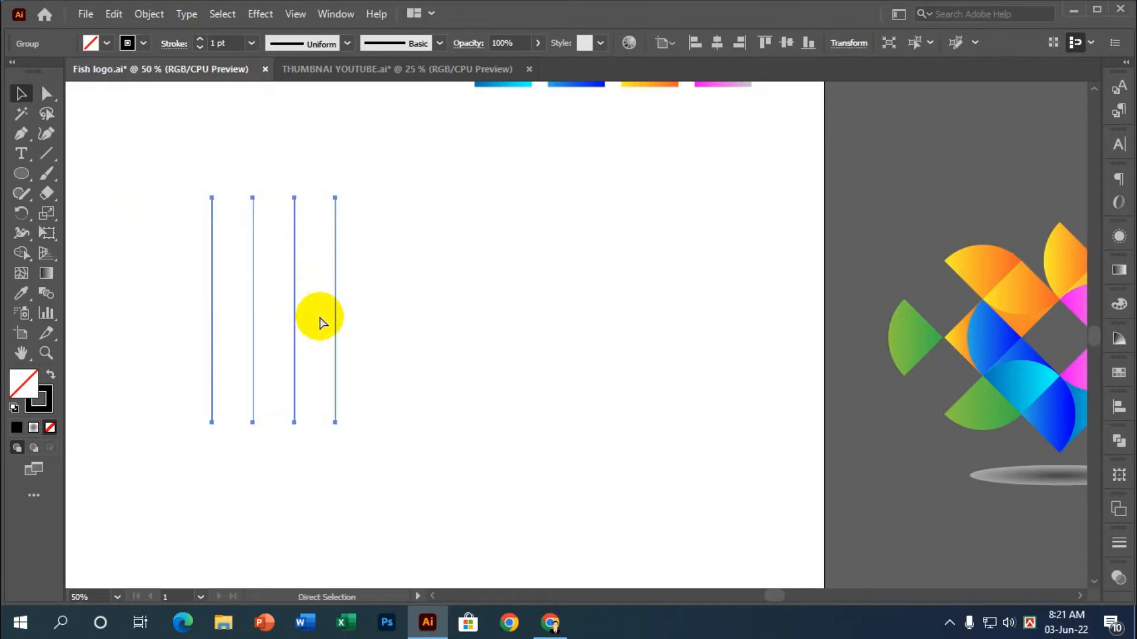
key("v")
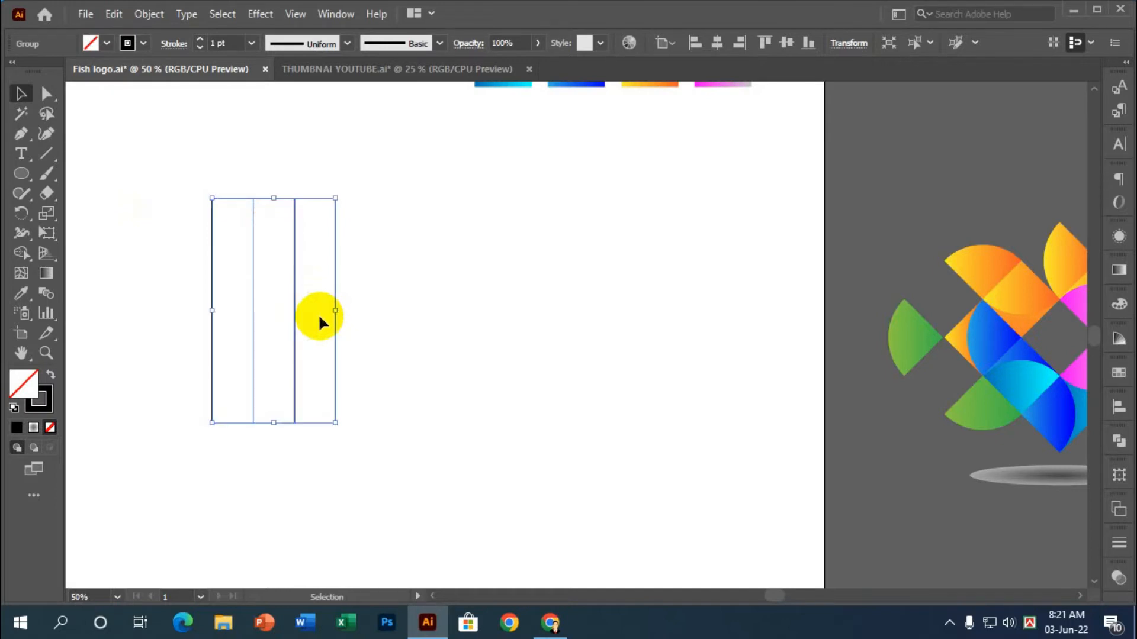
Rotate a copy of the line group by 90° to form a crossing grid, and move the grid toward the artboard's centre
left_click_drag(338, 190, 180, 288)
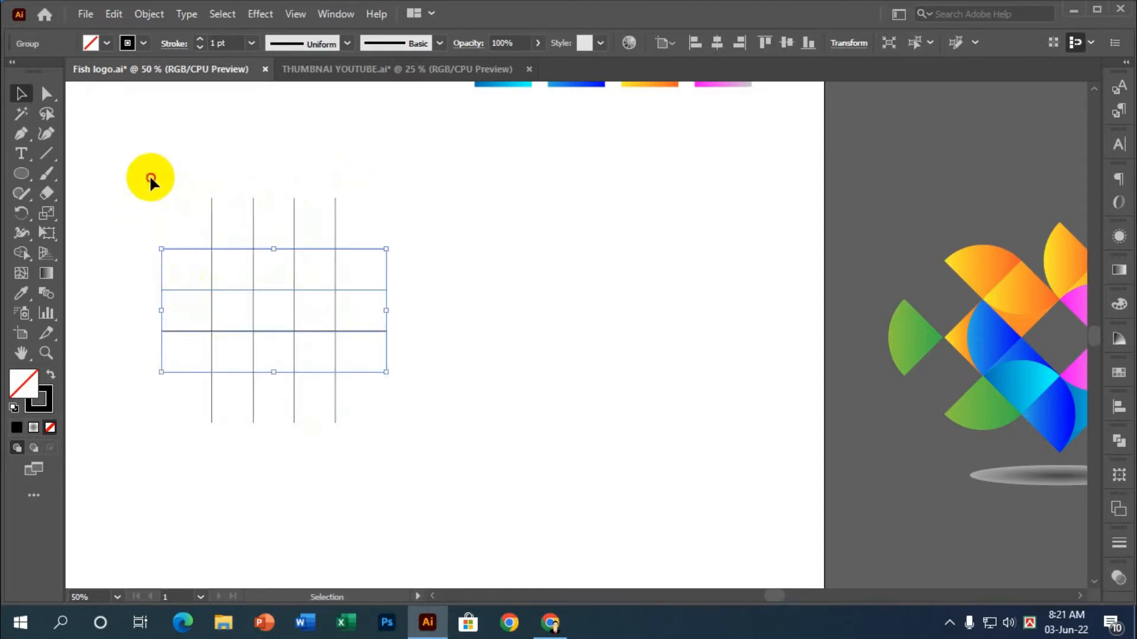
left_click(150, 178)
left_click_drag(126, 172, 424, 428)
left_click_drag(293, 290, 437, 302)
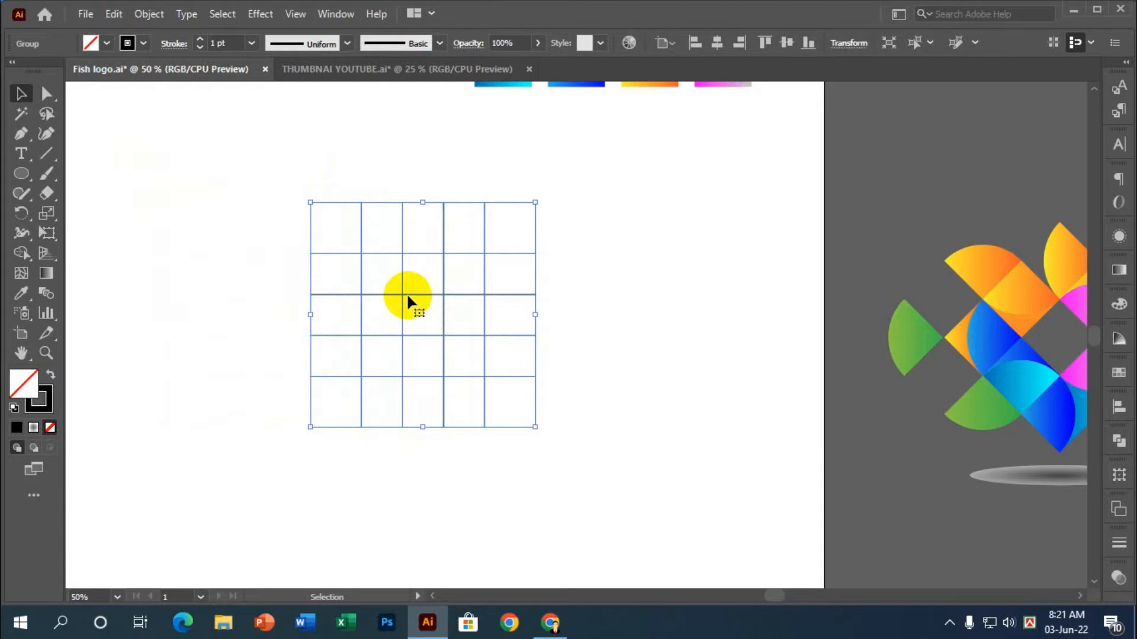
key("a")
key("v")
key("a")
key("v")
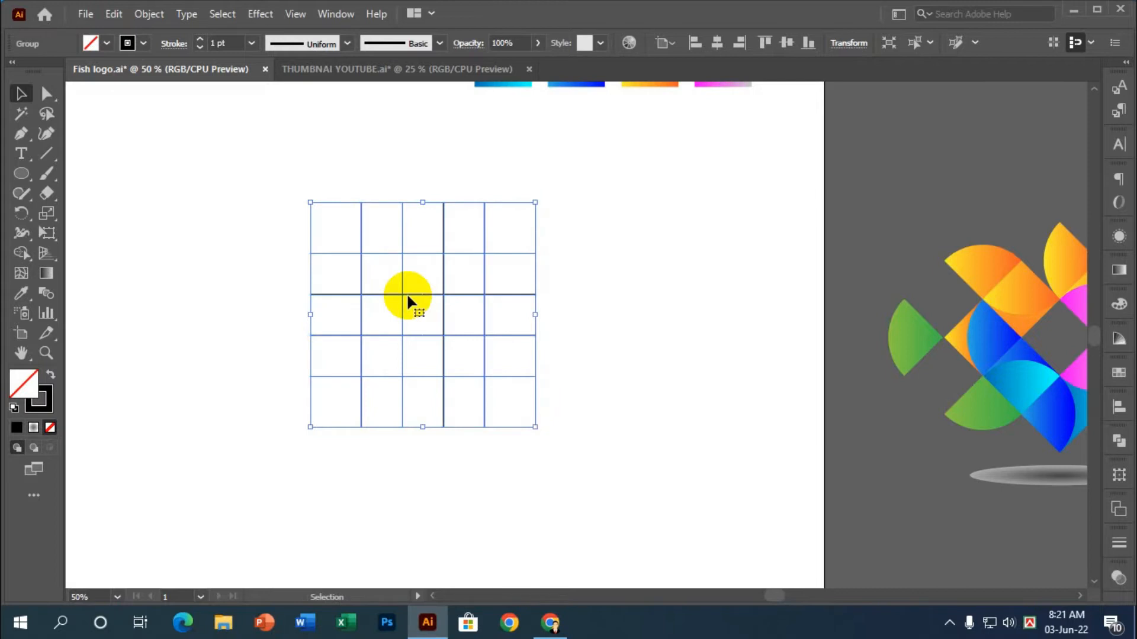
key("a")
key("ctrl+shift+a")
key("v")
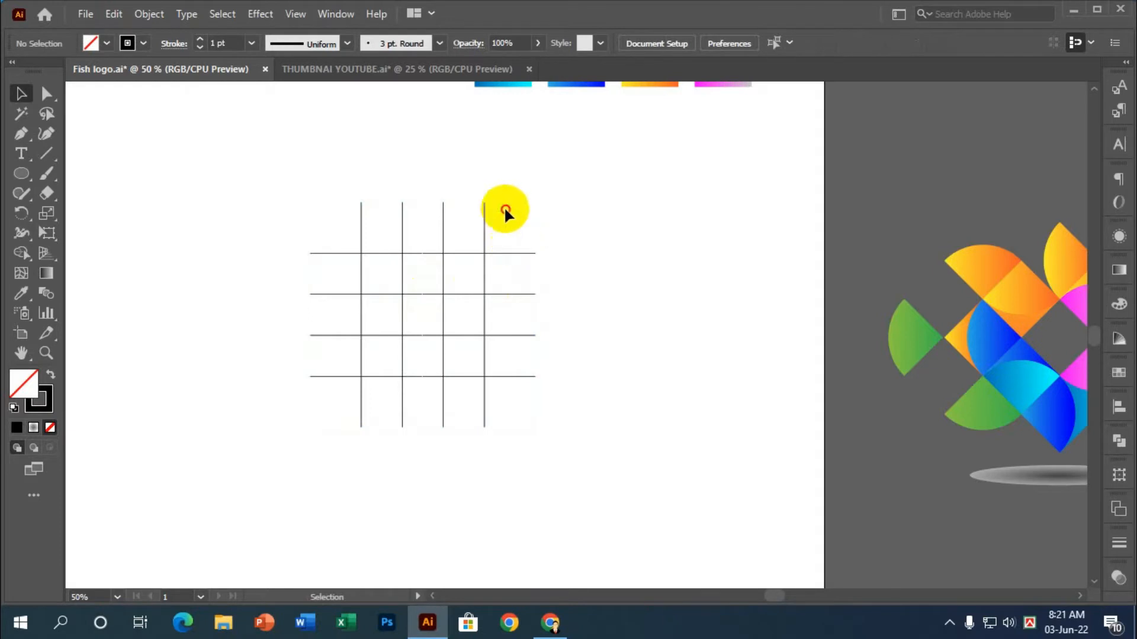
Turn the nine enclosed cells of the line grid into separate black-filled squares with the Shape Builder tool
left_click_drag(504, 207, 517, 278)
scroll(438, 283, "down", 1)
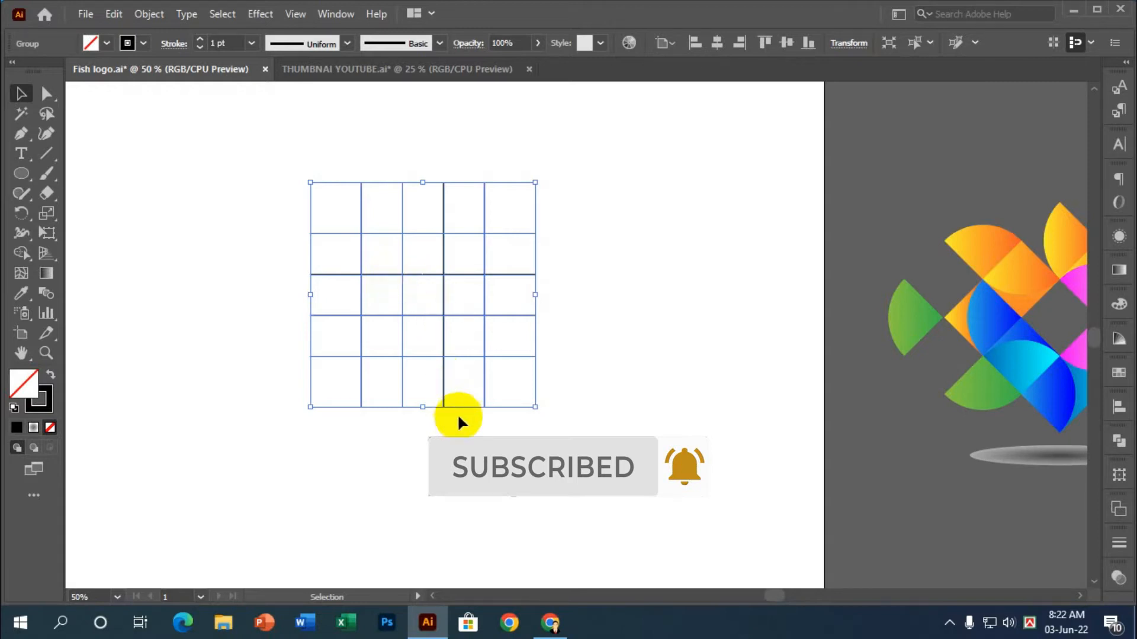
scroll(370, 295, "up", 1)
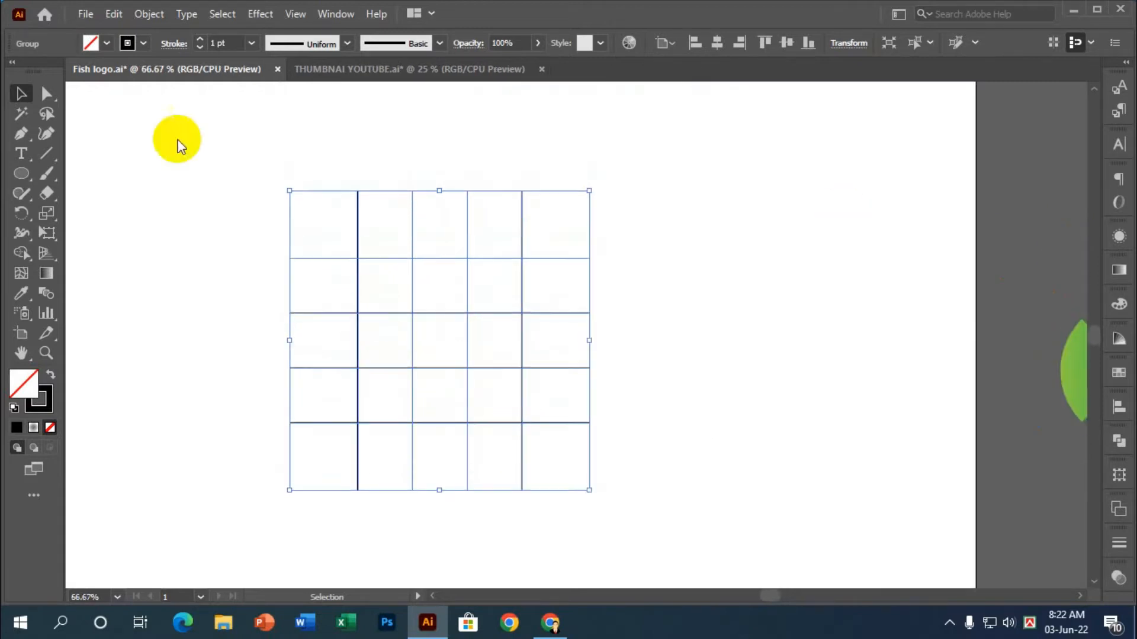
left_click(21, 253)
scroll(269, 299, "down", 1)
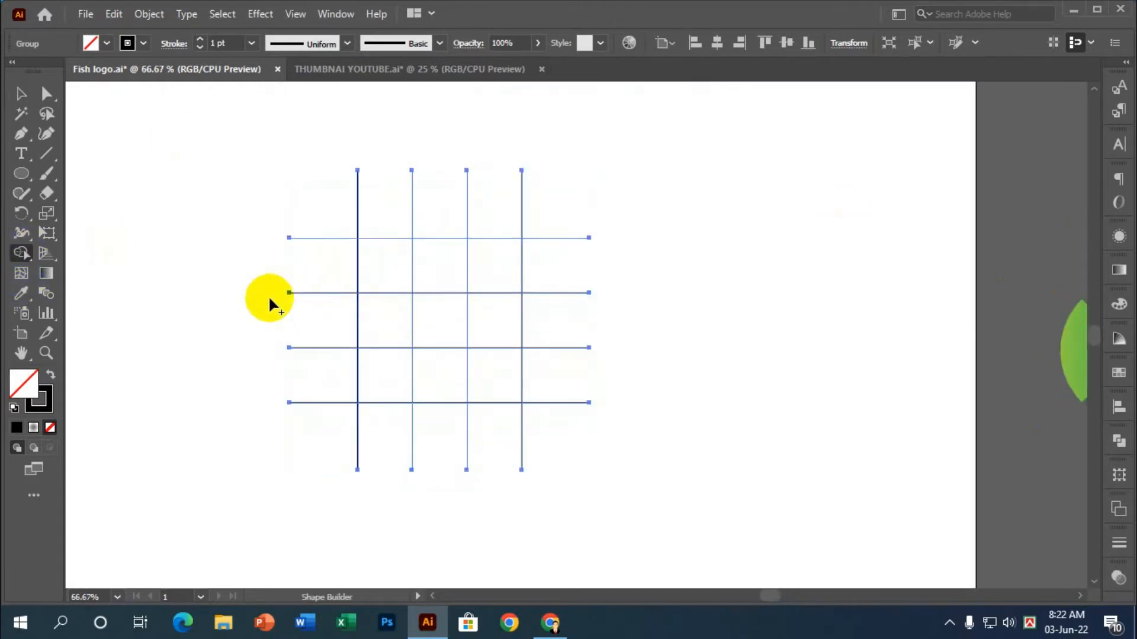
left_click(51, 377)
scroll(538, 389, "up", 2)
scroll(528, 364, "up", 1)
left_click(466, 279)
left_click(393, 276)
left_click(303, 272)
left_click(305, 360)
left_click(431, 363)
left_click(474, 367)
left_click(468, 451)
left_click(418, 455)
left_click(292, 448)
scroll(427, 399, "down", 1)
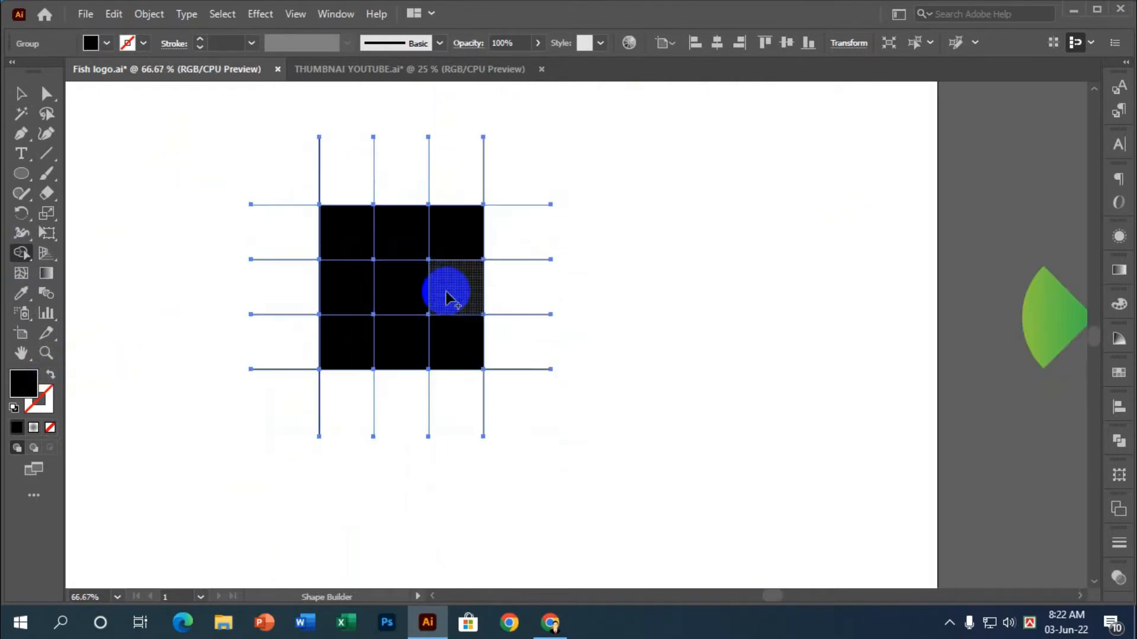
left_click(349, 283)
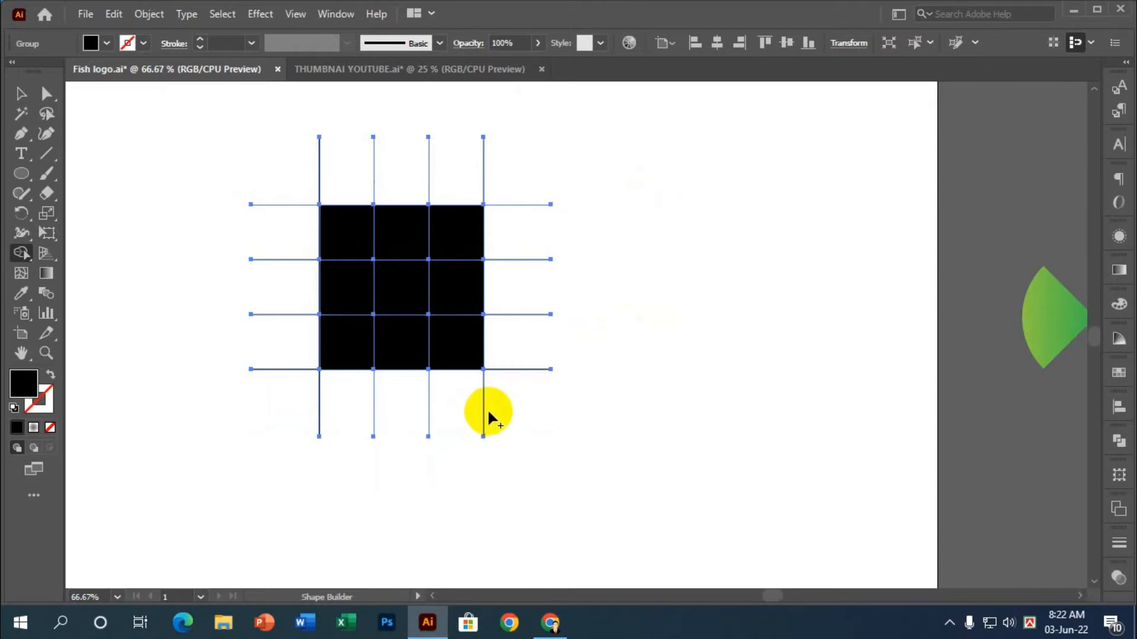
scroll(496, 403, "up", 1)
left_click(463, 346)
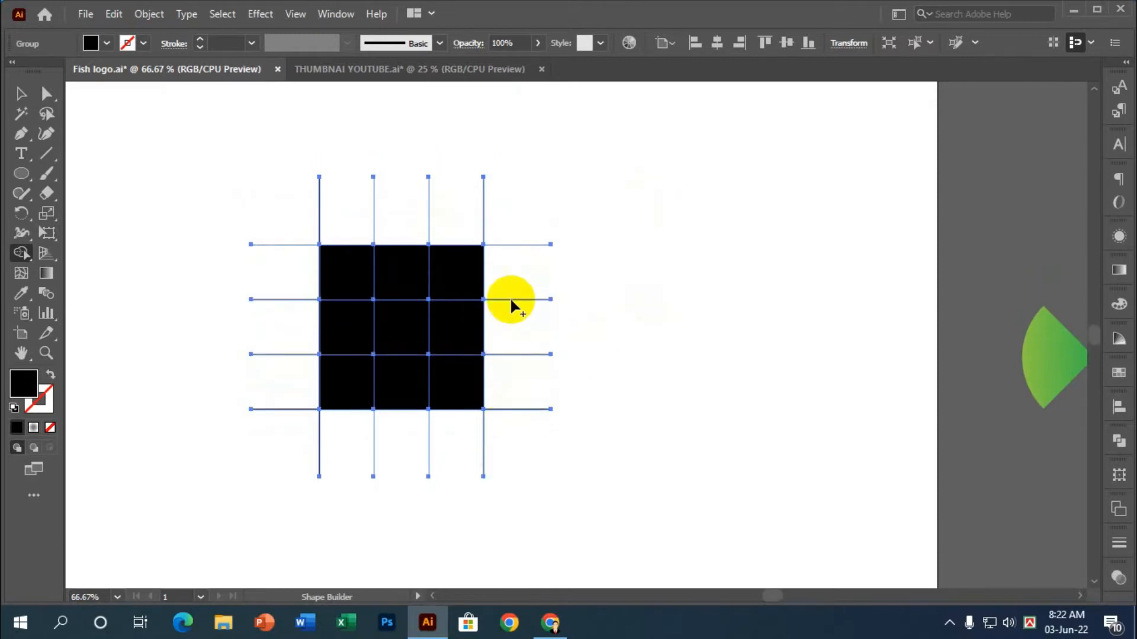
Sweep the Shape Builder in erase mode across the line ends protruding on all four sides of the black square
mouse_move(502, 218)
left_mouse_down()
mouse_move(337, 221)
mouse_move(292, 310)
mouse_move(286, 424)
left_mouse_up()
left_click_drag(264, 198, 276, 448)
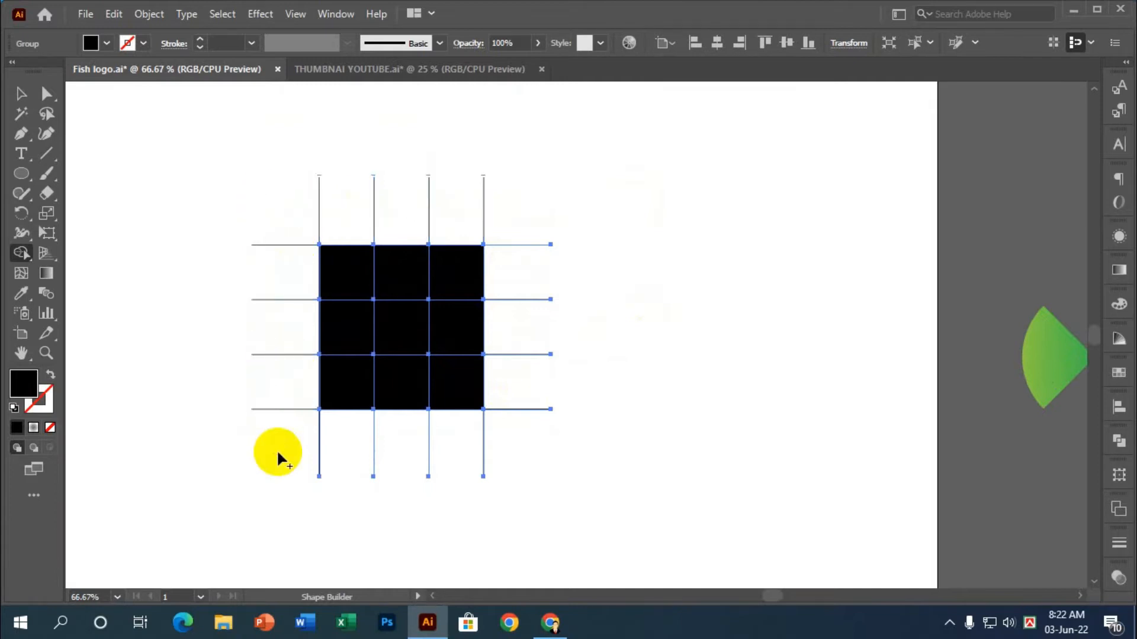
left_click_drag(274, 312, 291, 387)
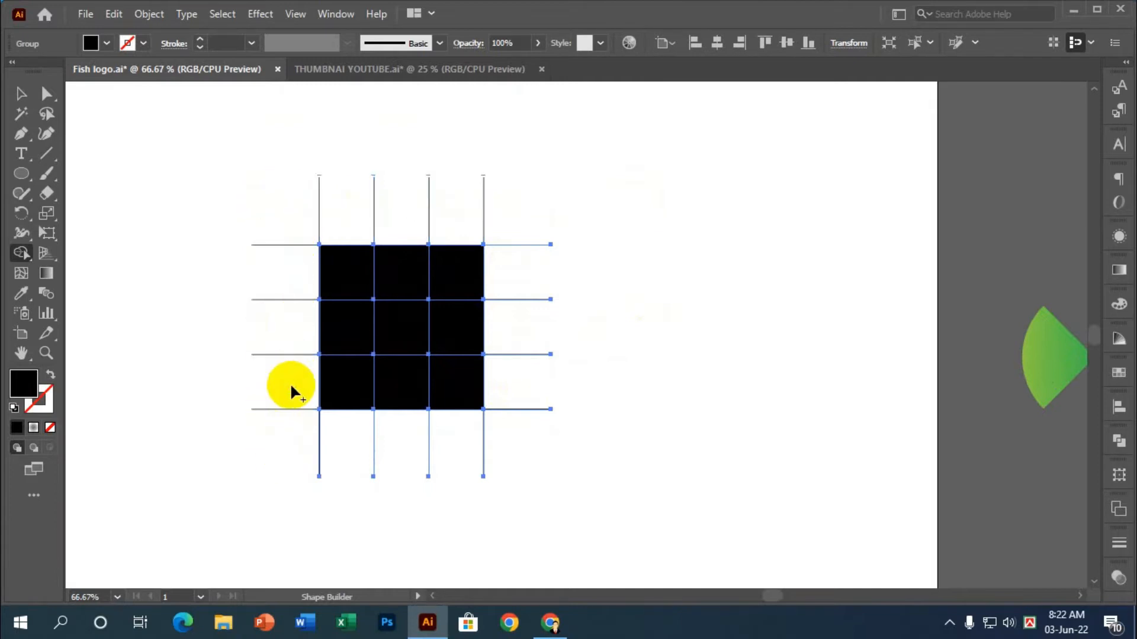
left_click_drag(265, 449, 459, 473)
left_click_drag(346, 463, 489, 461)
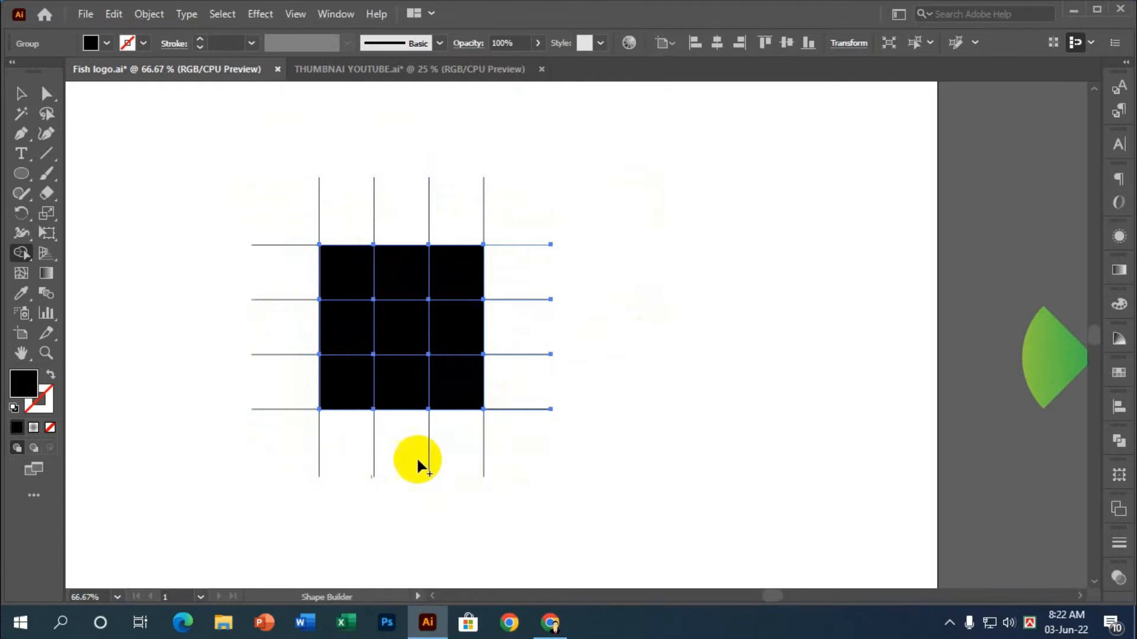
left_click_drag(518, 204, 541, 526)
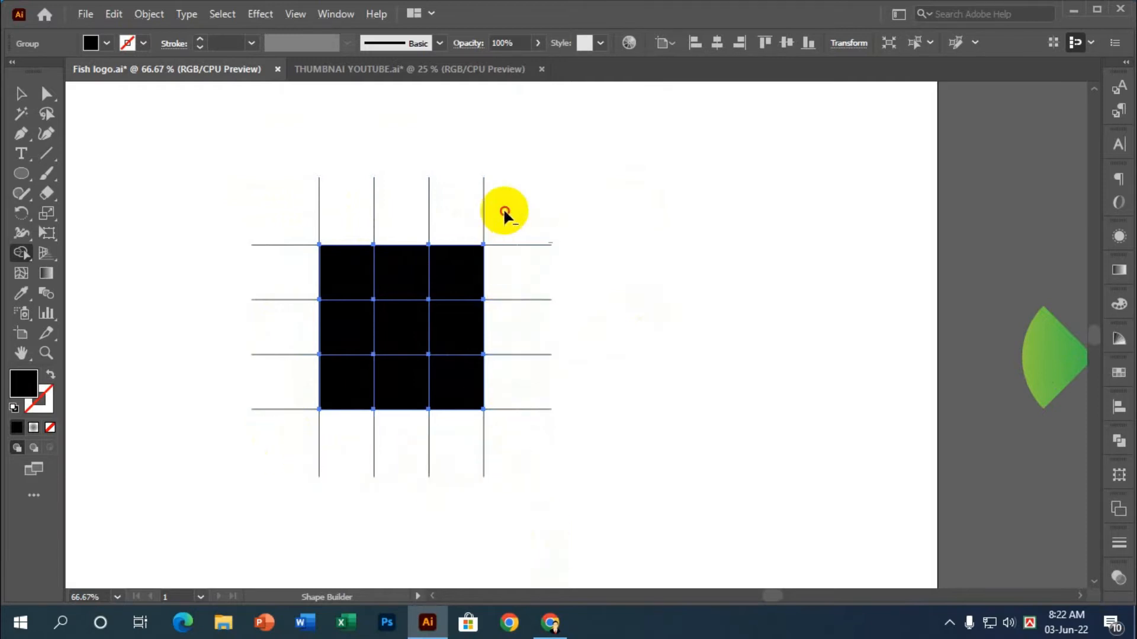
scroll(358, 267, "down", 1)
left_click_drag(350, 314, 358, 204)
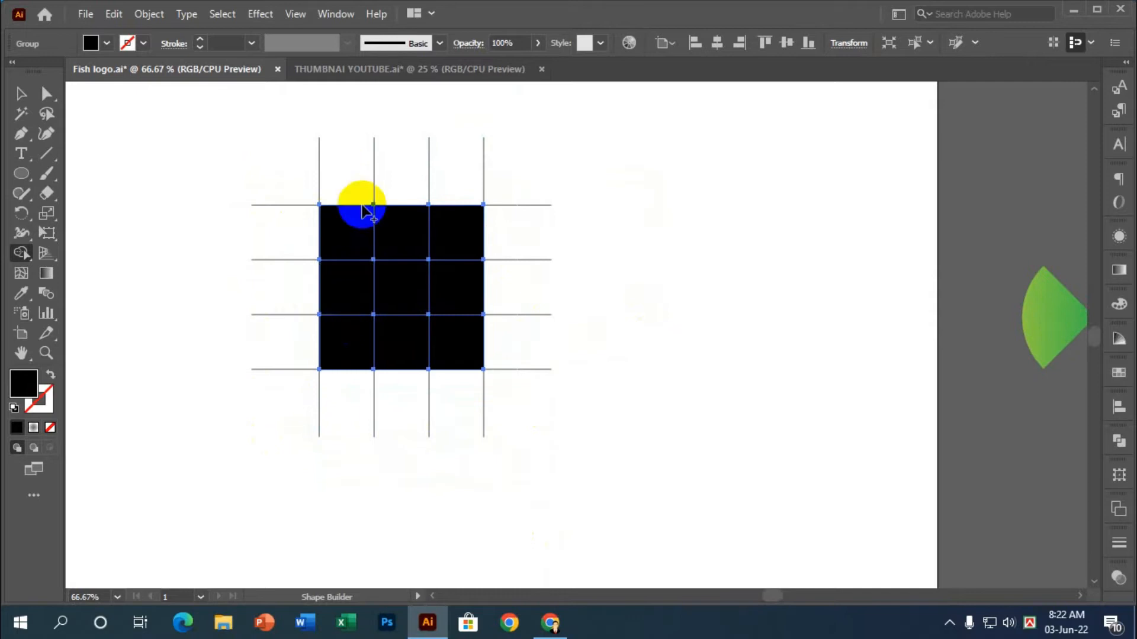
scroll(456, 201, "up", 1)
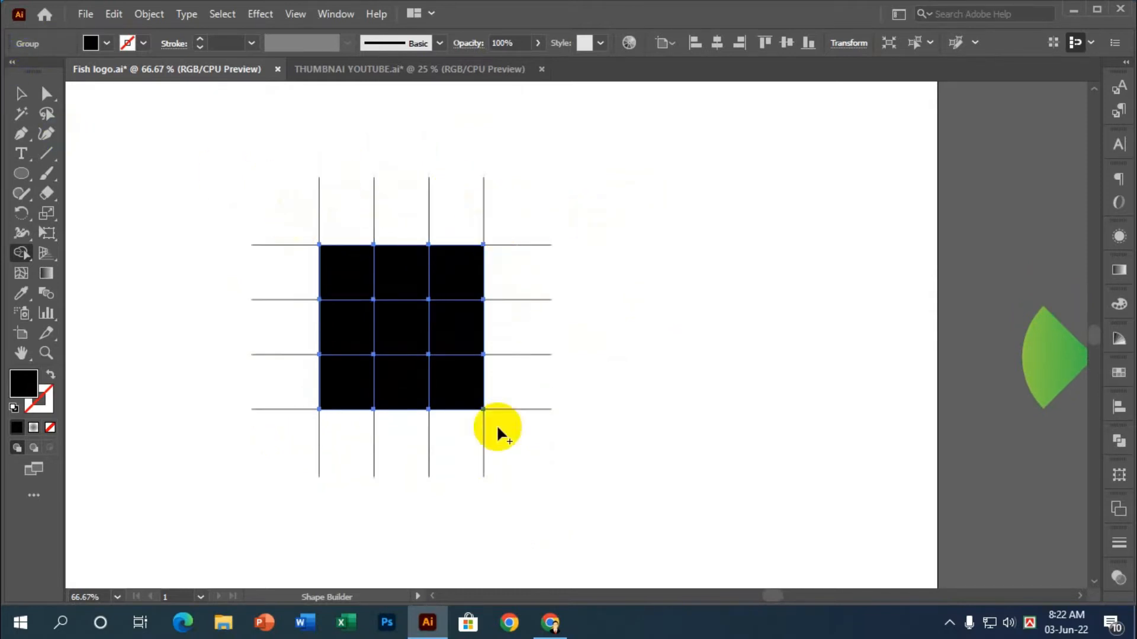
Ungroup the black 3×3 block of squares twice to break up its nested groups
left_click(21, 94)
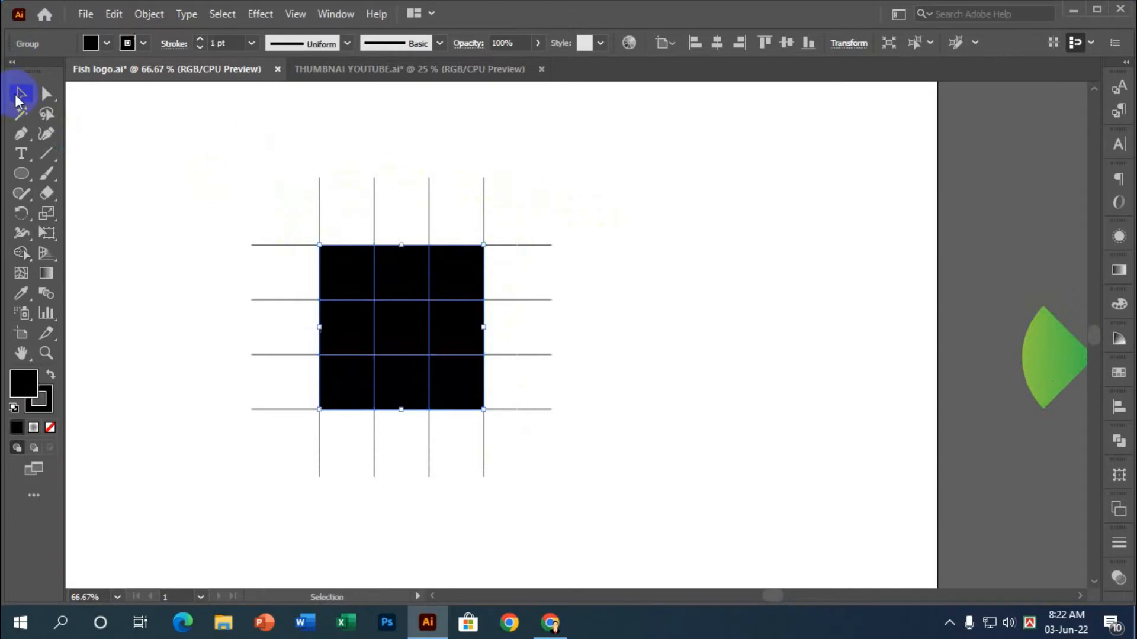
left_click(115, 153)
scroll(356, 263, "down", 2)
scroll(385, 254, "up", 1)
scroll(407, 252, "up", 1)
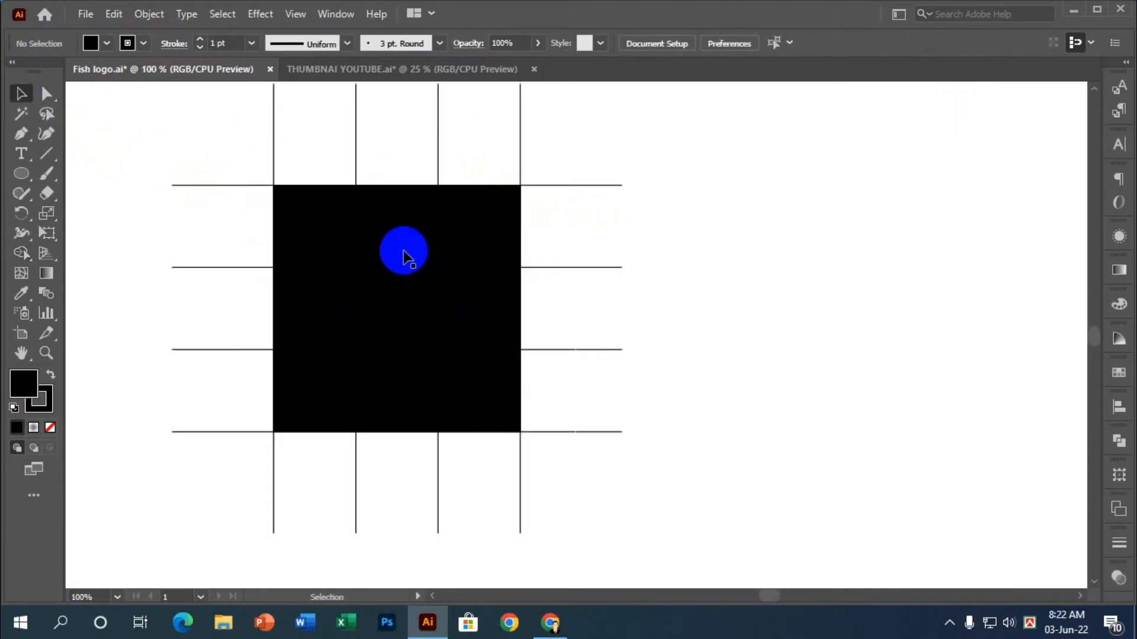
left_click(395, 298)
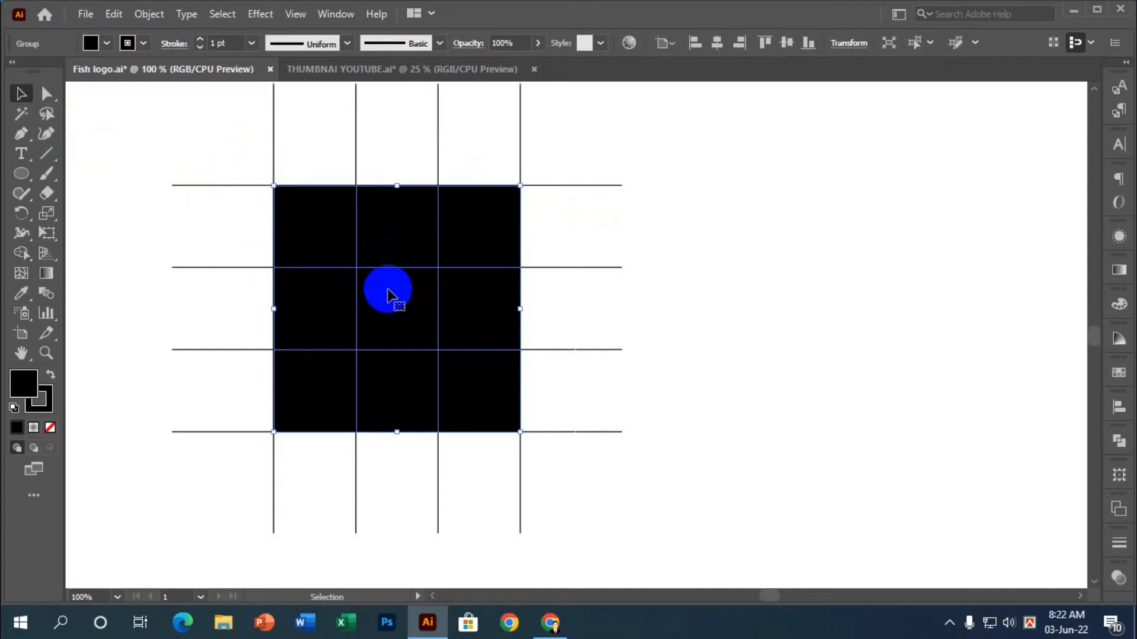
right_click(387, 293)
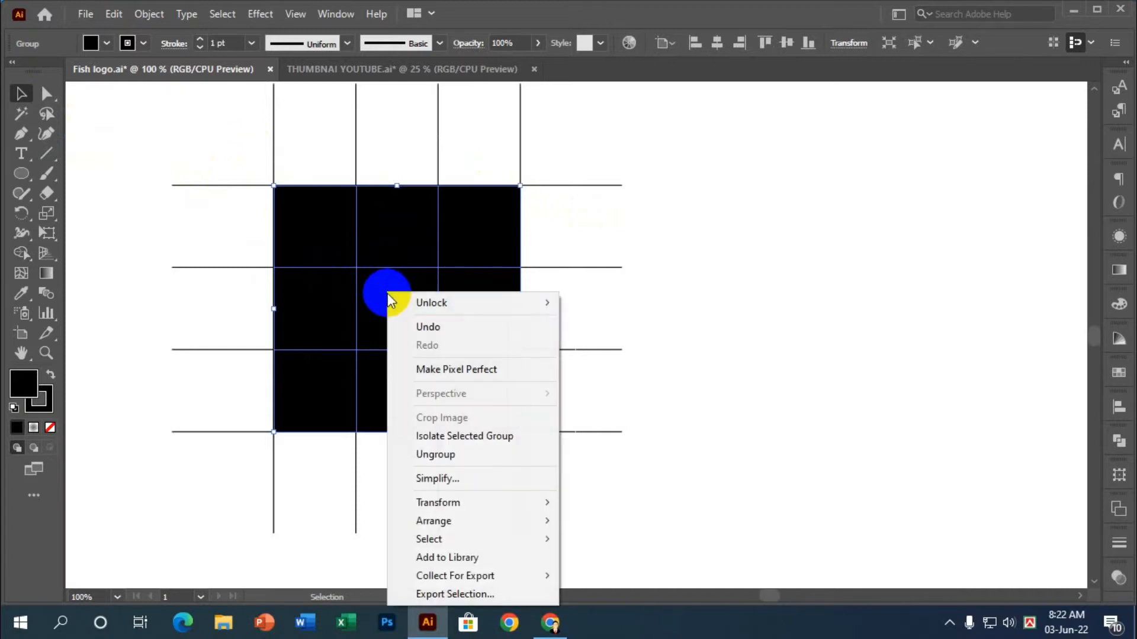
left_click(442, 455)
left_click(788, 267)
left_click(502, 236)
right_click(495, 233)
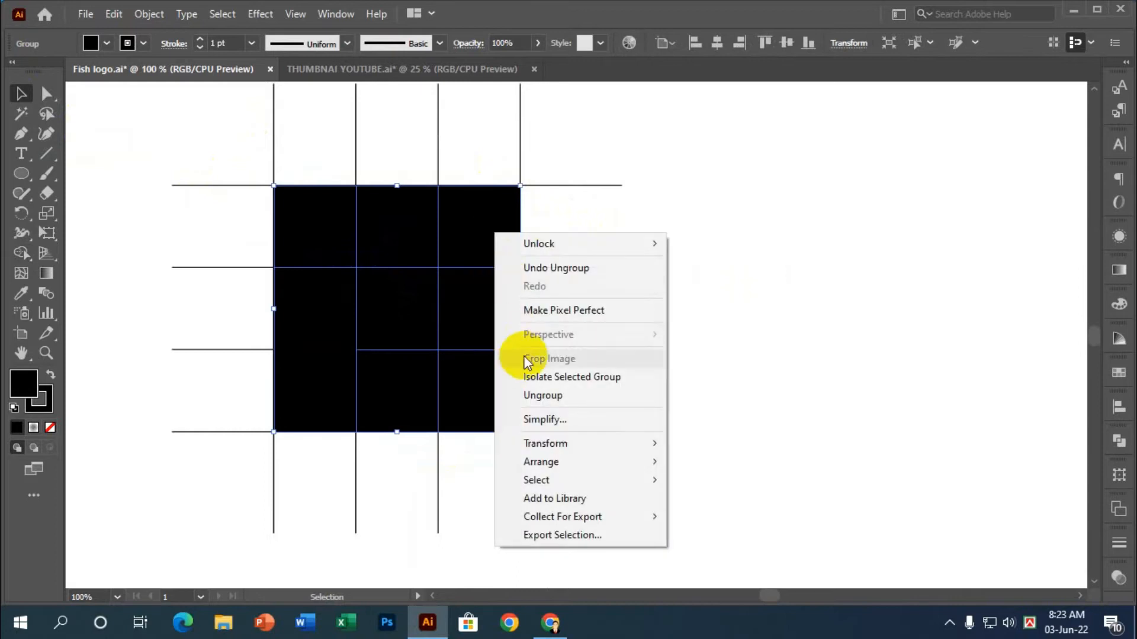
left_click(526, 396)
Ungroup the lower cells that are still grouped and check that each black square can be selected individually
left_click(737, 285)
left_click(447, 237)
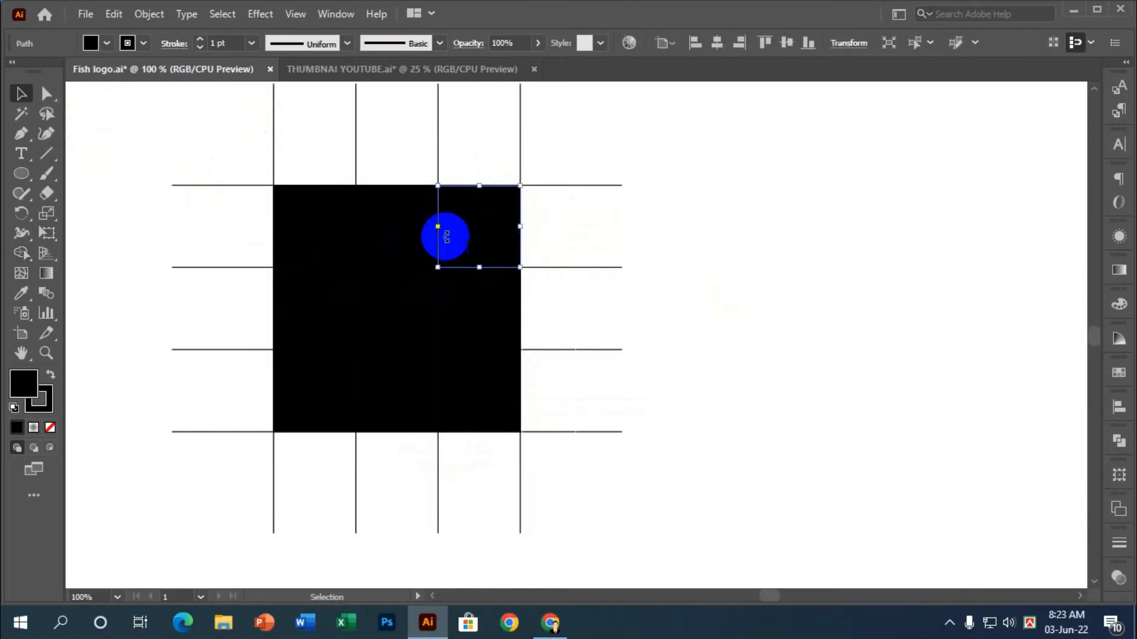
left_click(406, 236)
left_click(325, 254)
left_click(373, 317)
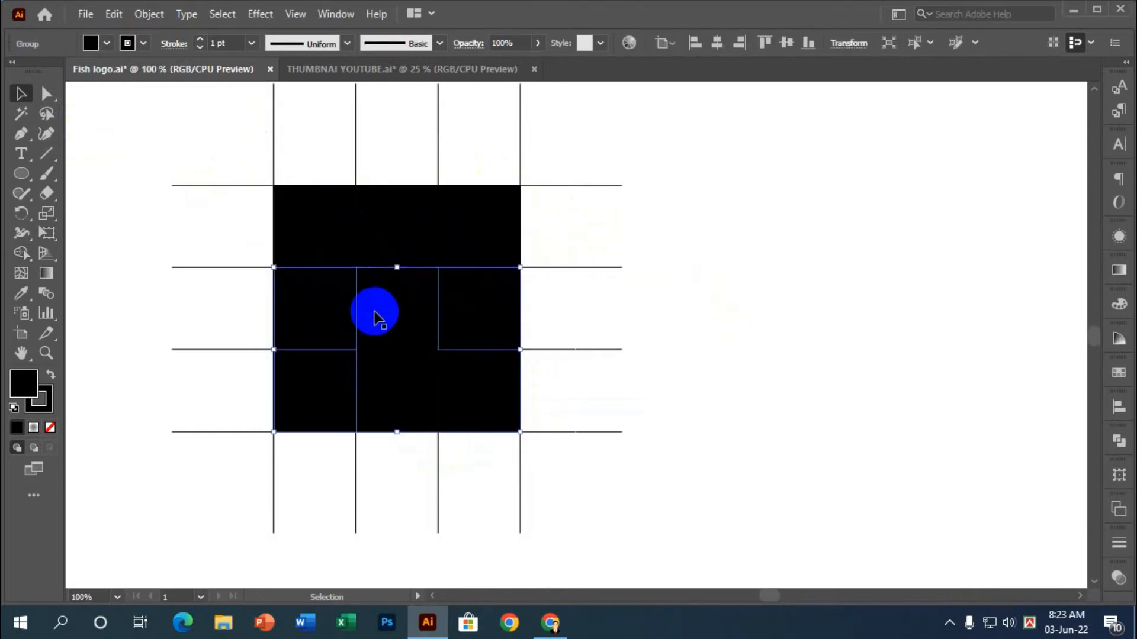
right_click(375, 313)
left_click(418, 453)
left_click(406, 498)
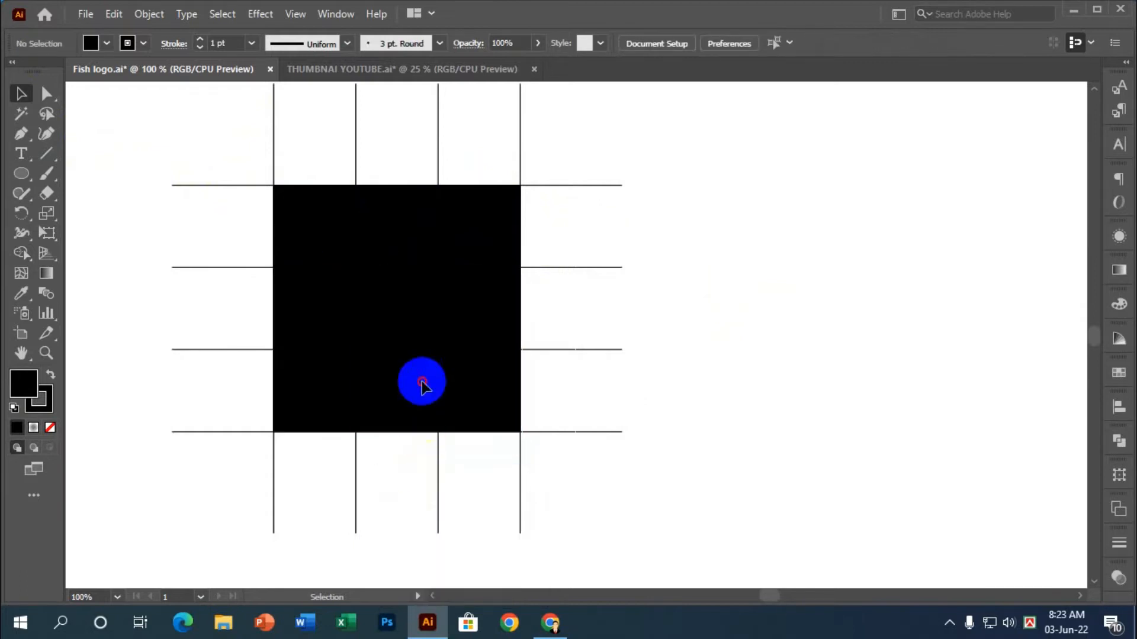
left_click(423, 383)
left_click(406, 330)
left_click(446, 383)
left_click(309, 371)
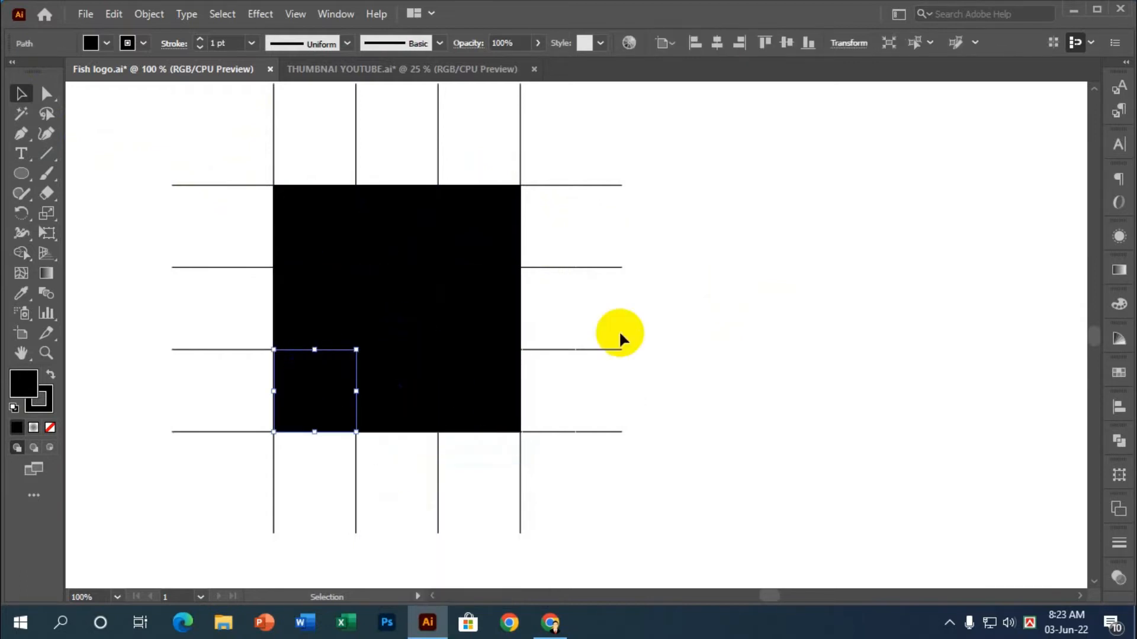
Move the finished colourful fish beside the black 3×3 grid as a visual reference
left_click(681, 286)
scroll(688, 284, "down", 2)
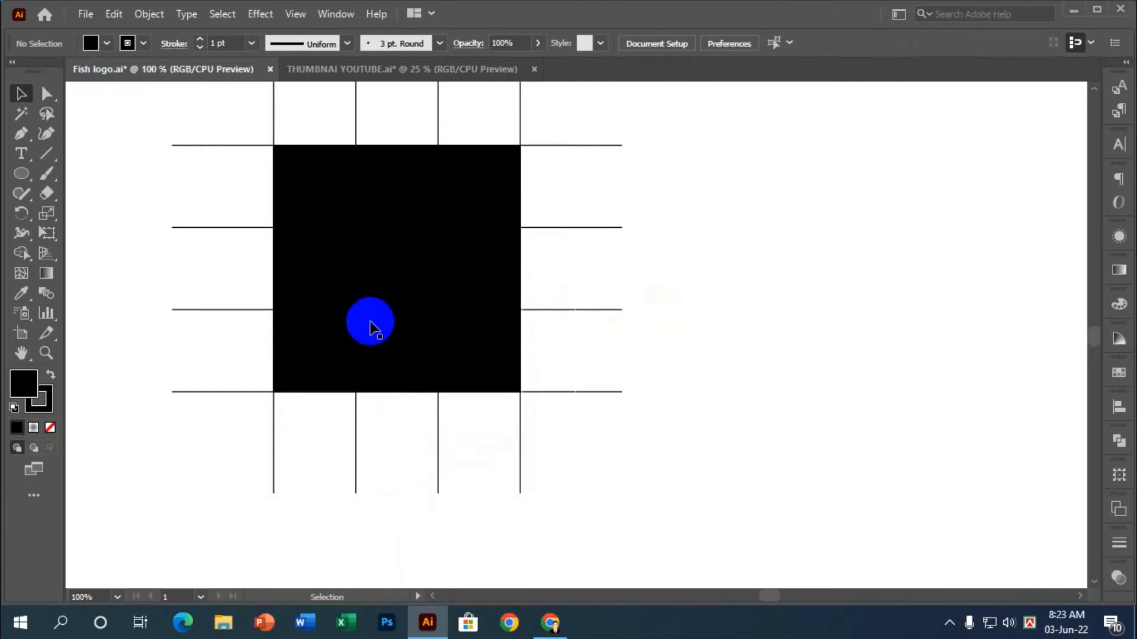
left_click(335, 367)
scroll(439, 377, "down", 2)
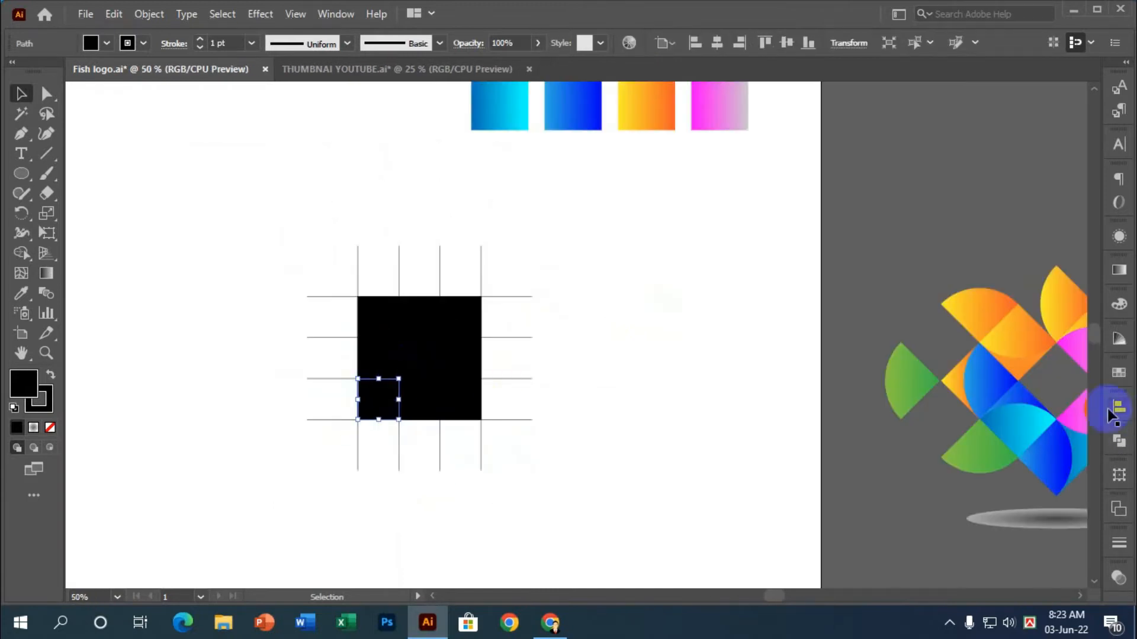
left_click(1017, 353)
left_click_drag(1017, 349, 727, 309)
left_click(534, 403)
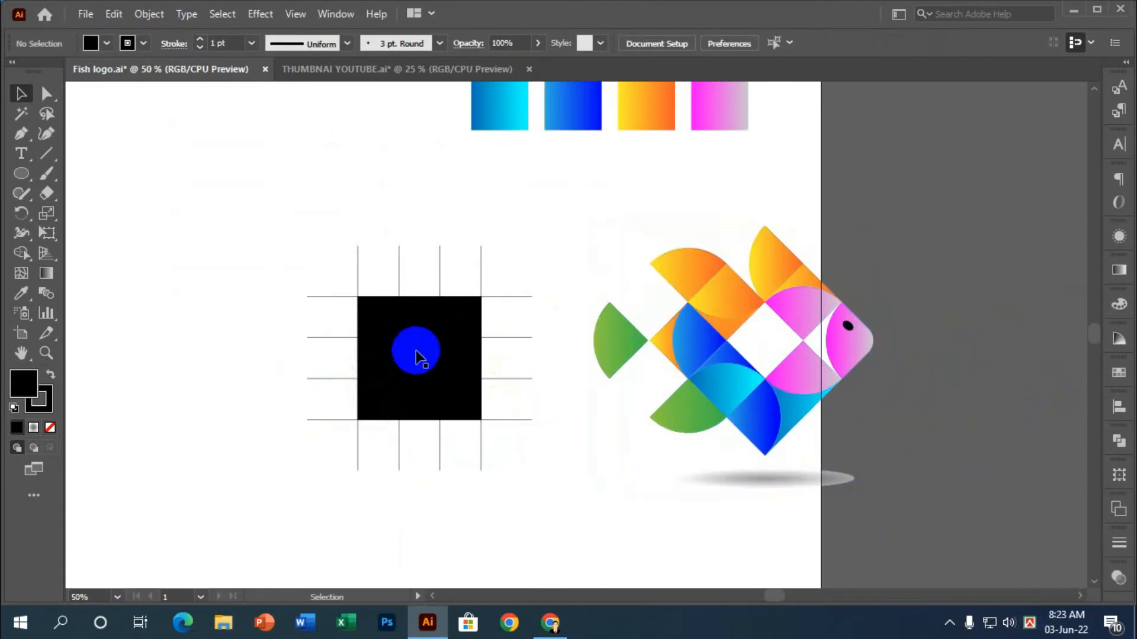
scroll(415, 352, "down", 2)
scroll(421, 355, "up", 1)
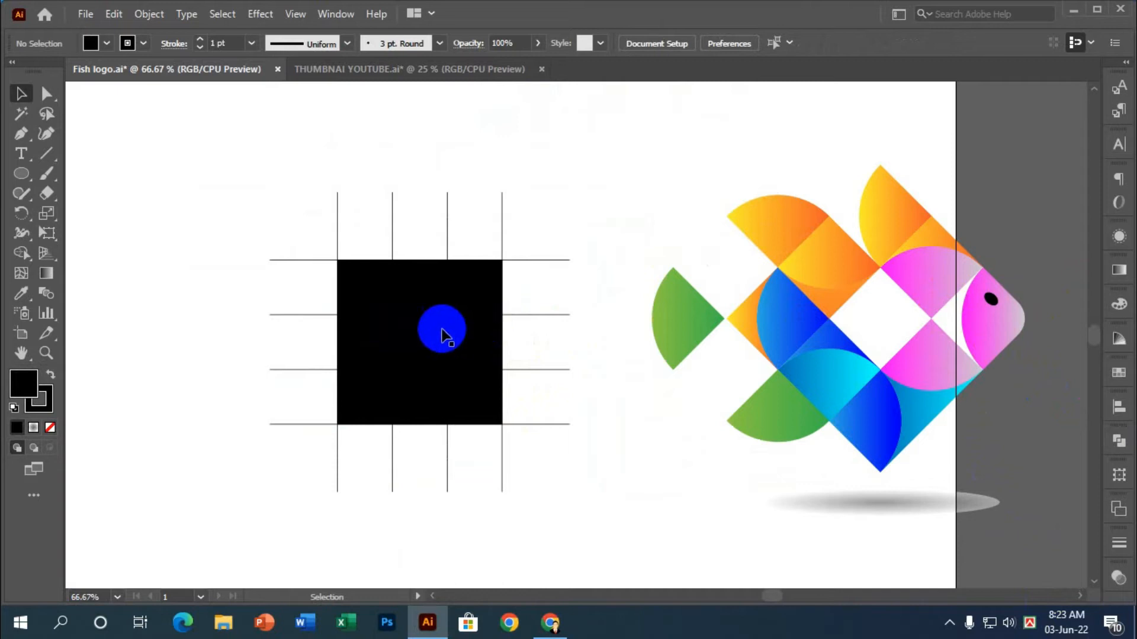
Unlock the locked grid lines surrounding the black squares and clear the selection
left_click_drag(225, 139, 585, 510)
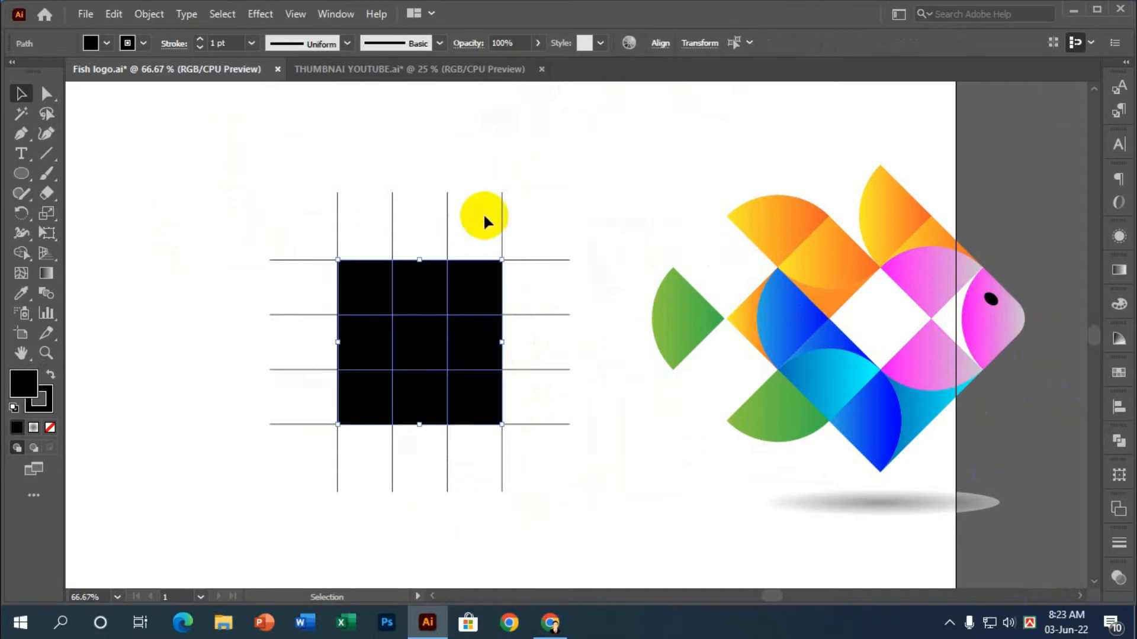
left_click(268, 193)
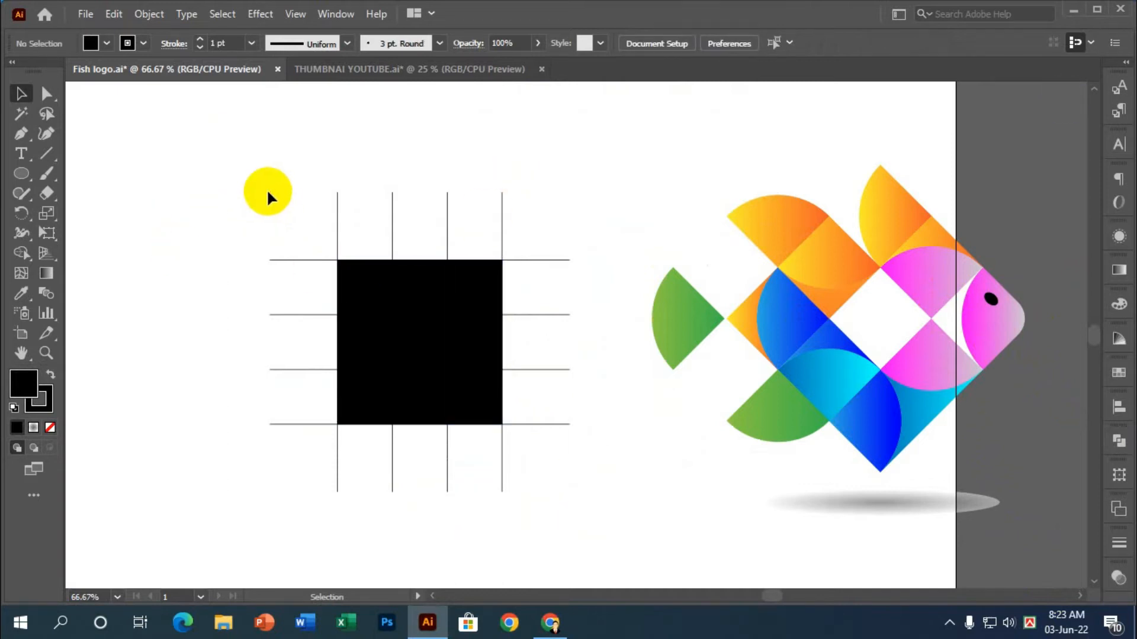
key("ctrl+alt+2")
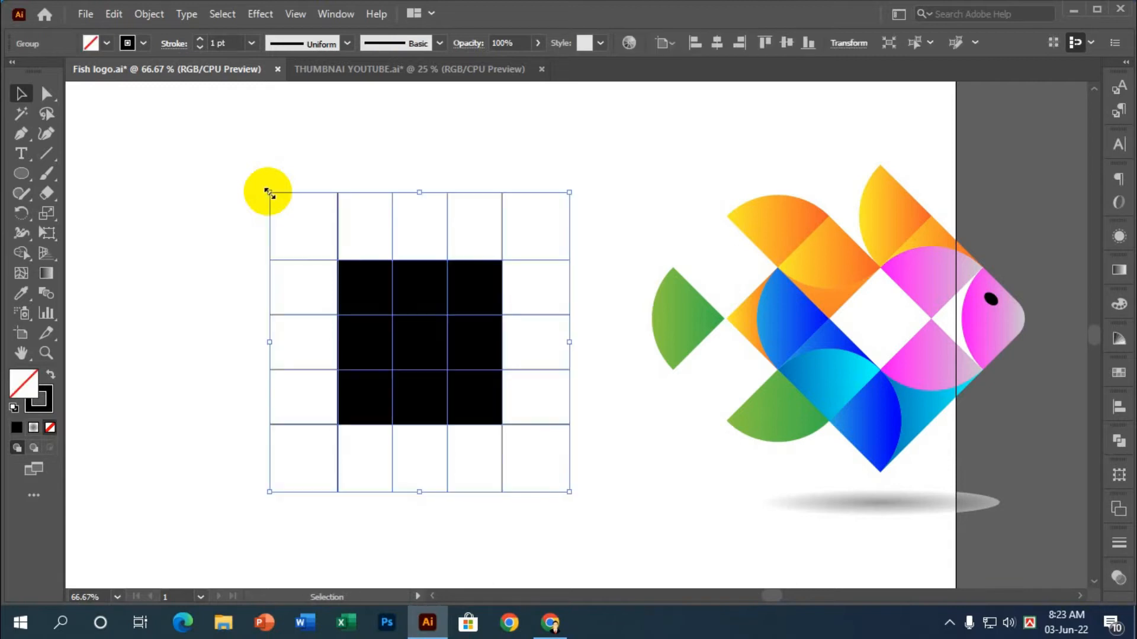
left_click(239, 183)
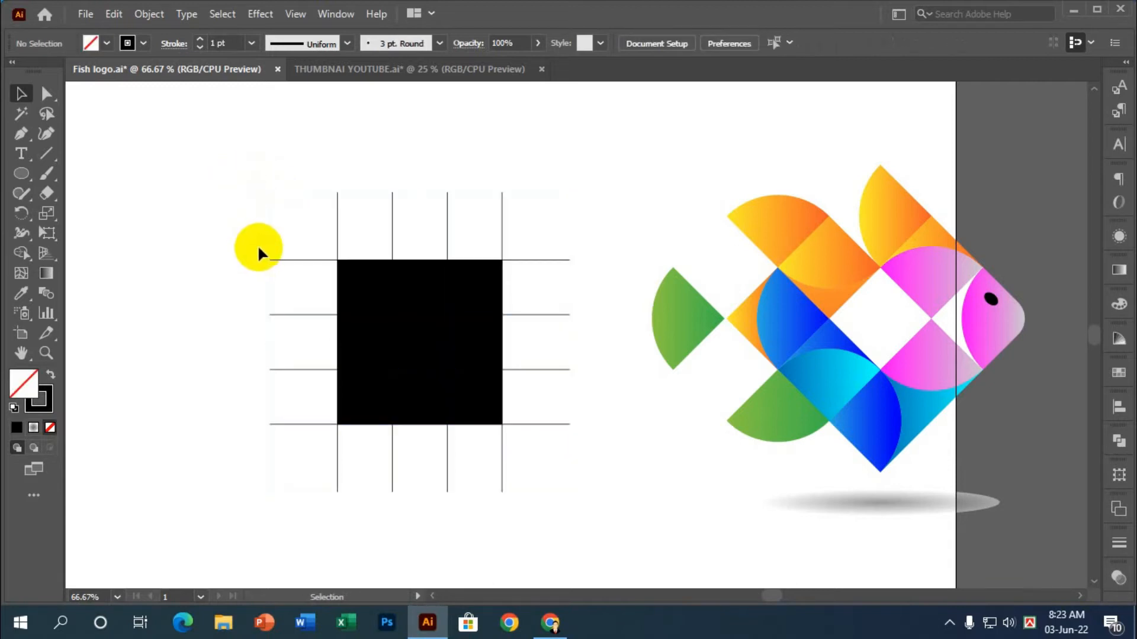
Rotate the black squares and grid lines together by 45° into a diamond, and lock the lines
left_click_drag(227, 176, 566, 510)
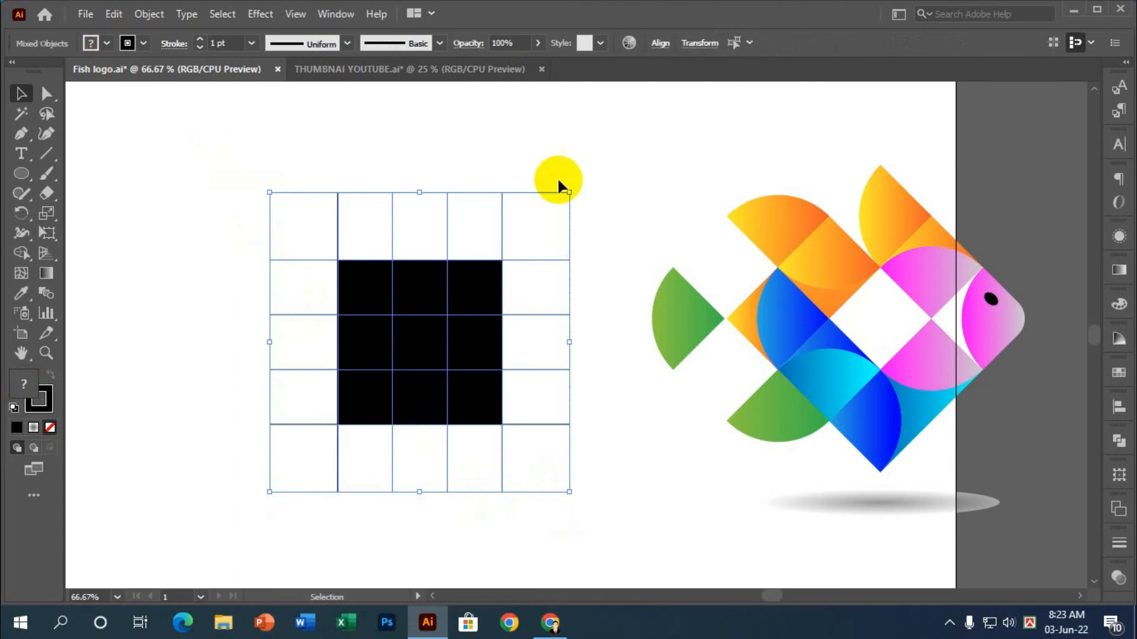
left_click_drag(576, 188, 489, 200)
left_click(298, 146)
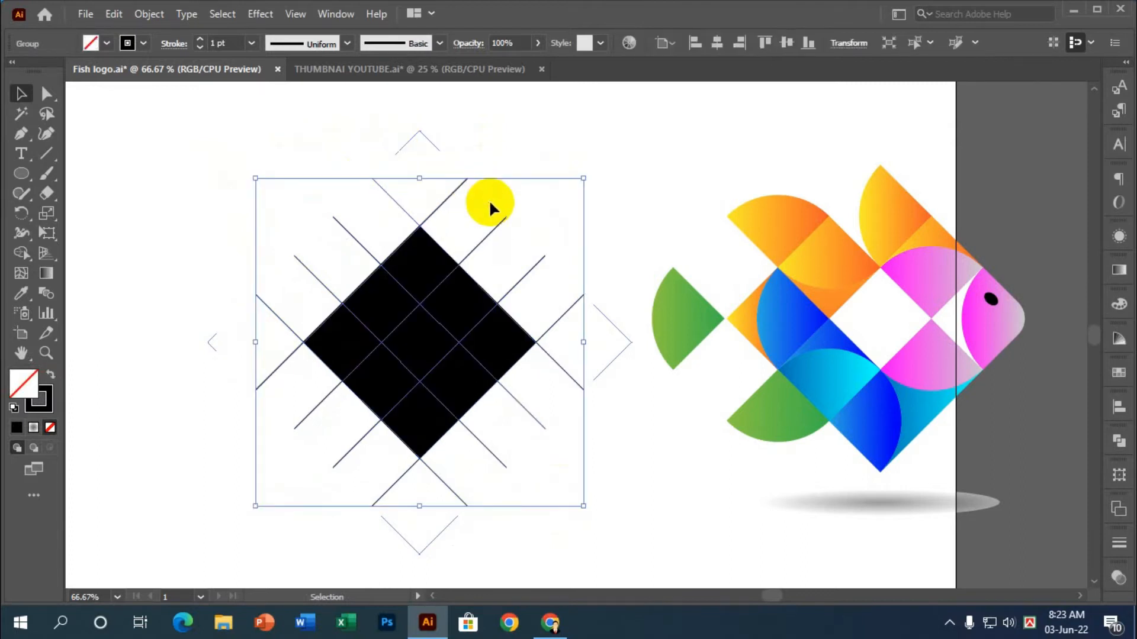
key("ctrl+2")
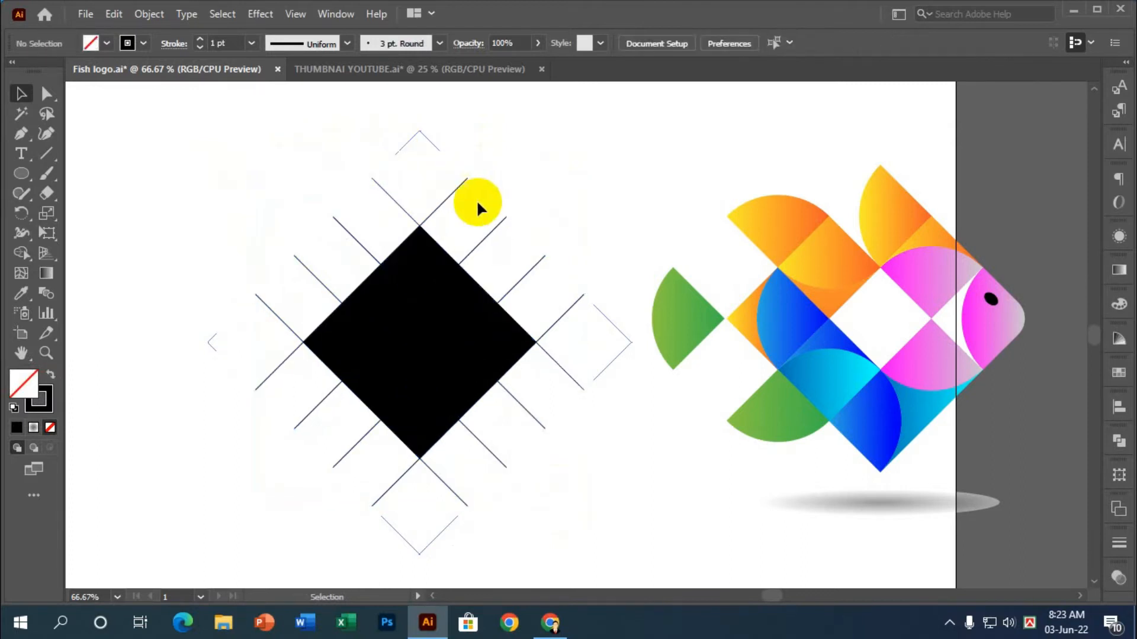
scroll(505, 206, "down", 1)
scroll(512, 207, "up", 1, "alt")
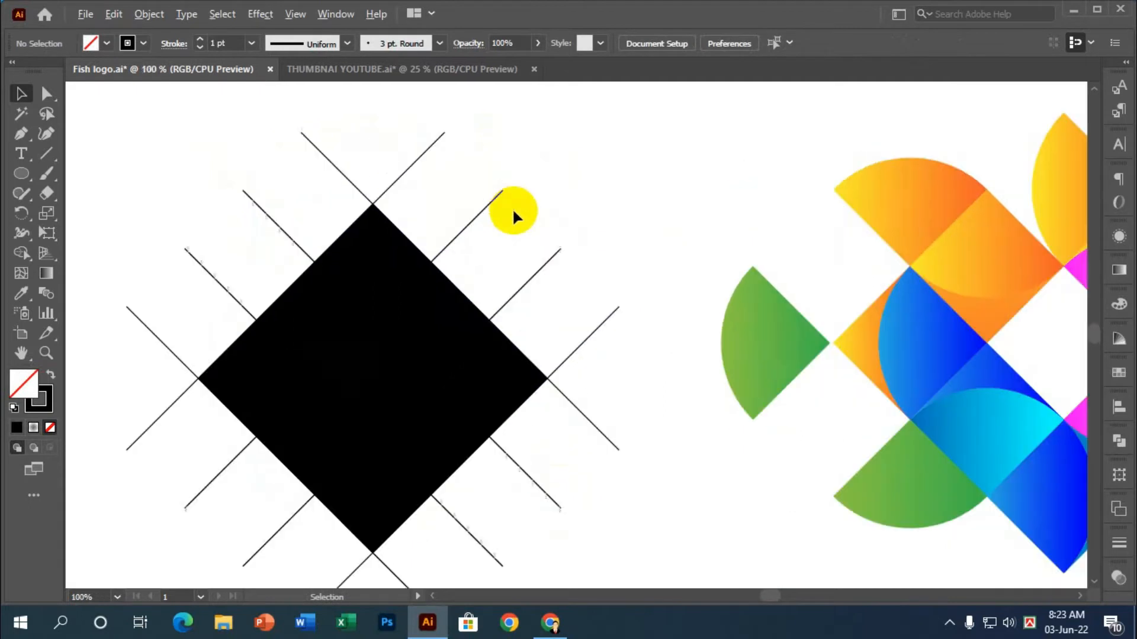
Select the rightmost black cell of the diamond on its own
left_click(394, 294)
scroll(393, 292, "down", 1)
scroll(467, 302, "down", 1)
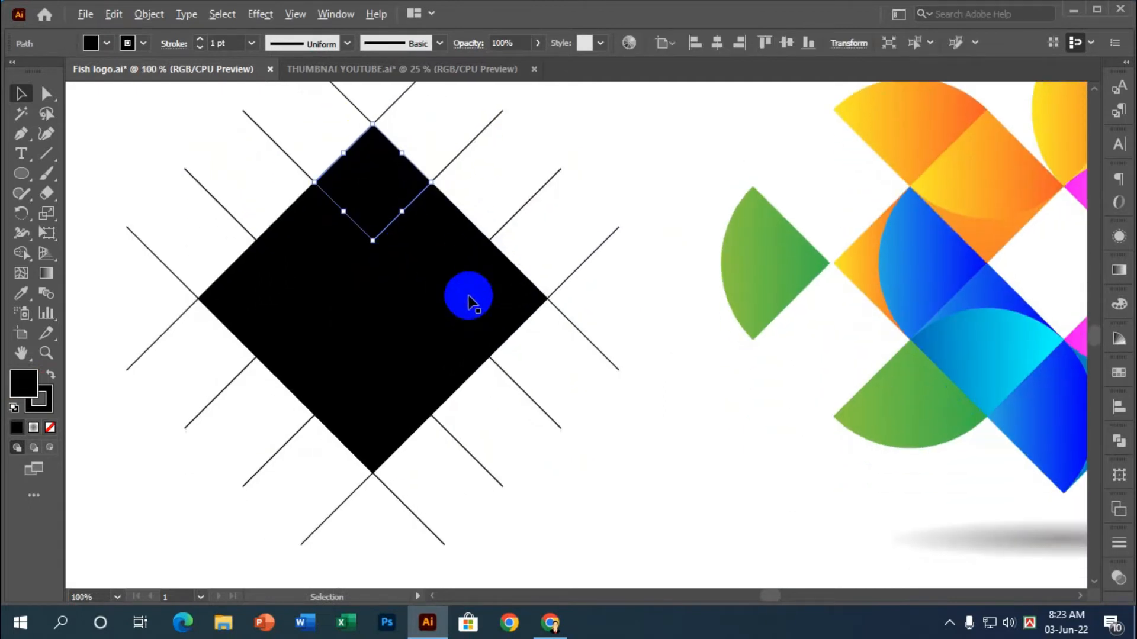
scroll(468, 302, "down", 1, "alt")
left_click(490, 302)
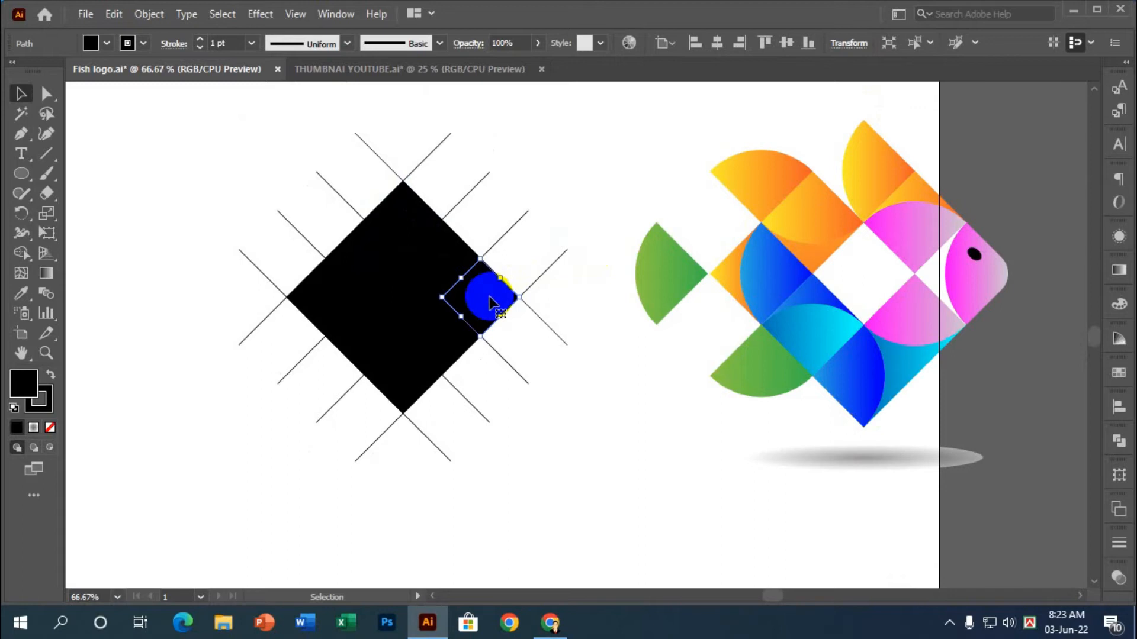
left_click_drag(486, 303, 483, 299)
key("a")
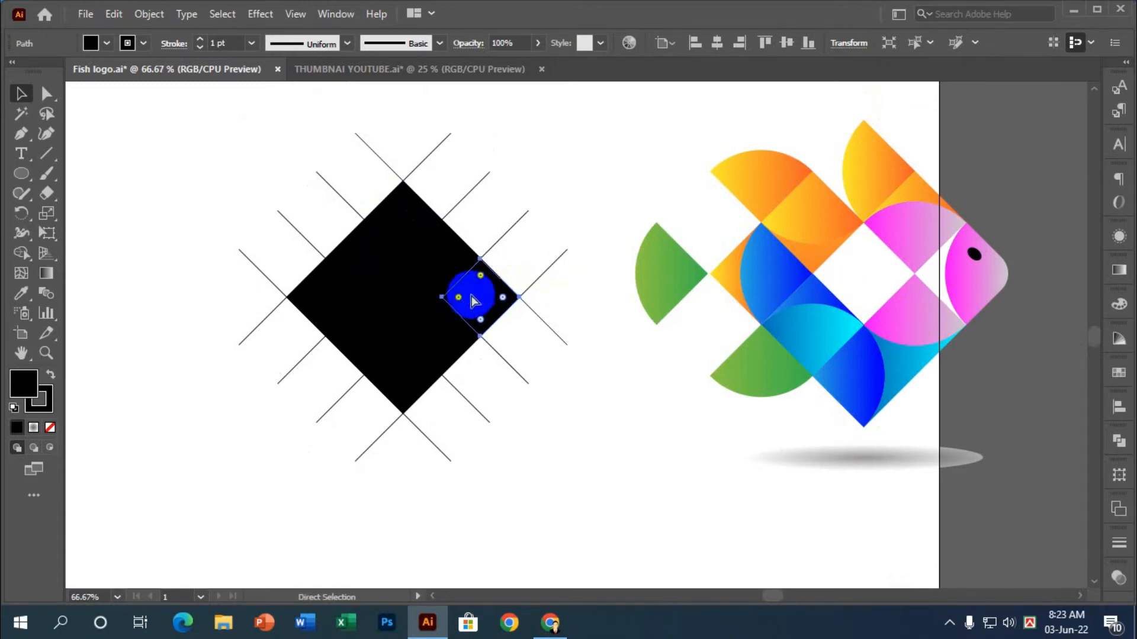
left_click_drag(492, 291, 455, 300)
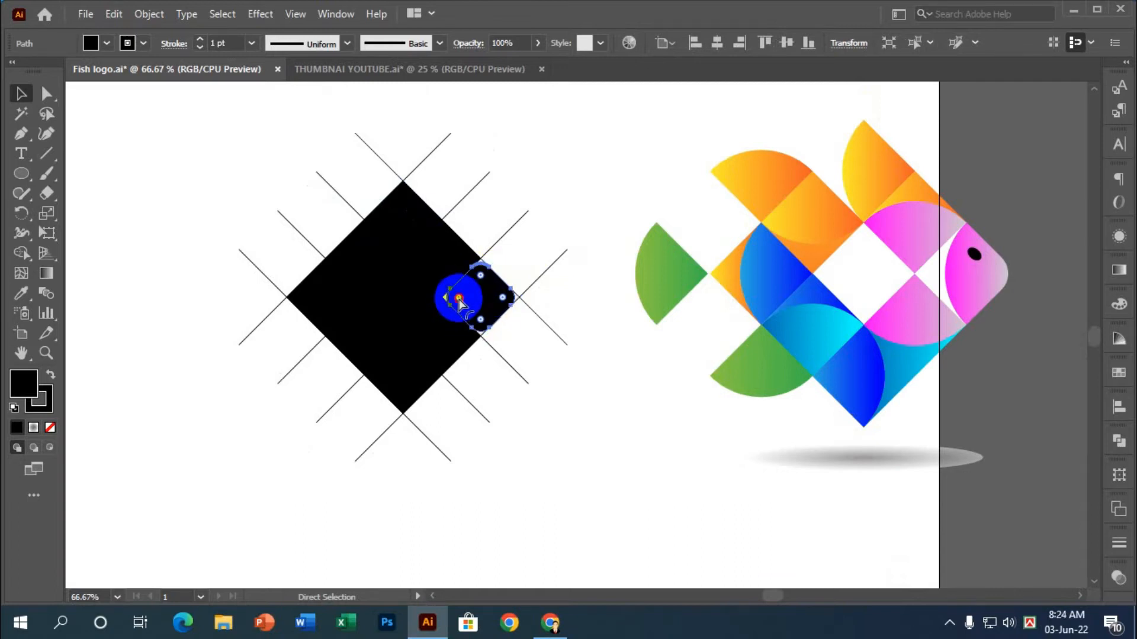
key("v")
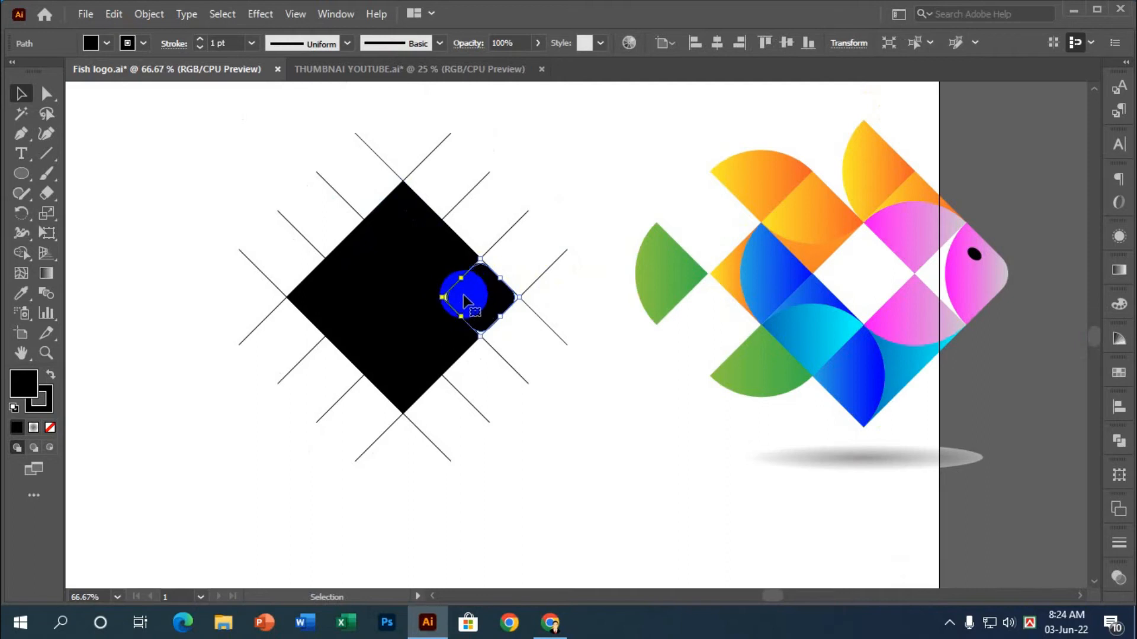
Fully round only the inner, left-pointing corner of the diamond's rightmost cell with its live corner widget
key("a")
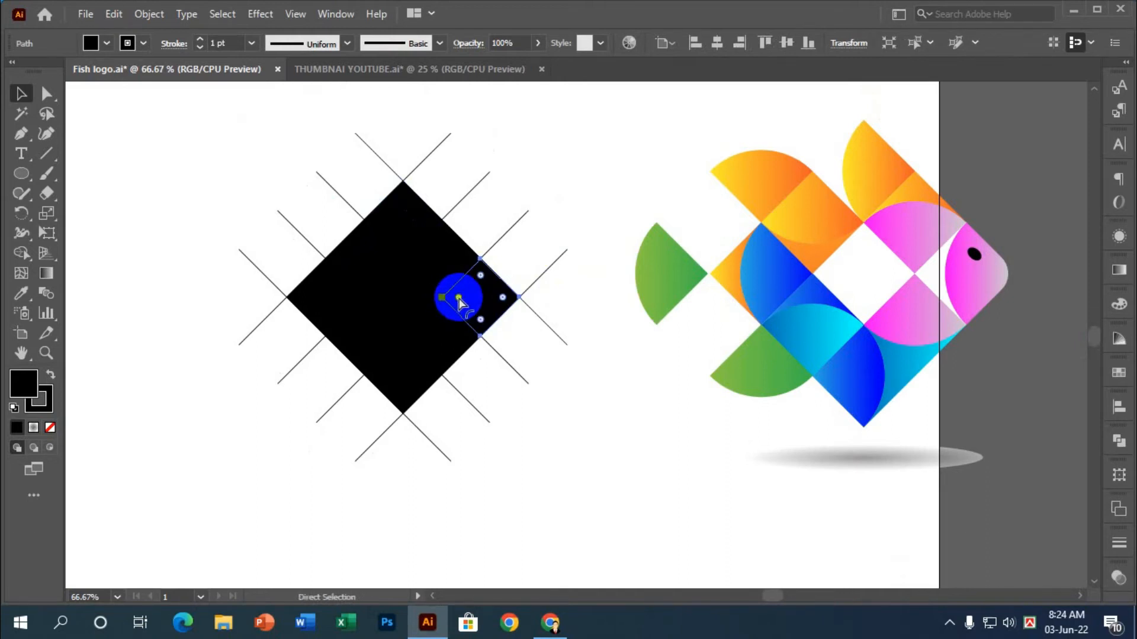
left_click_drag(458, 298, 538, 330)
key("v")
left_click(563, 389)
scroll(514, 369, "up", 2)
scroll(473, 355, "down", 2)
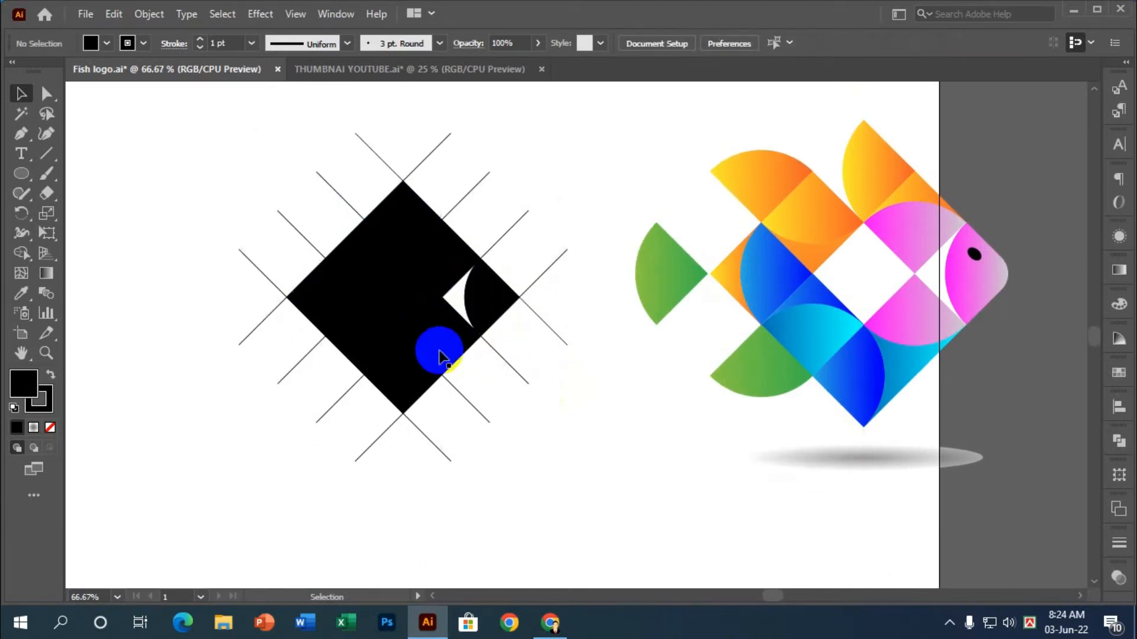
Fully round the right-pointing corner of the diamond's bottom cell
scroll(429, 373, "down", 1)
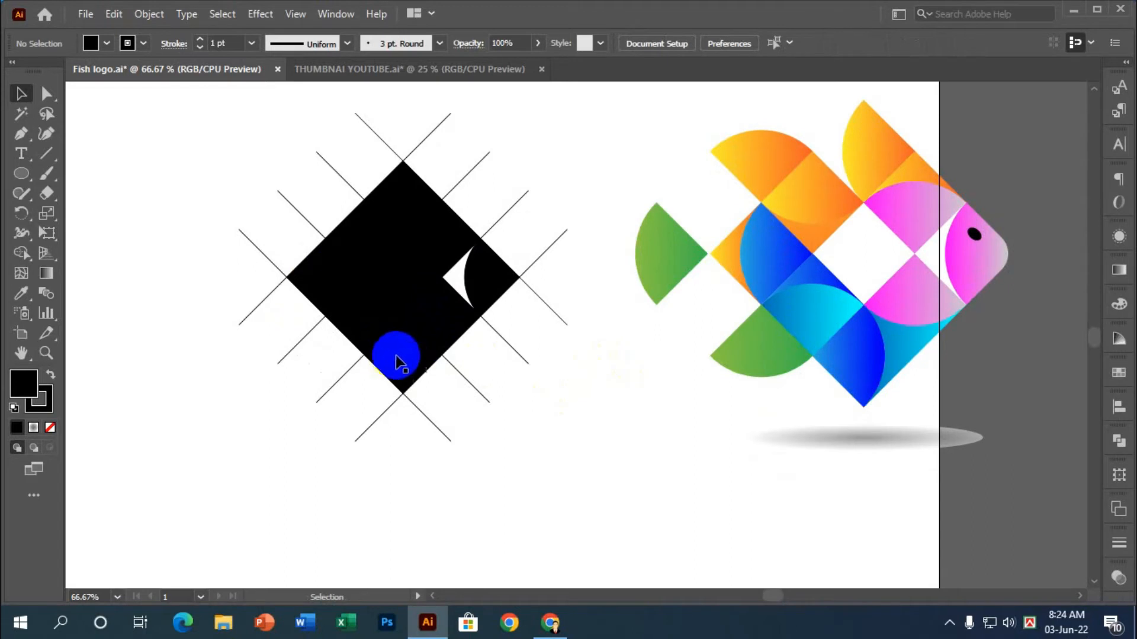
left_click(391, 360)
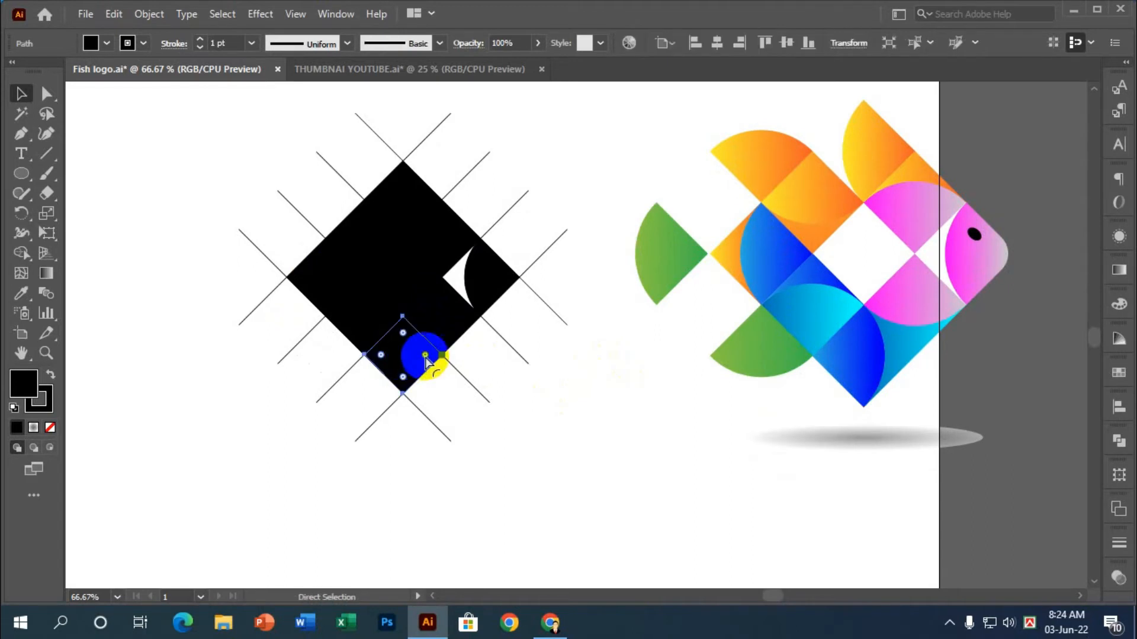
left_click_drag(425, 358, 355, 357)
key("v")
left_click(550, 427)
Fully round the left-pointing corner of the diamond's top cell
key("a")
left_click(388, 198)
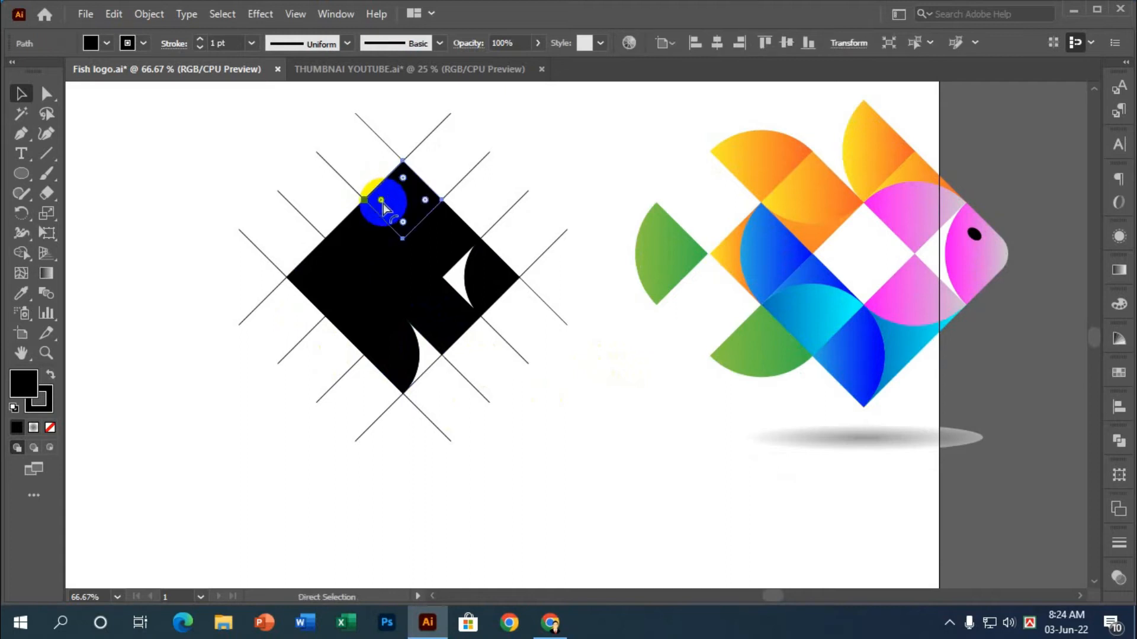
left_click_drag(385, 200, 414, 216)
key("v")
left_click(591, 436)
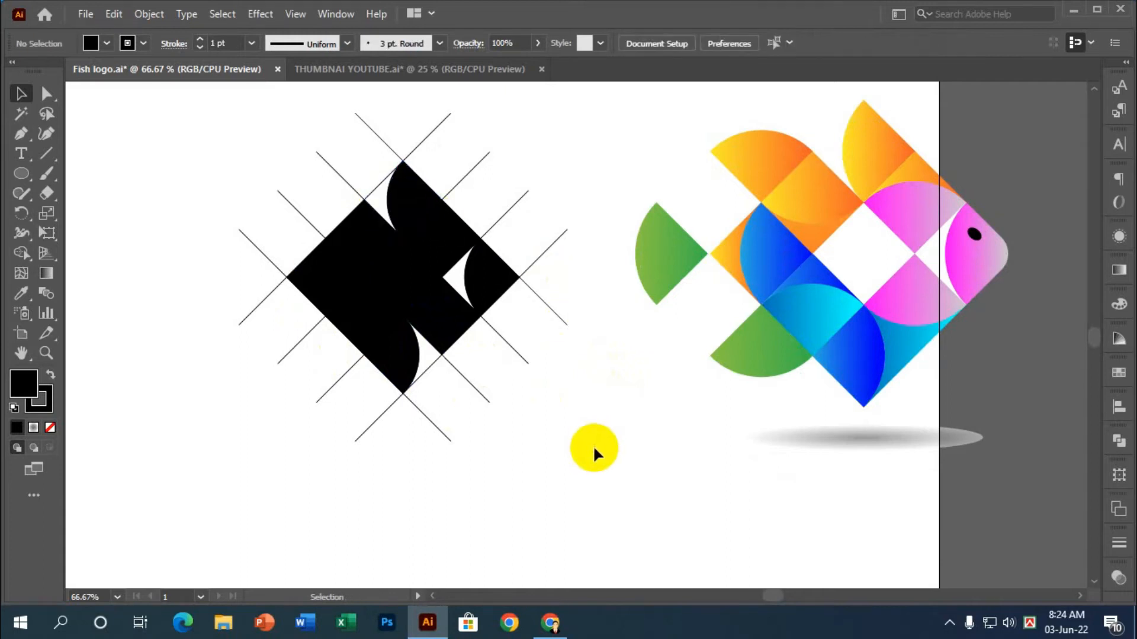
Fully round the upward-pointing corner of the middle cell on the diamond's lower-left edge
scroll(585, 438, "up", 2)
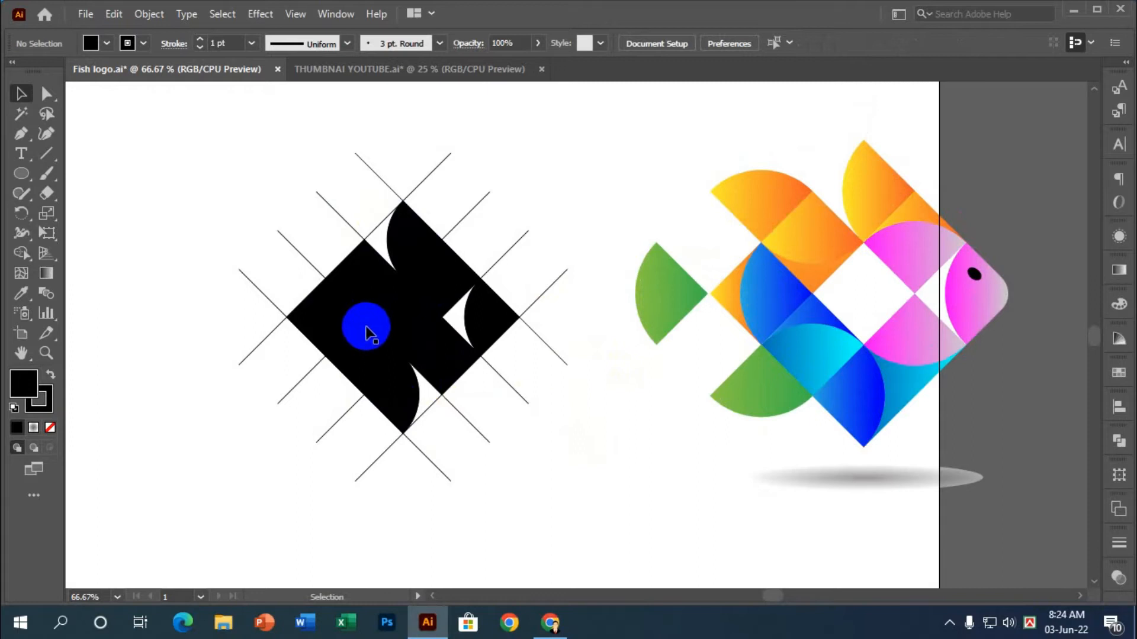
scroll(367, 321, "down", 1)
key("a")
left_click(366, 330)
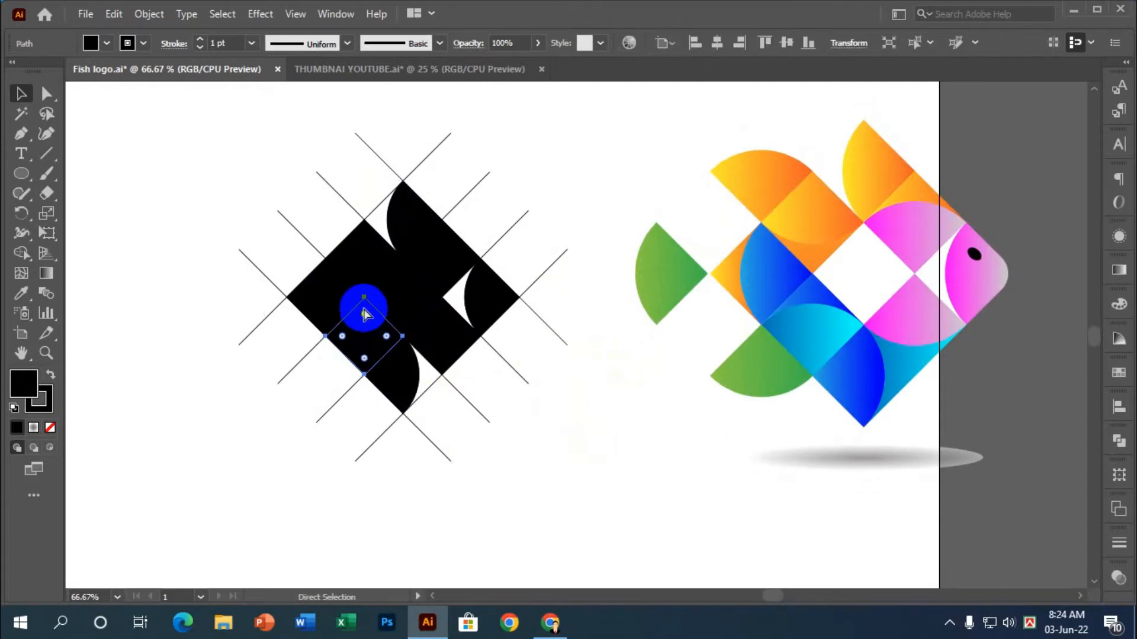
left_click_drag(362, 313, 373, 432)
key("v")
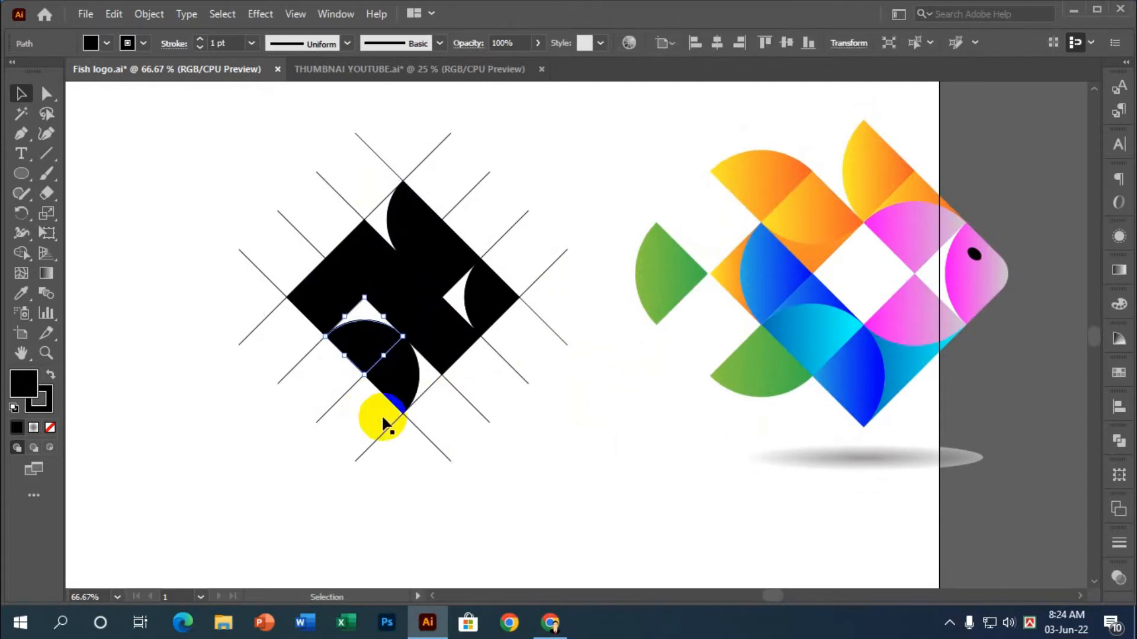
Fully round the downward-pointing corner of the middle cell on the diamond's upper-left edge
left_click(361, 255)
key("a")
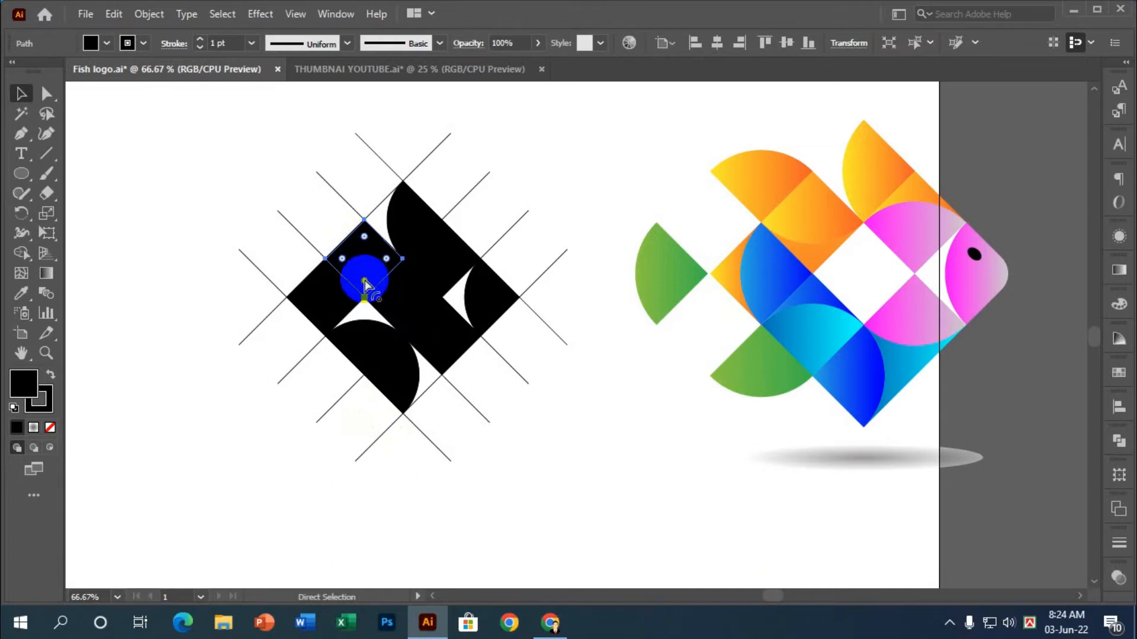
left_click_drag(364, 279, 363, 185)
key("v")
left_click(500, 464)
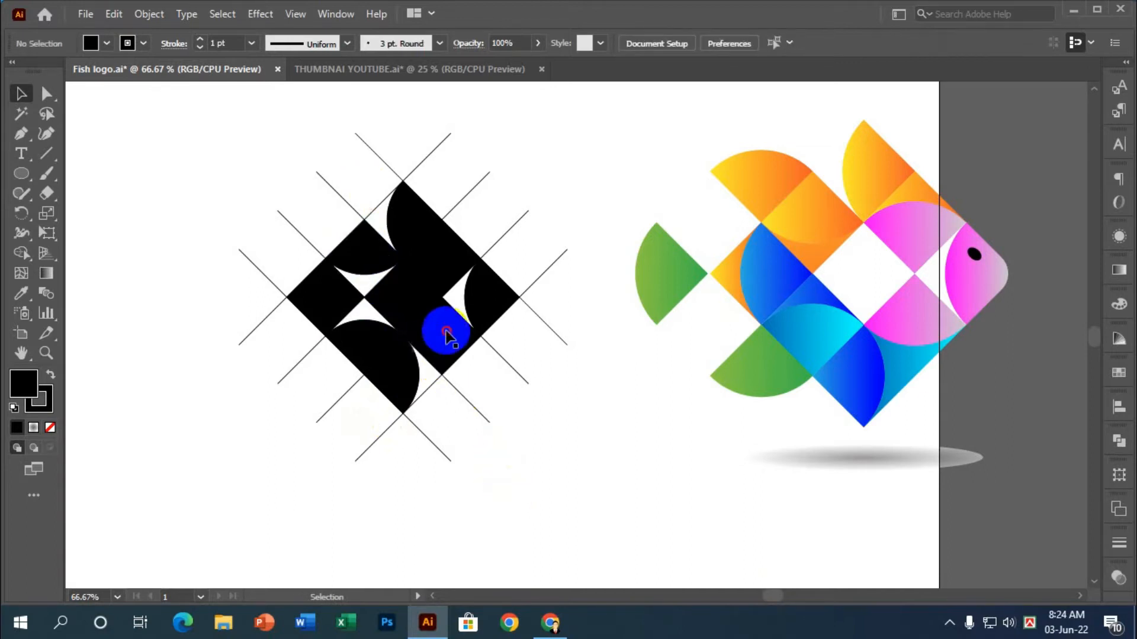
Fully round the downward-pointing corner of the middle cell on the diamond's lower-right edge
key("a")
left_click(446, 336)
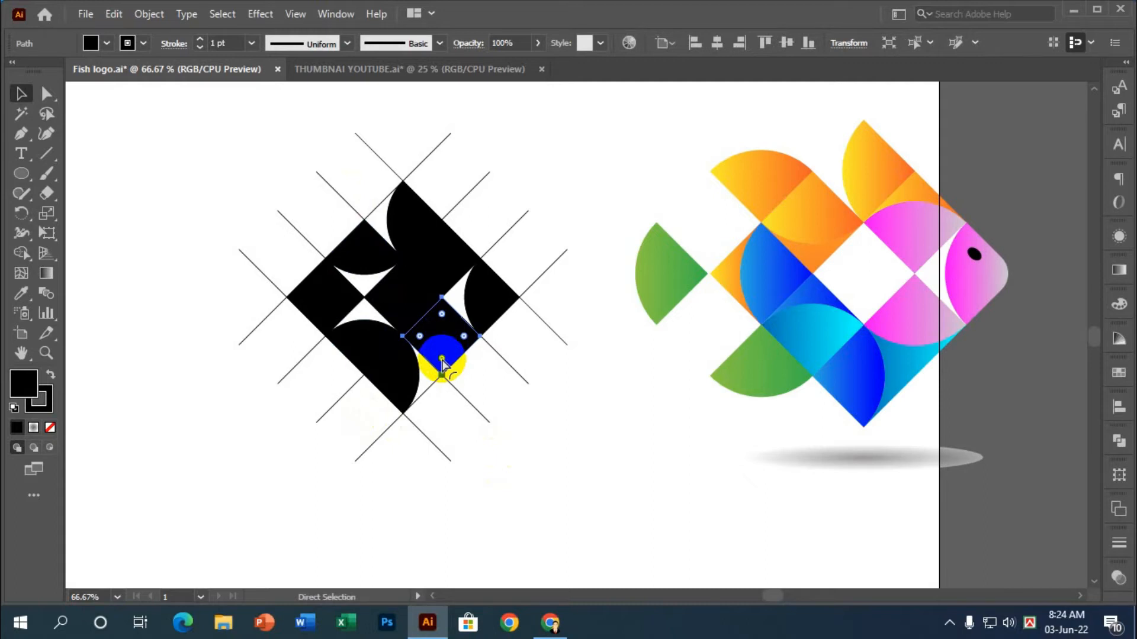
left_click(442, 362)
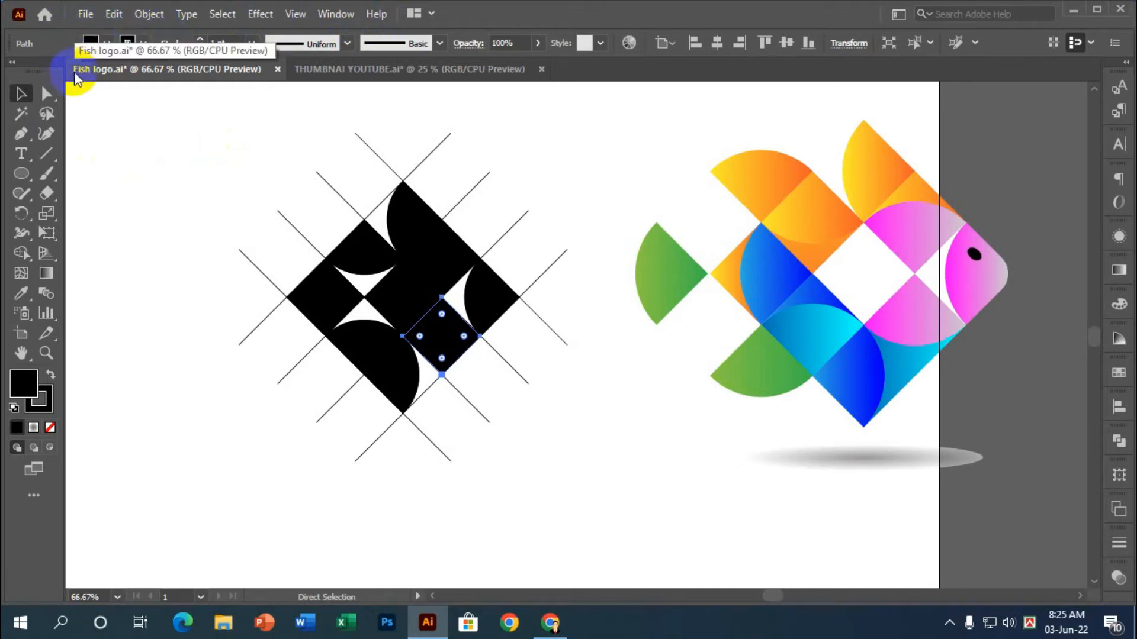
key("ctrl+c")
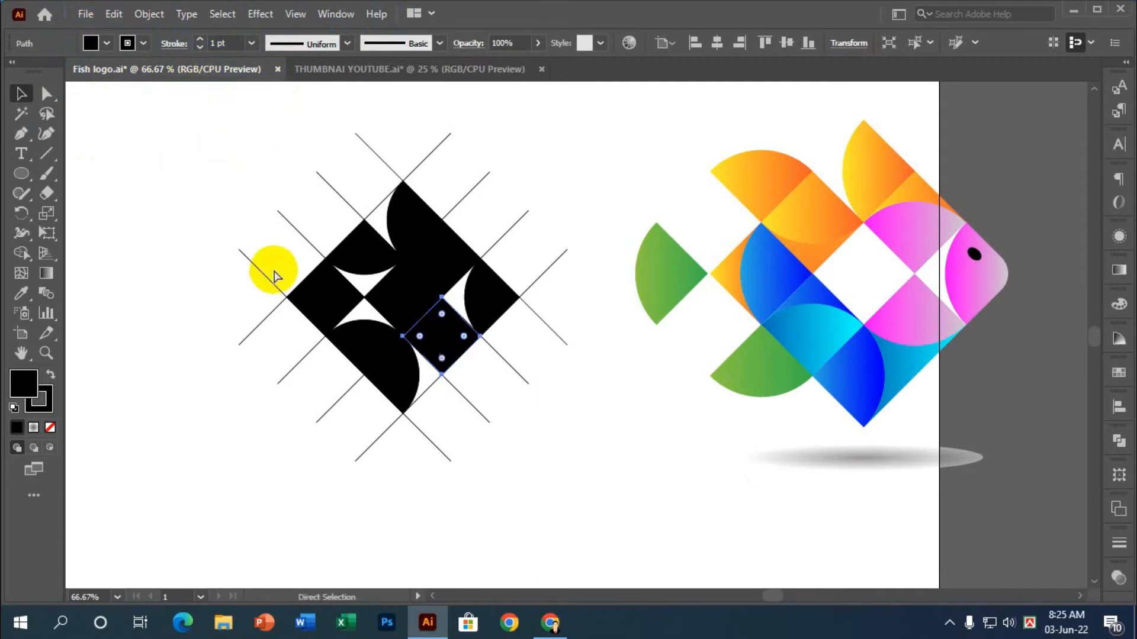
key("ctrl+f")
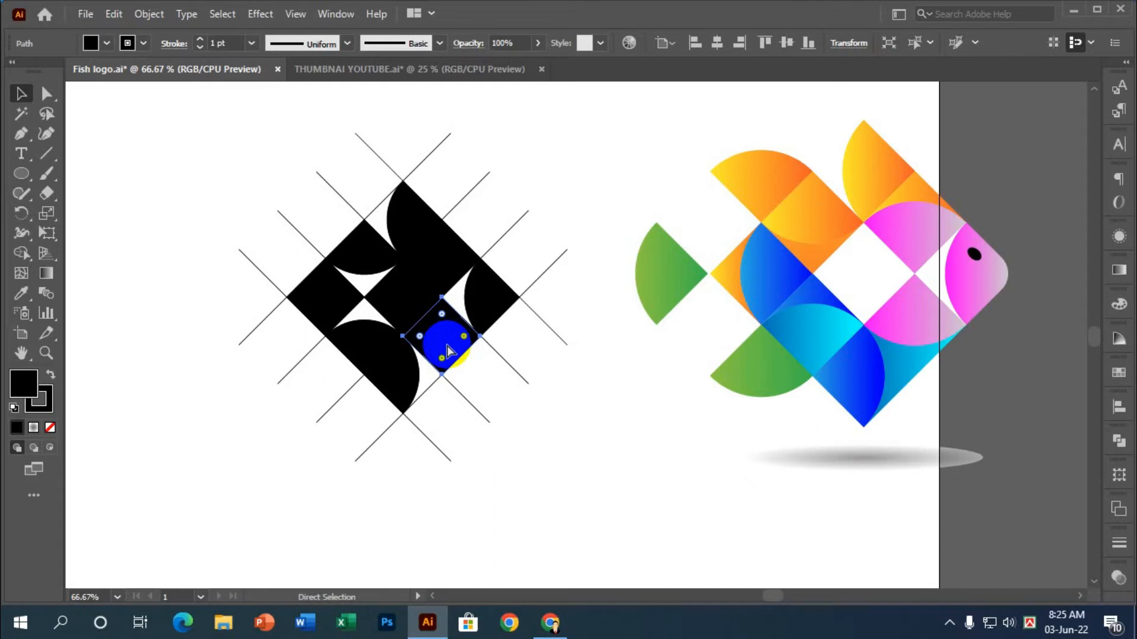
left_click_drag(447, 347, 449, 240)
left_click(490, 483)
scroll(468, 441, "up", 2)
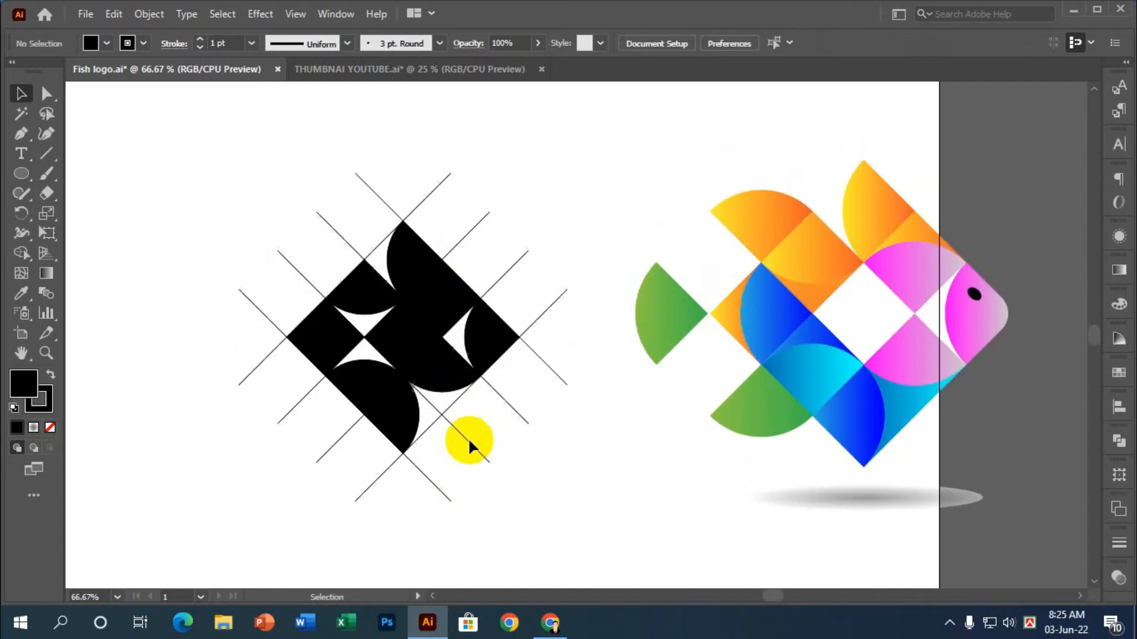
scroll(373, 376, "down", 1)
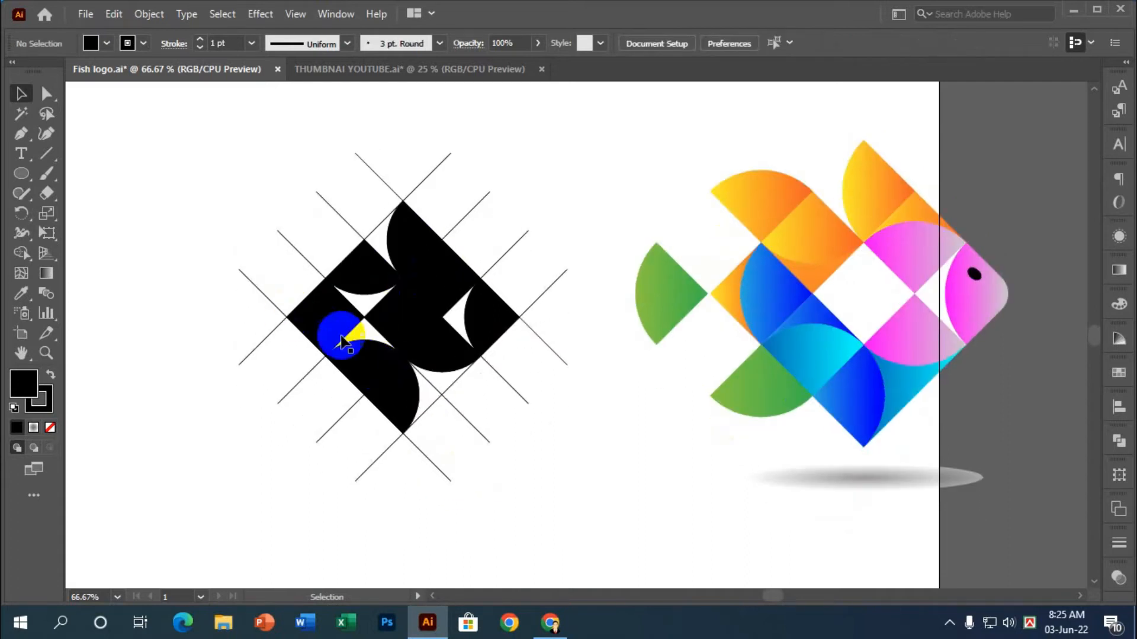
Fully round the left-pointing corner of the leftmost cell and the upward-pointing corner of the upper-right edge's middle cell
left_click(323, 311)
left_click_drag(297, 320, 416, 372)
left_click(502, 483)
scroll(473, 418, "up", 1)
left_click_drag(491, 306, 397, 297)
key("v")
left_click(513, 482)
Delete the square centre cell of the diamond with the Shape Builder tool and deselect the artwork
scroll(450, 409, "down", 2)
left_click(21, 252)
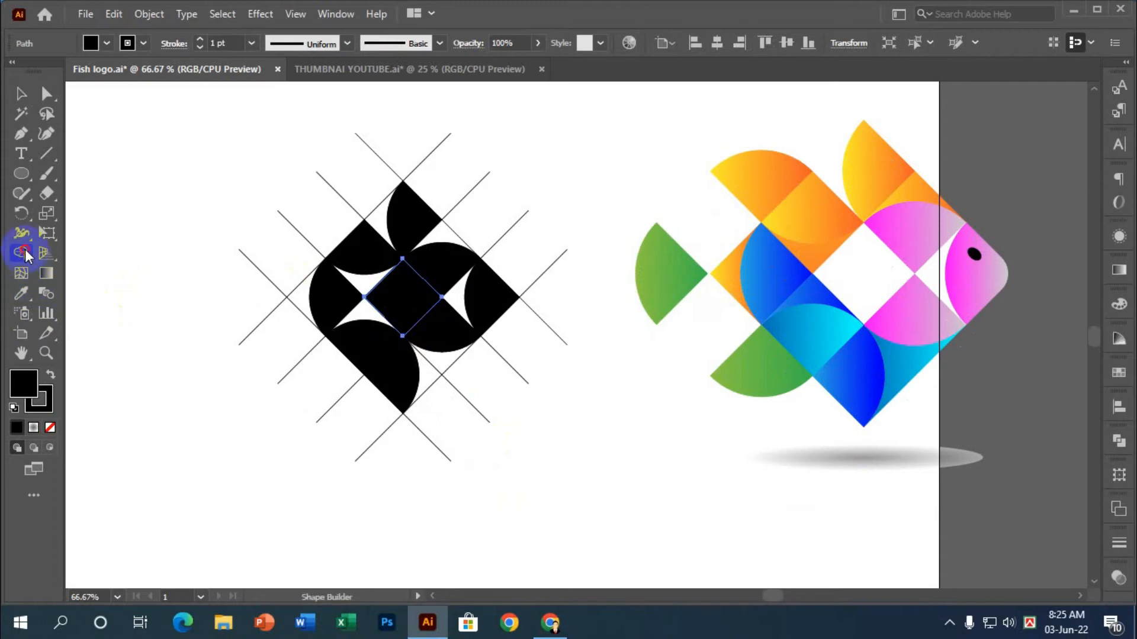
left_click(389, 292, "alt")
scroll(394, 303, "up", 1)
left_click(459, 321, "alt")
left_click(190, 223)
key("ctrl")
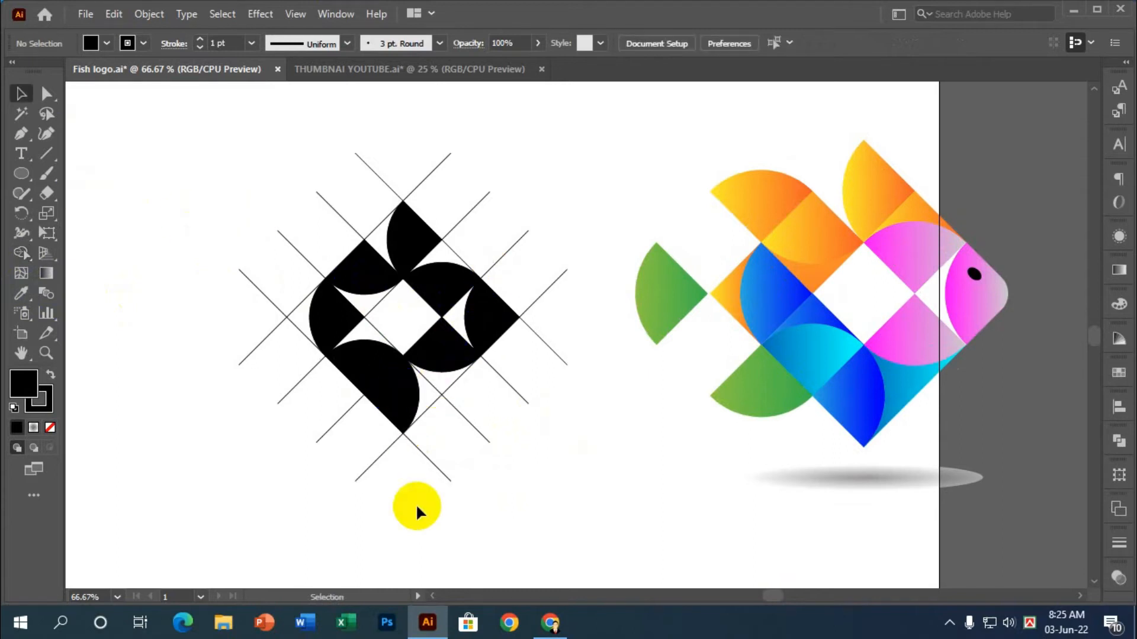
scroll(332, 445, "up", 1)
scroll(219, 403, "down", 1)
left_click(407, 386)
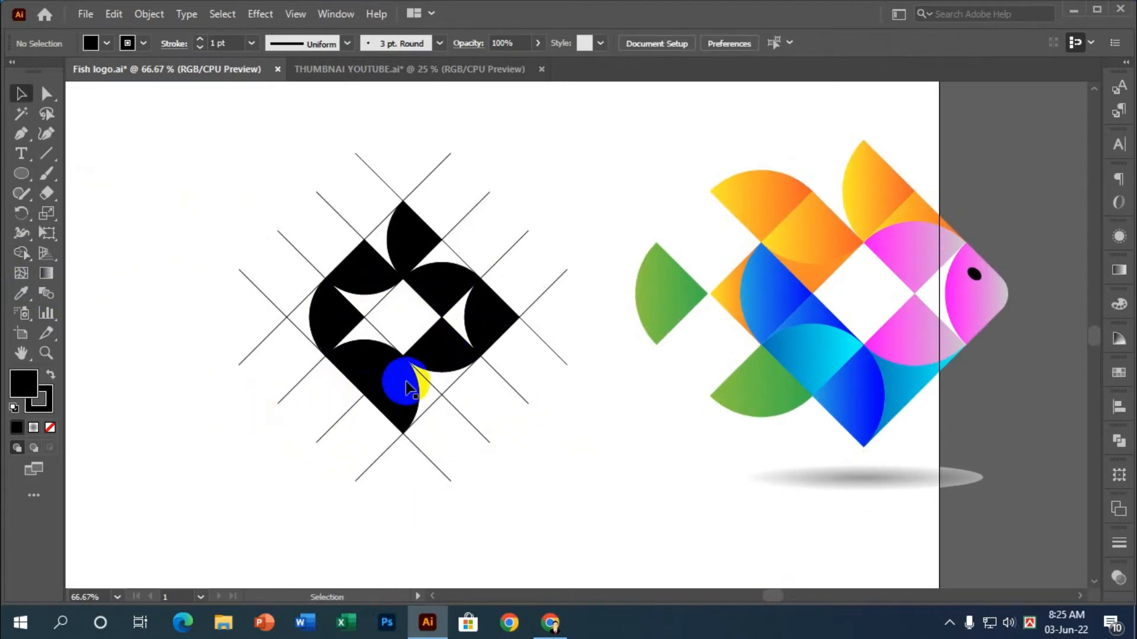
scroll(319, 383, "up", 1)
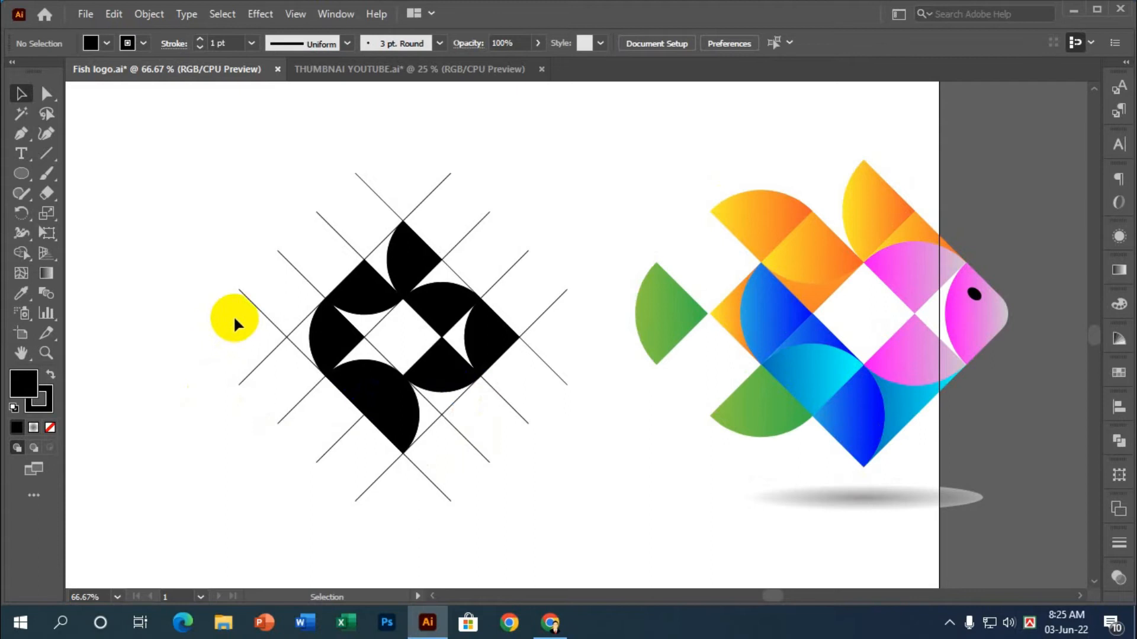
left_click(363, 256)
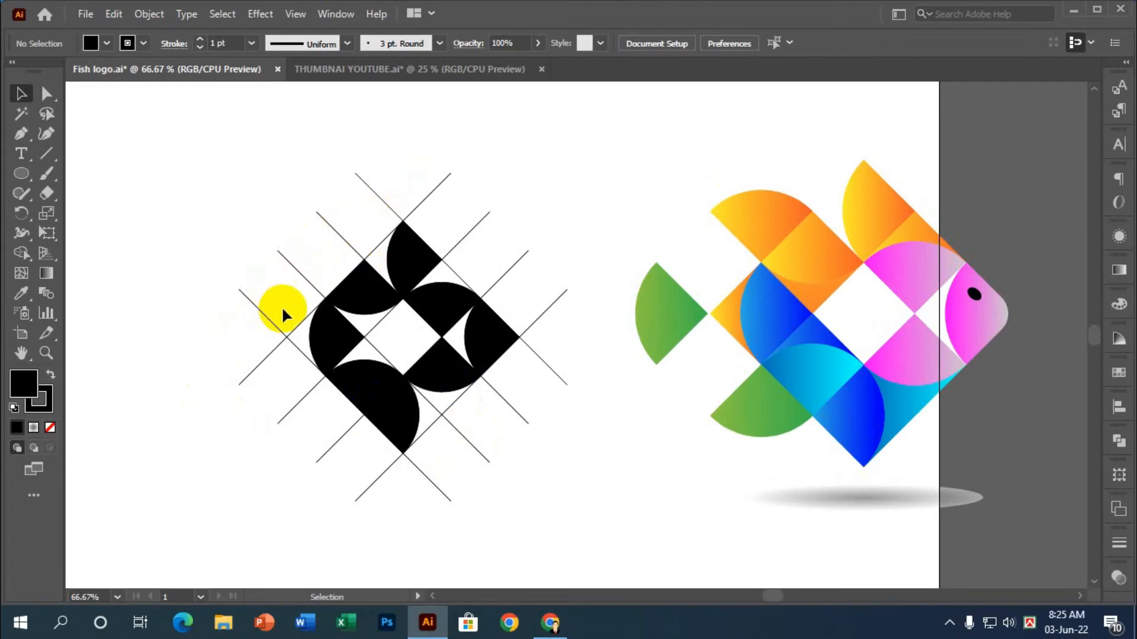
scroll(366, 273, "down", 1)
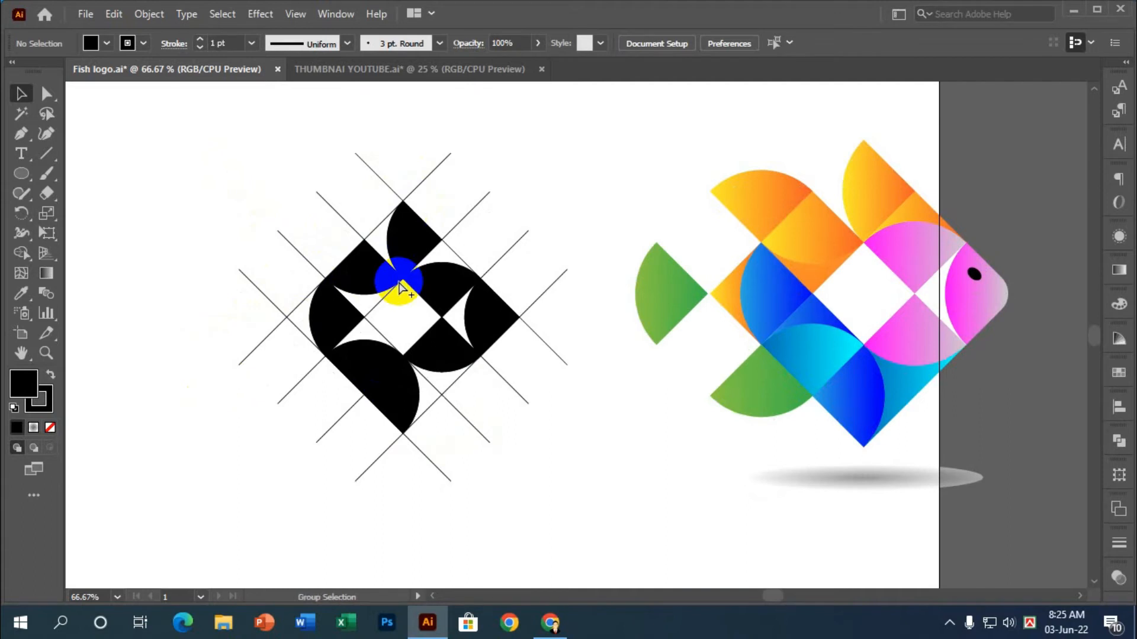
left_click(401, 289)
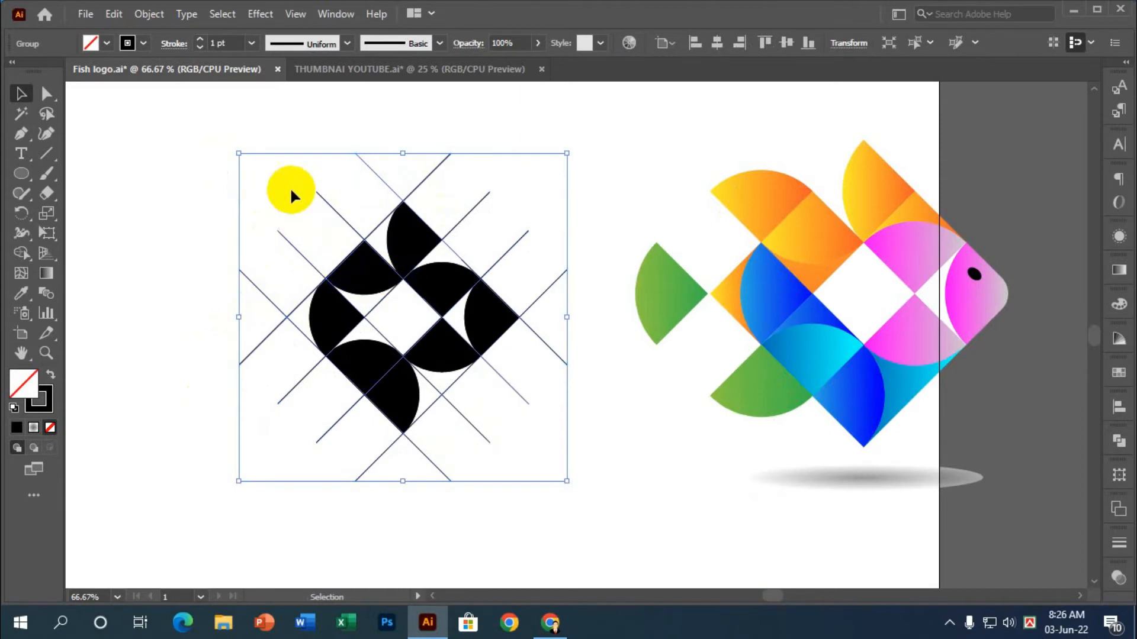
left_click(295, 120)
scroll(290, 121, "down", 3)
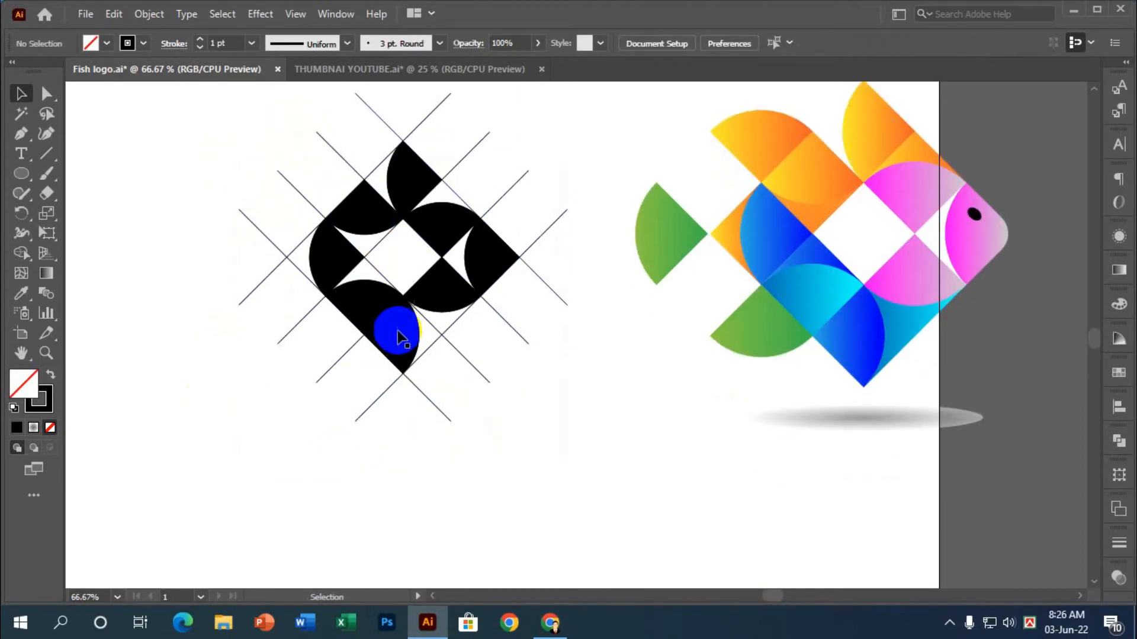
scroll(325, 307, "up", 3)
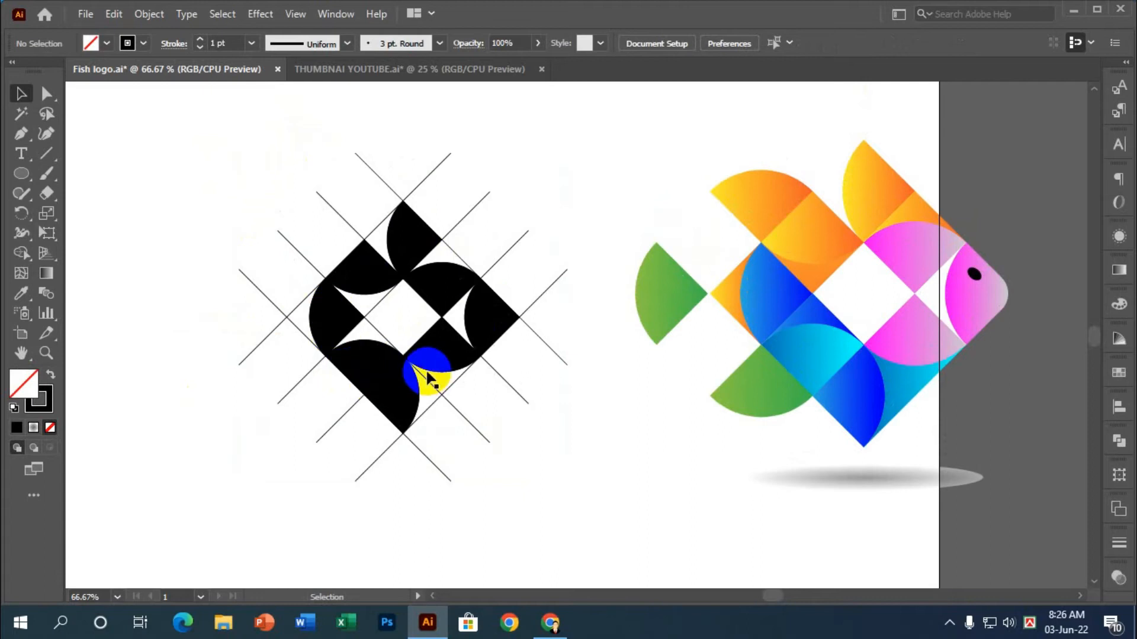
Select all cells and grid lines and use Shape Builder with black fill and no stroke to fill the gaps in the diamond's left half
scroll(430, 361, "up", 1)
scroll(429, 343, "up", 1)
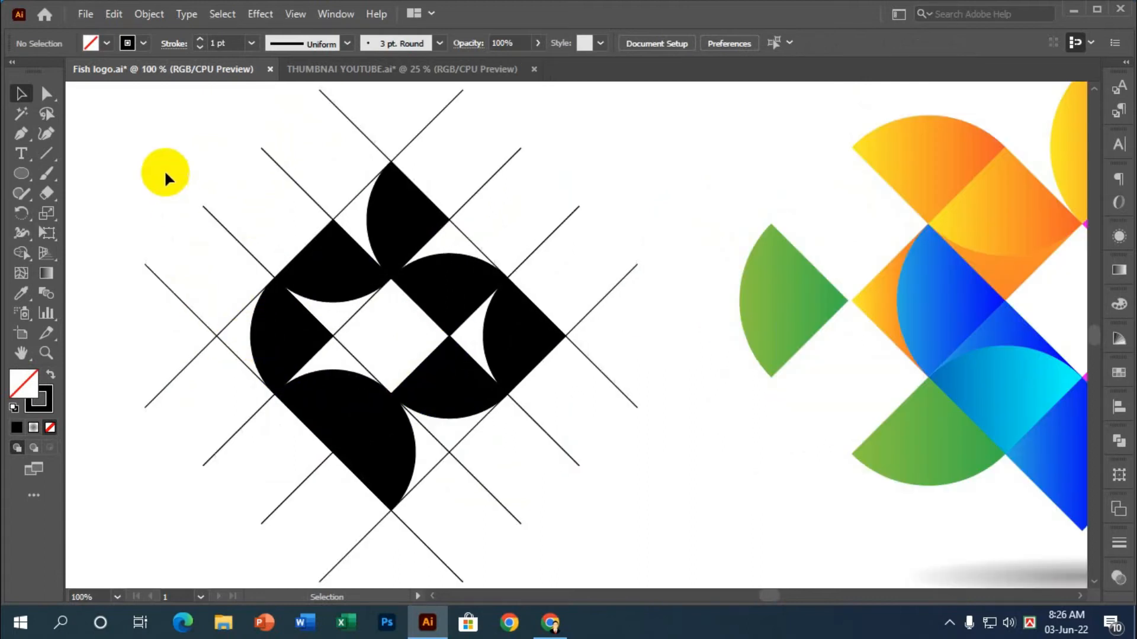
left_click_drag(160, 158, 609, 528)
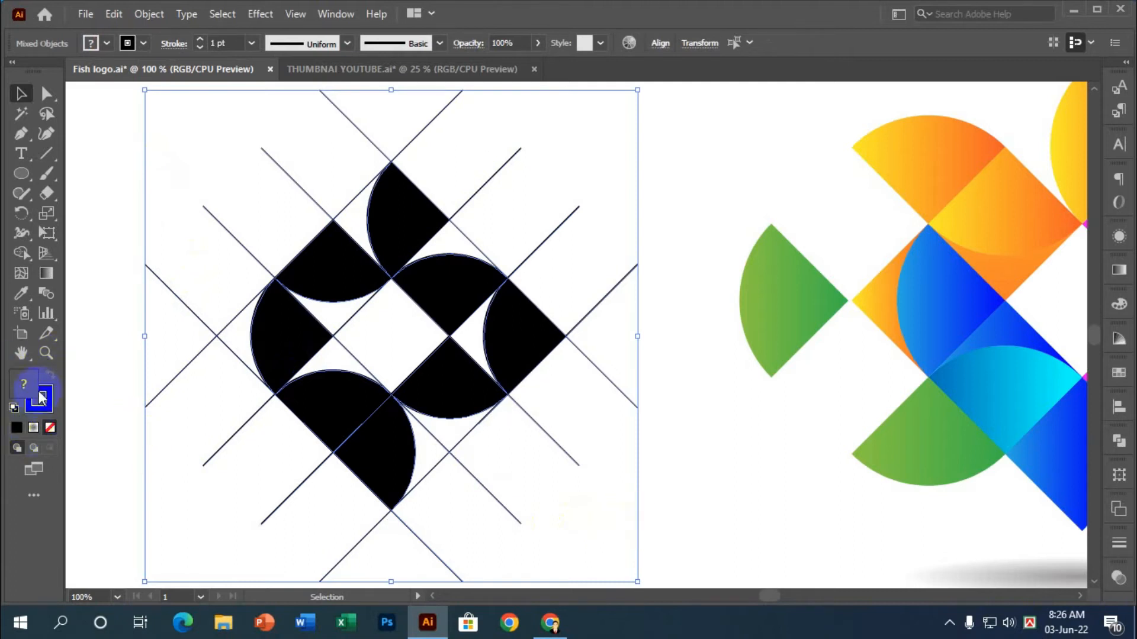
left_click(21, 252)
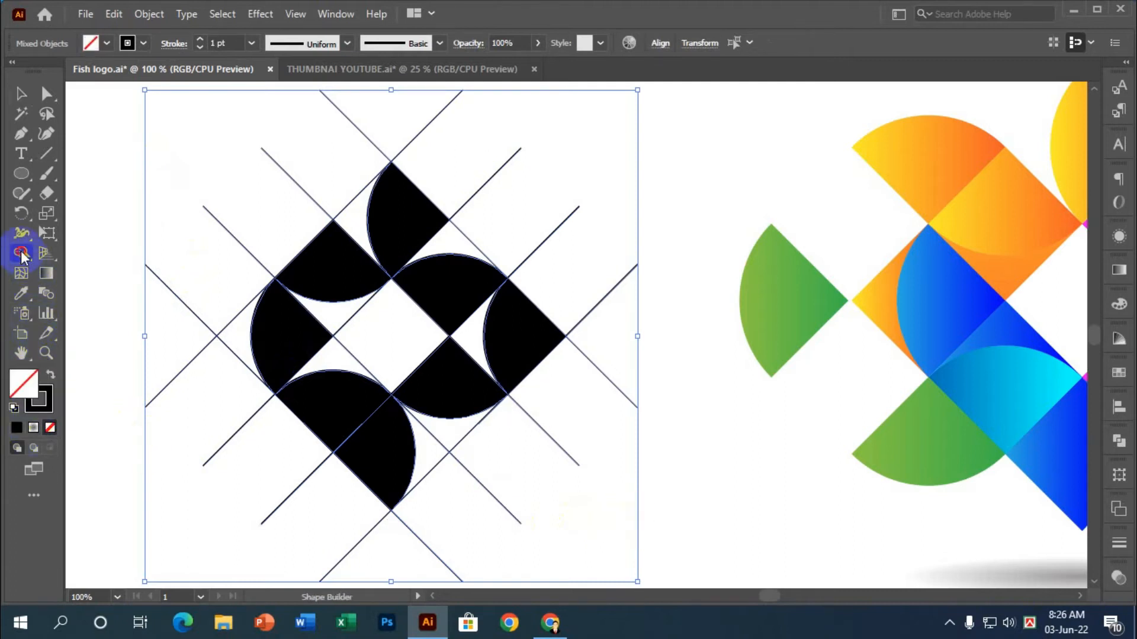
left_click(50, 375)
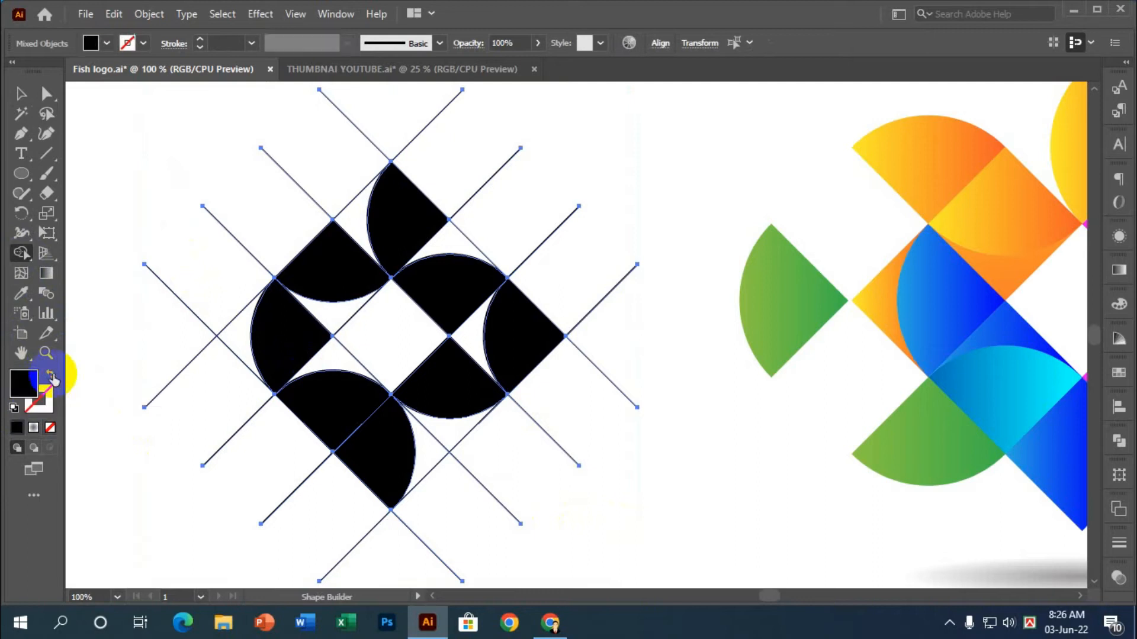
left_click(348, 215)
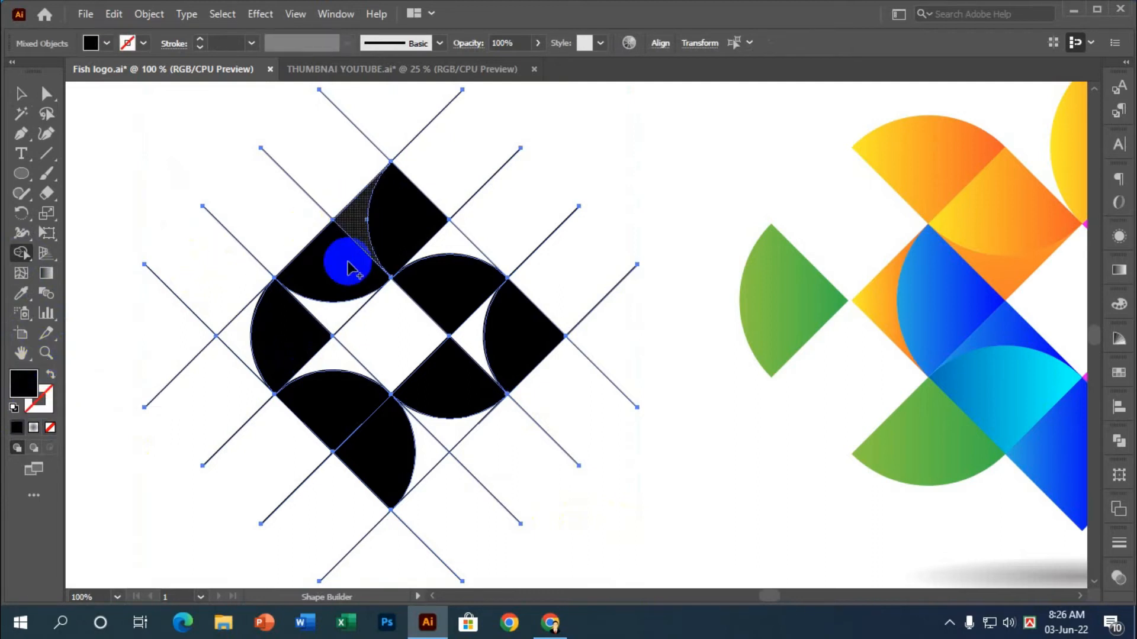
left_click(242, 337)
left_click(325, 305)
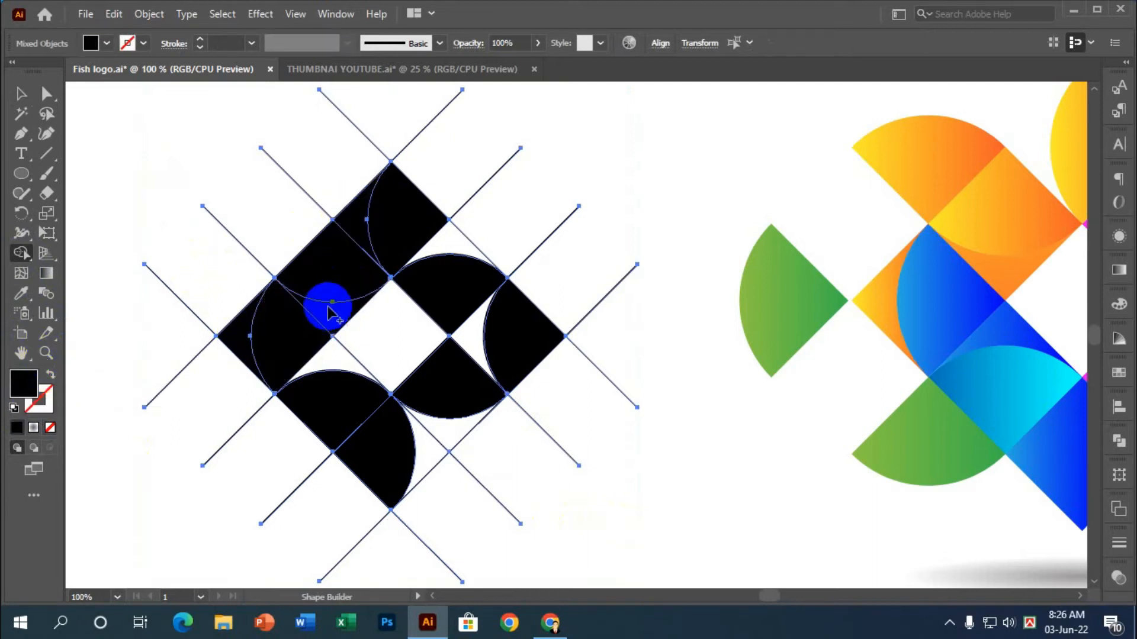
left_click(338, 354)
Fill the remaining gaps along the diamond's lower-right and upper-right edges and its square centre with black using Shape Builder
left_click(430, 454)
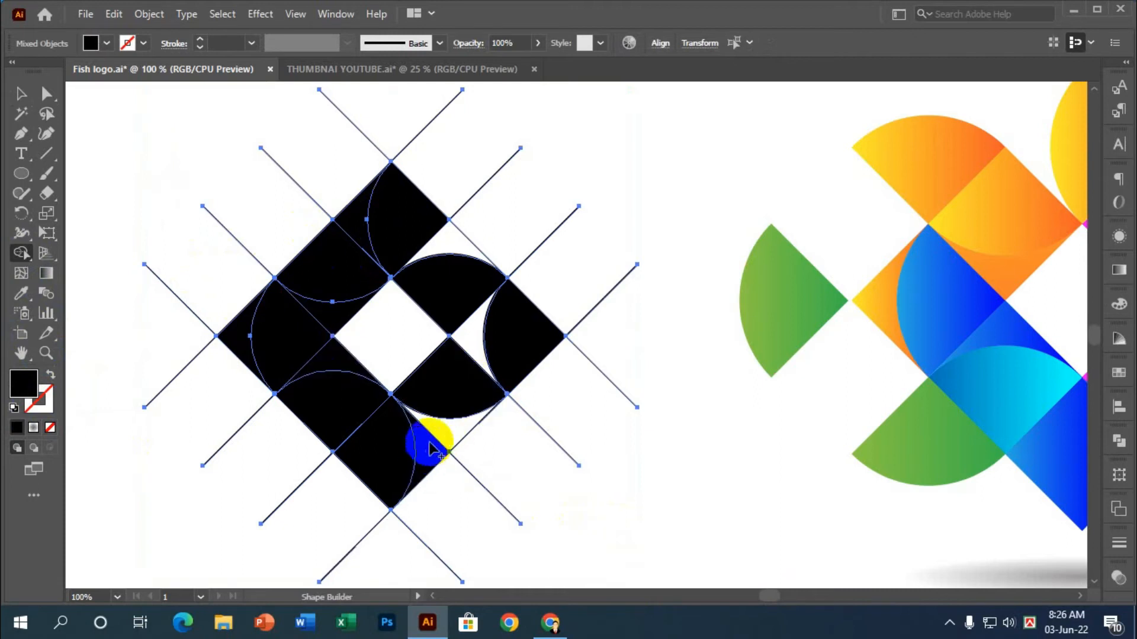
left_click(453, 437)
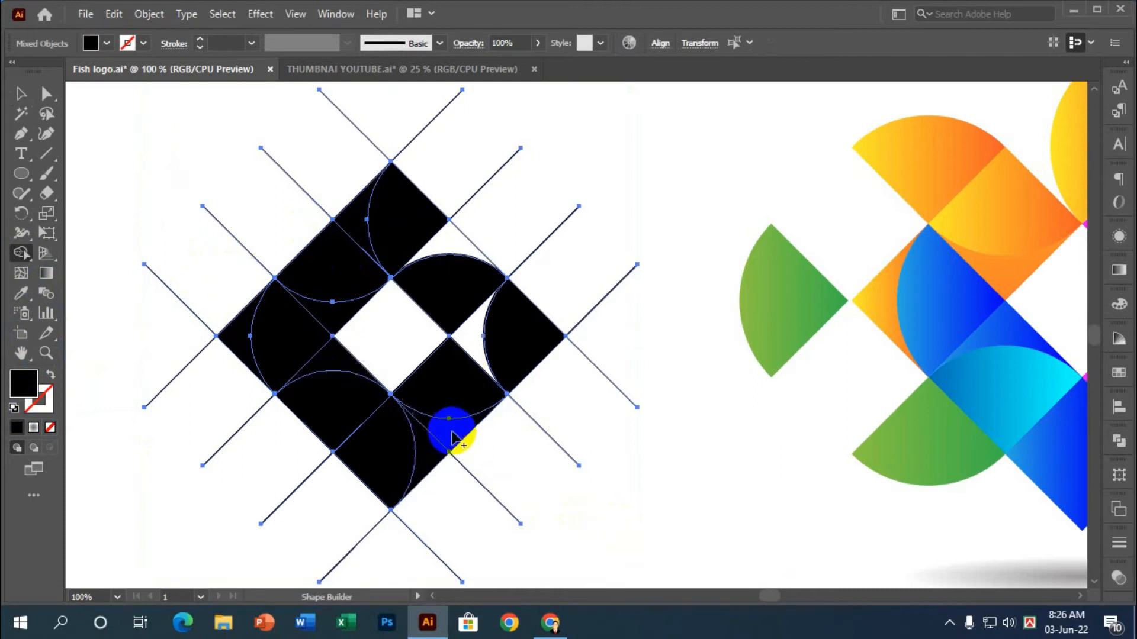
left_click(459, 333)
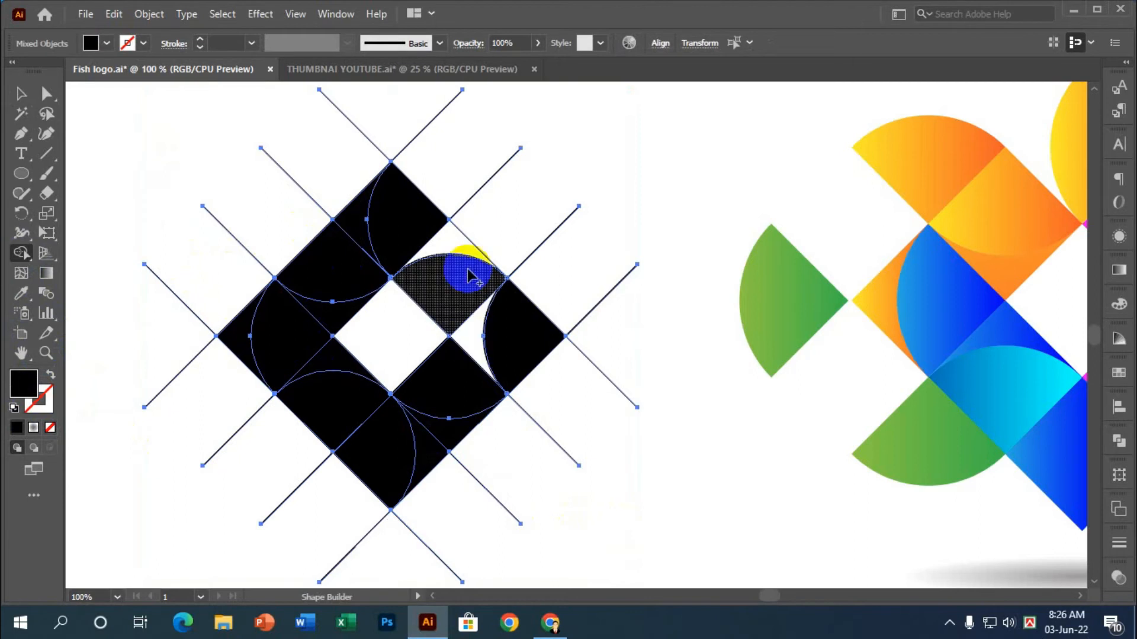
left_click(417, 256)
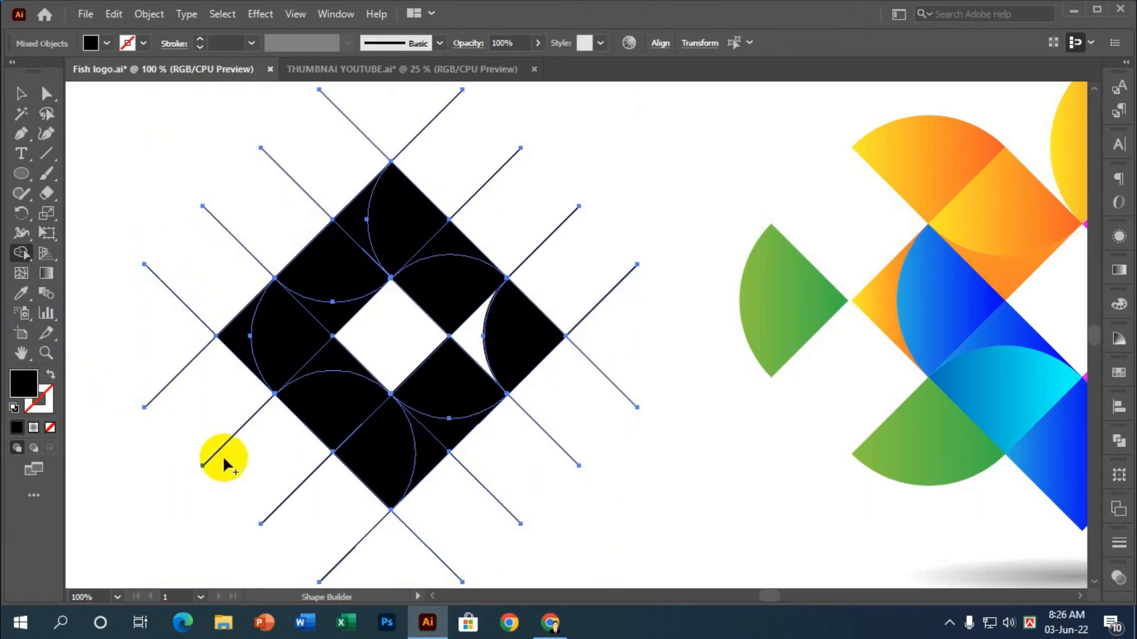
left_click(396, 331)
left_click(476, 342)
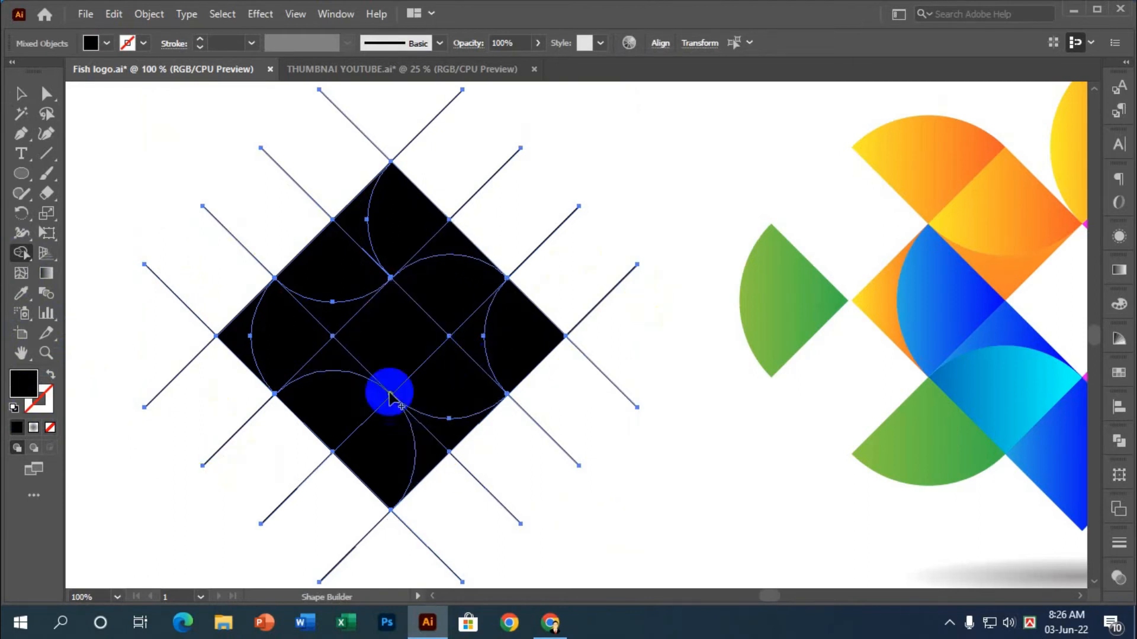
scroll(389, 393, "up", 1)
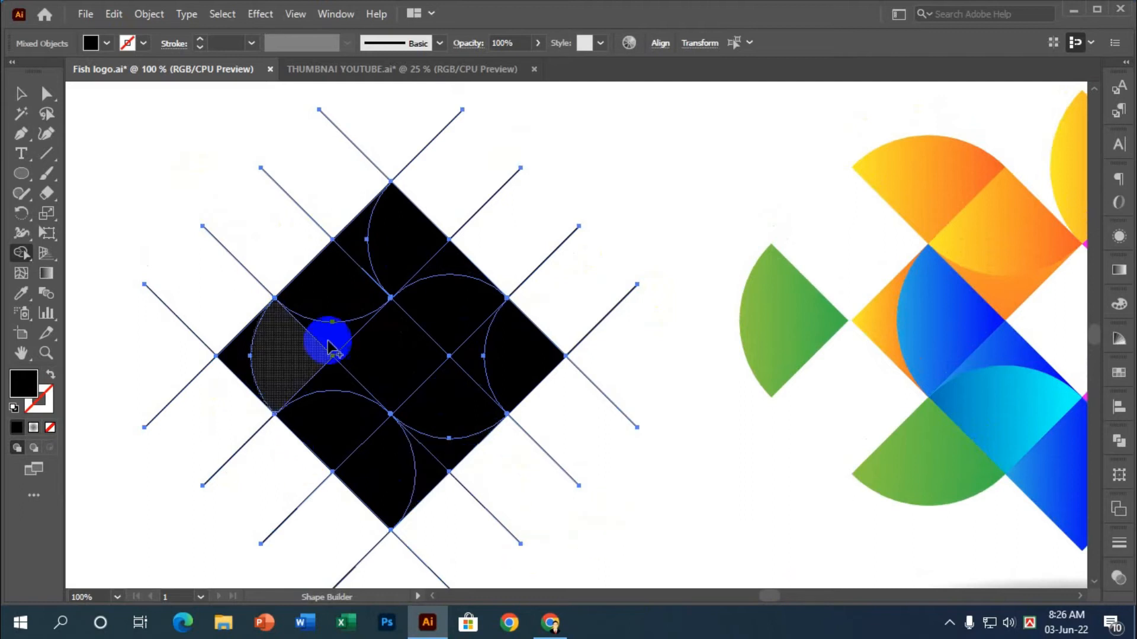
scroll(289, 155, "down", 1)
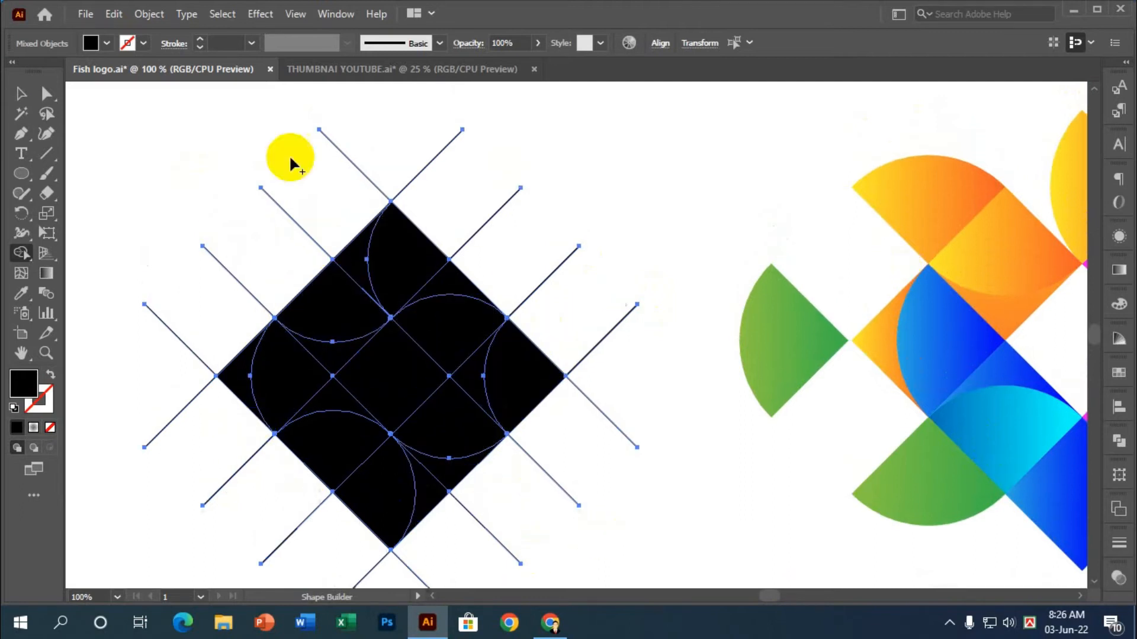
left_click(21, 93)
scroll(298, 234, "down", 2)
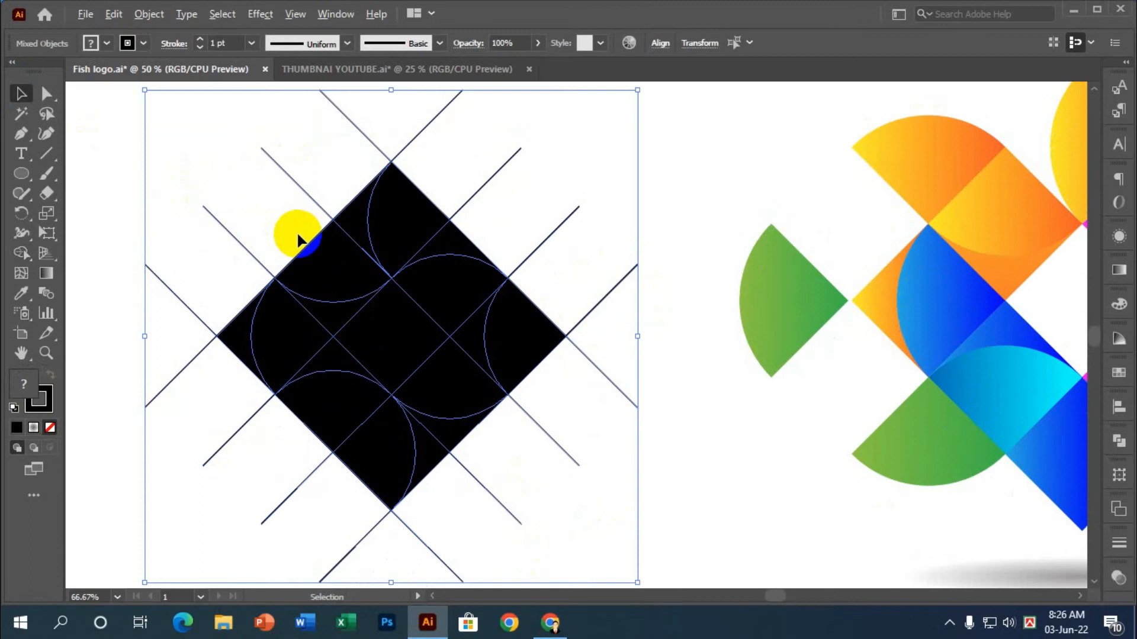
scroll(329, 233, "up", 3)
scroll(358, 325, "down", 2)
right_click(376, 332)
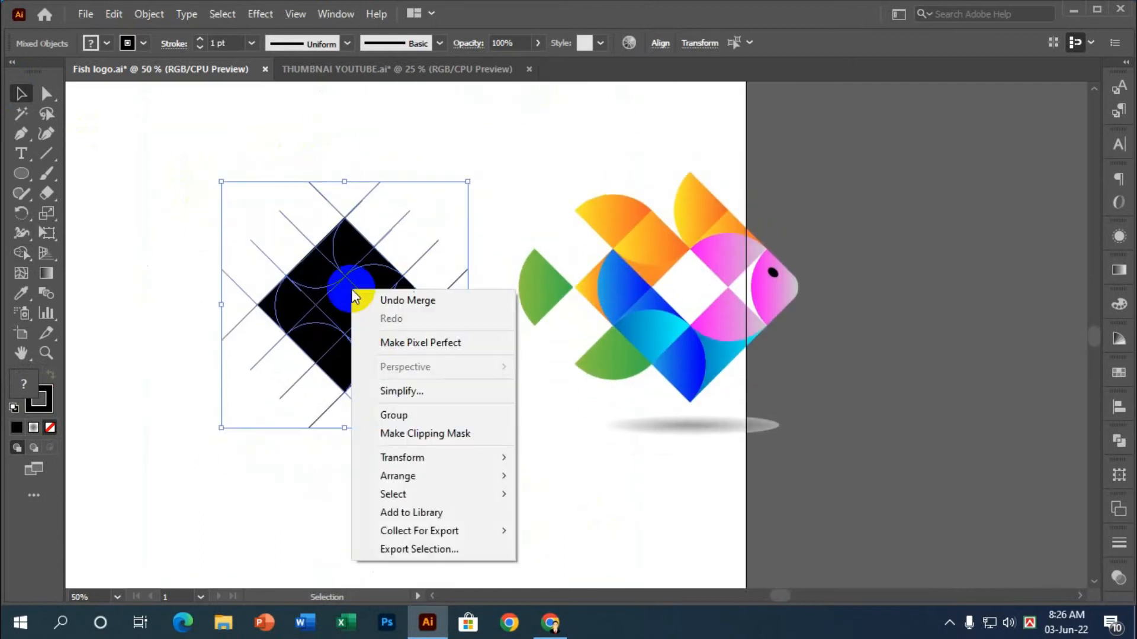
left_click(497, 251)
Ungroup the combined diamond and grid-line artwork, then ungroup the group nested inside it
left_click(404, 188)
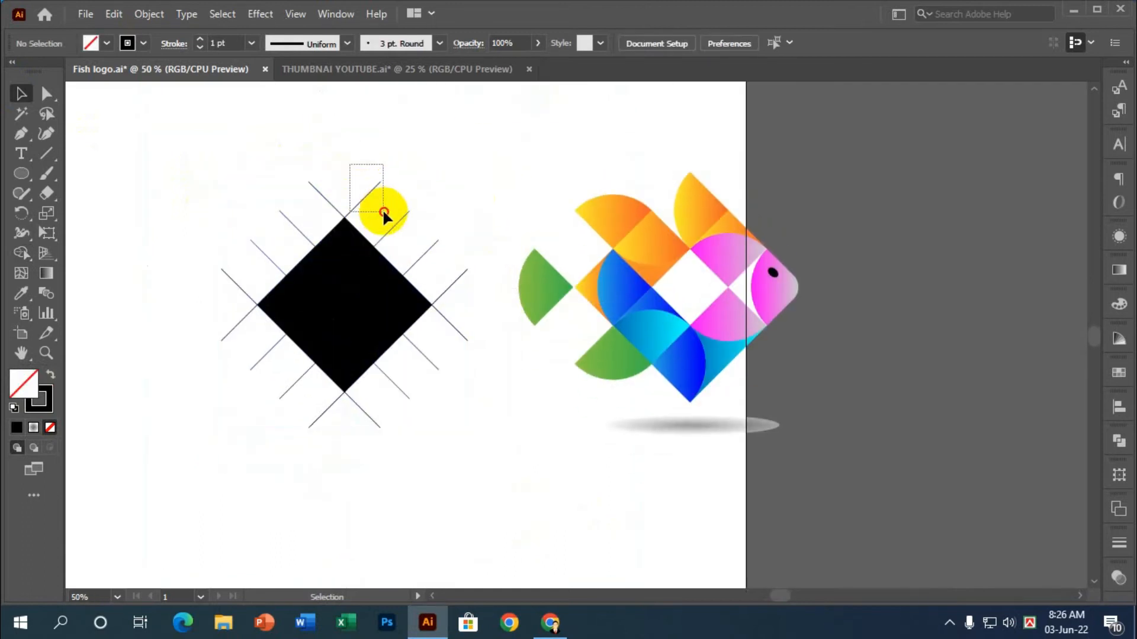
left_click_drag(383, 212, 374, 204)
right_click(364, 187)
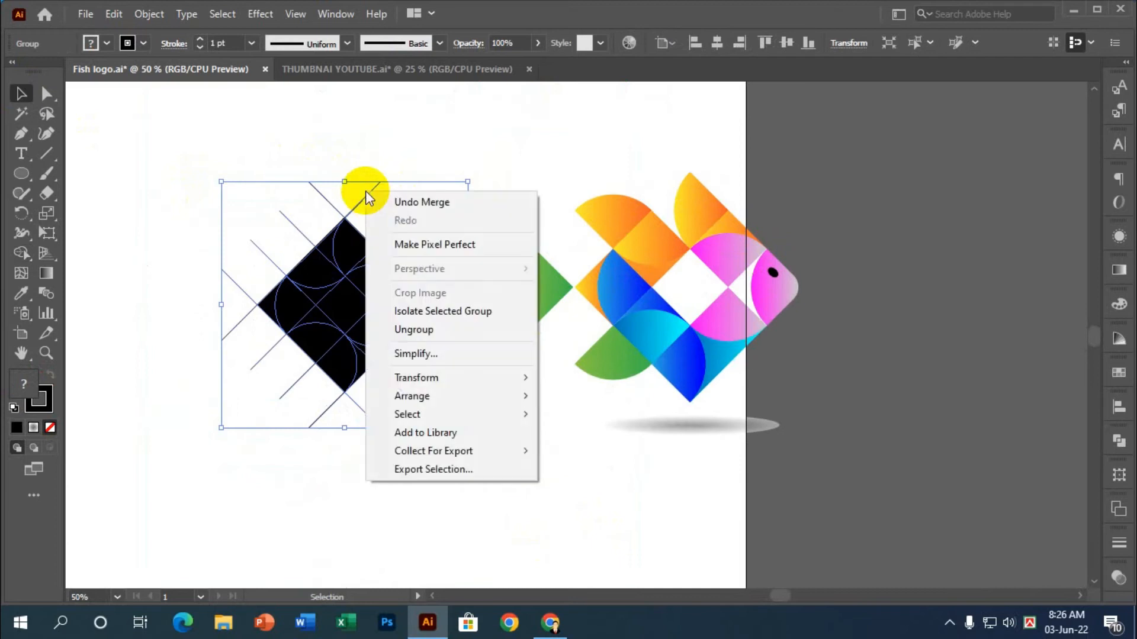
left_click(417, 325)
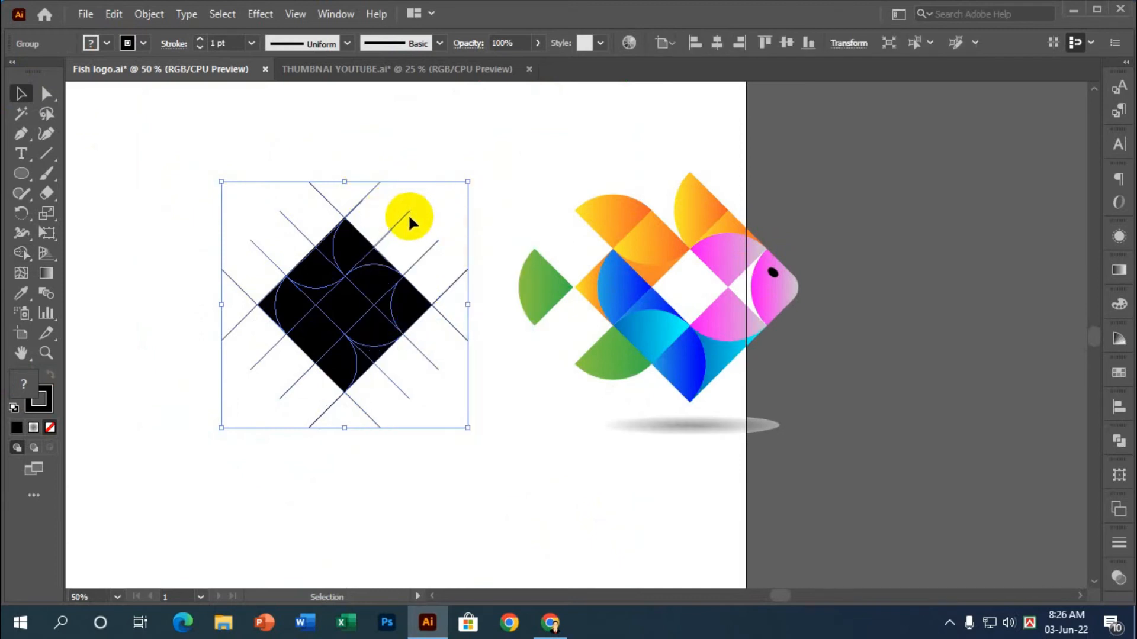
right_click(410, 212)
left_click(454, 355)
left_click(439, 492)
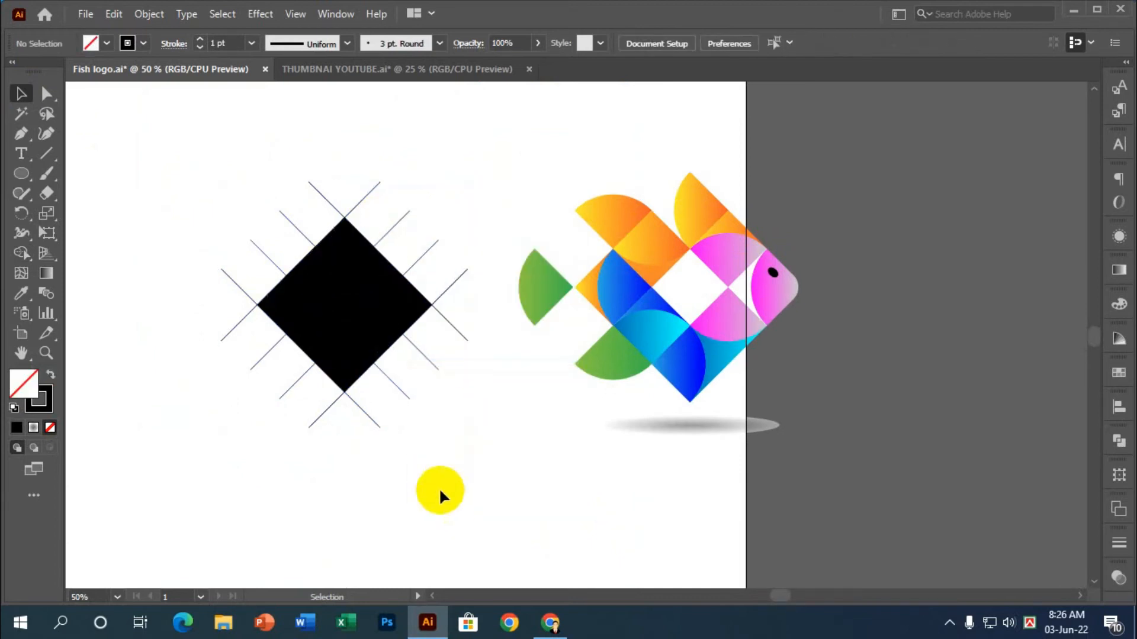
Ungroup the remaining nested group so the grid lines and diamond pieces are separate paths
left_click_drag(352, 437, 355, 435)
right_click(363, 418)
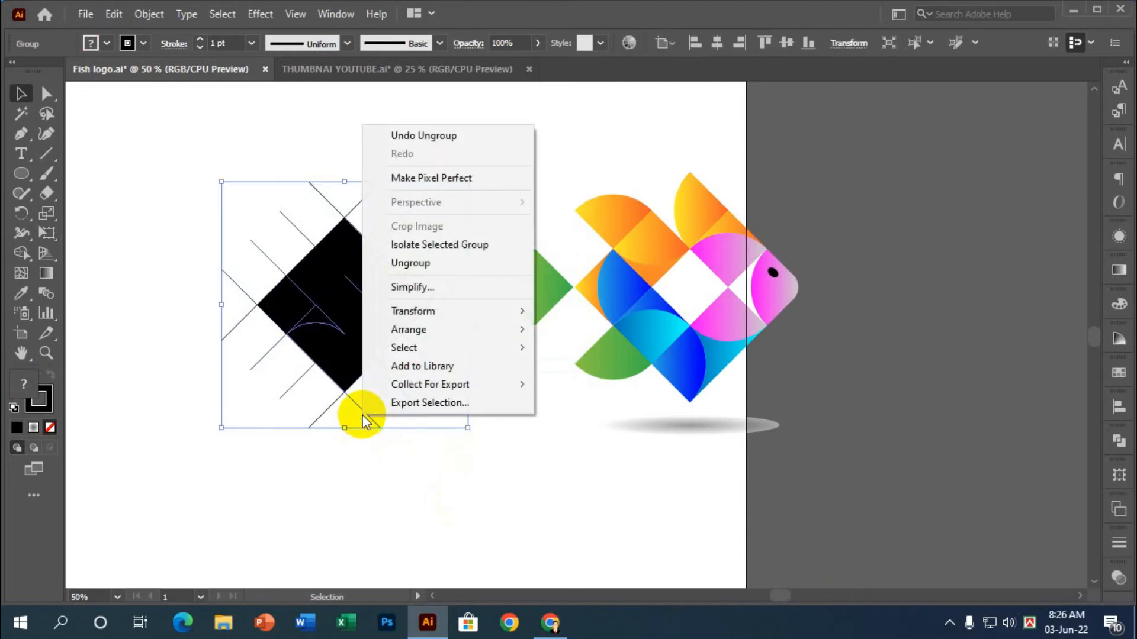
left_click(445, 264)
left_click(428, 516)
right_click(421, 354)
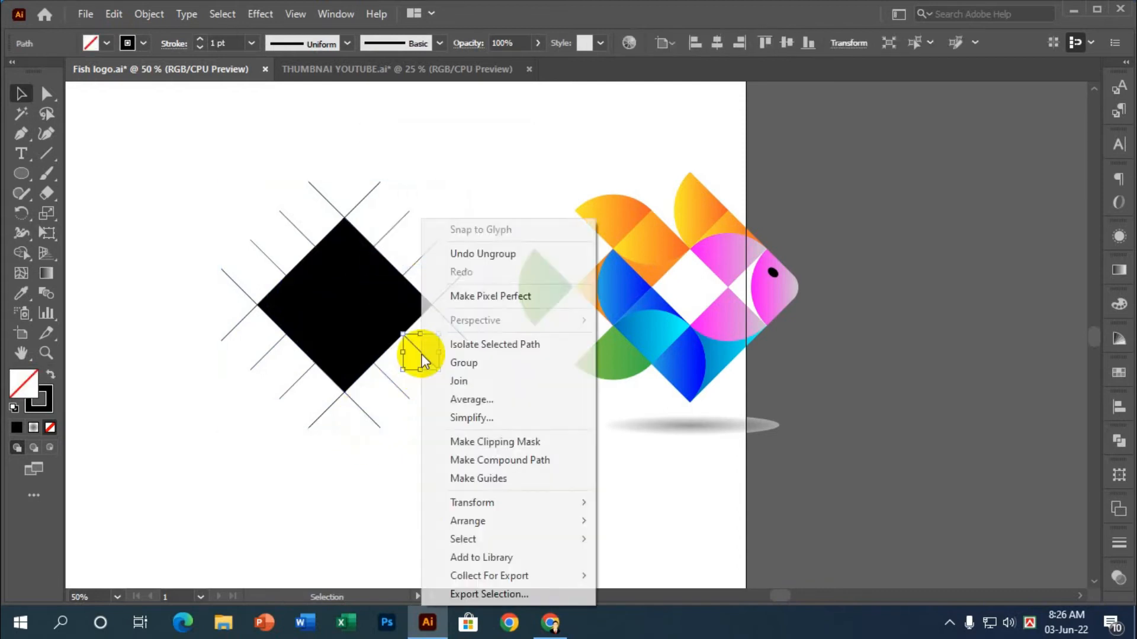
left_click(394, 452)
Select the whole artwork and remove all grid-line ends protruding around the diamond with the Shape Builder tool
scroll(404, 427, "up", 1)
scroll(405, 422, "up", 1)
left_click_drag(151, 119, 533, 459)
left_click(21, 253)
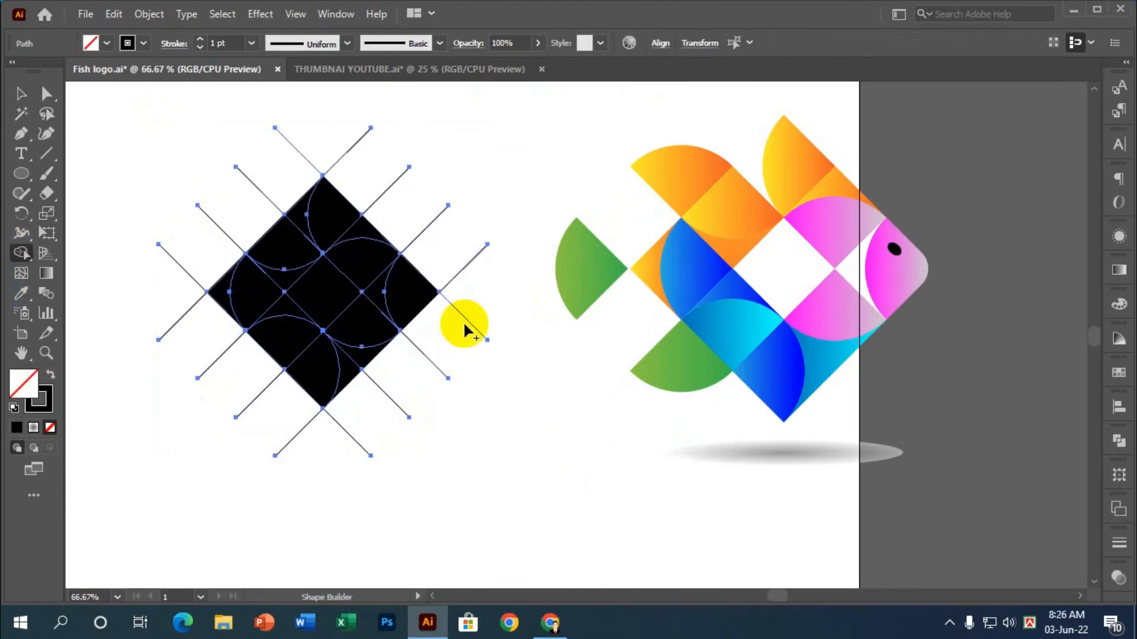
mouse_move(481, 317)
left_mouse_down()
mouse_move(404, 442)
mouse_move(350, 485)
mouse_move(345, 451)
mouse_move(450, 305)
left_mouse_up()
mouse_move(388, 168)
left_mouse_down()
mouse_move(343, 167)
mouse_move(430, 247)
mouse_move(467, 299)
left_mouse_up()
mouse_move(329, 138)
left_mouse_down()
mouse_move(203, 245)
mouse_move(166, 326)
mouse_move(300, 464)
left_mouse_up()
scroll(299, 464, "up", 3)
left_click(21, 93)
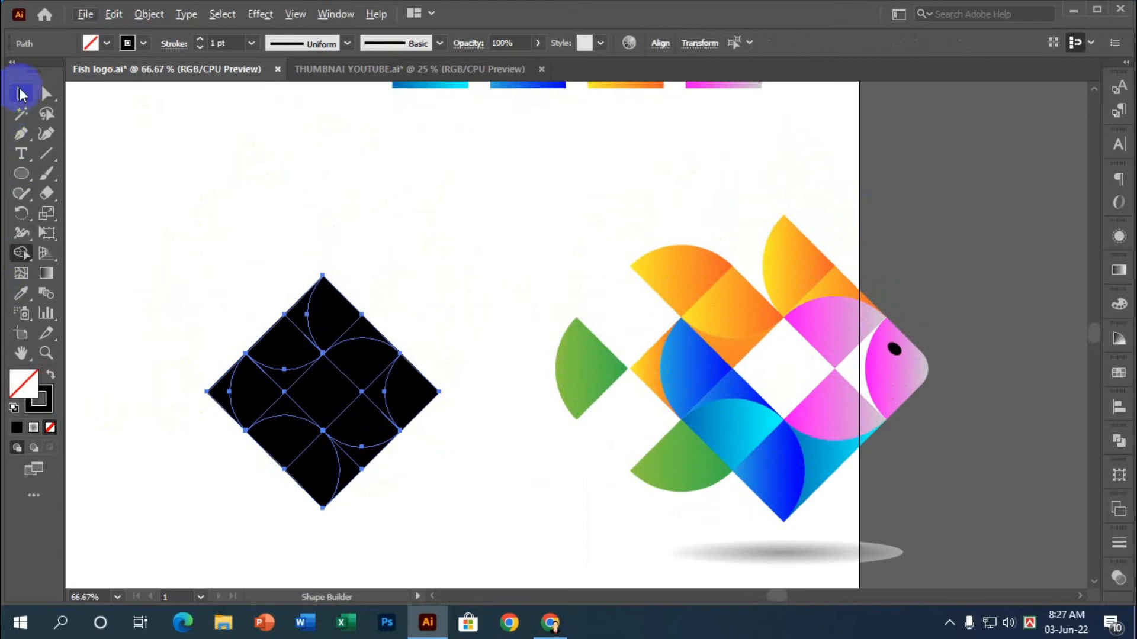
left_click(192, 213)
scroll(193, 247, "down", 2)
scroll(194, 252, "up", 1)
left_click_drag(535, 551, 347, 343)
scroll(177, 233, "down", 1)
right_click(394, 268)
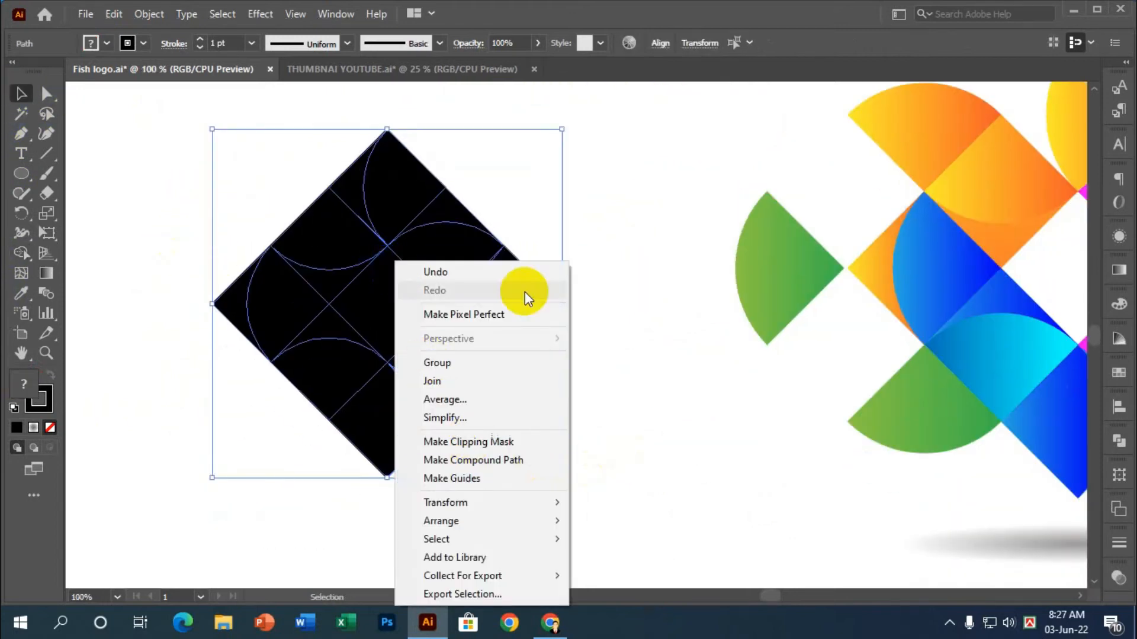
left_click(271, 317)
left_click(271, 317)
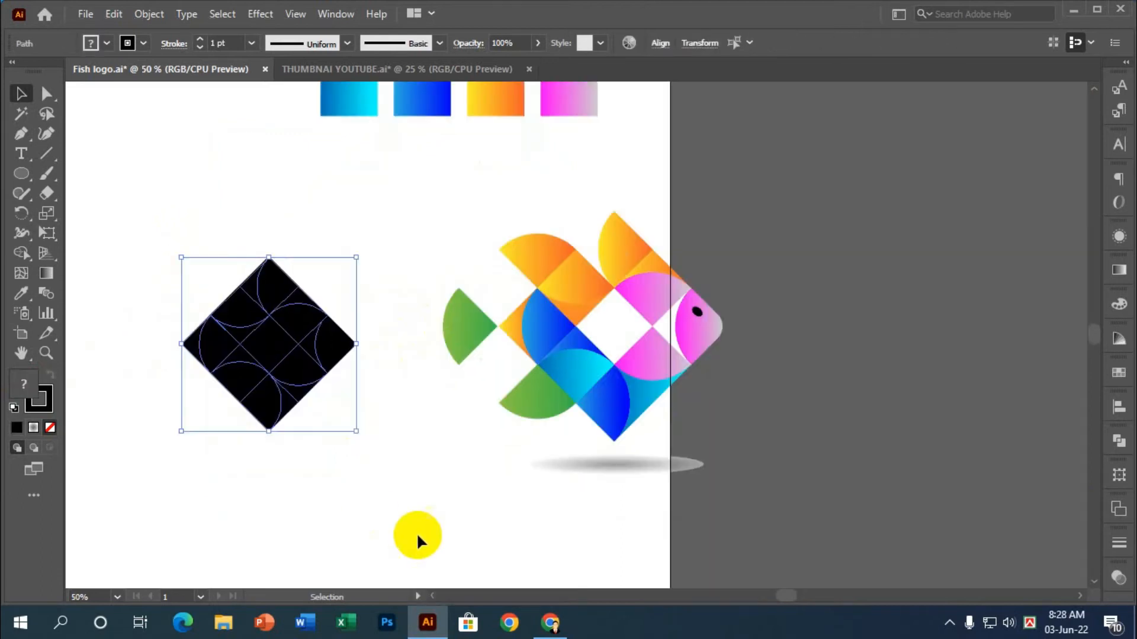
left_click(417, 532)
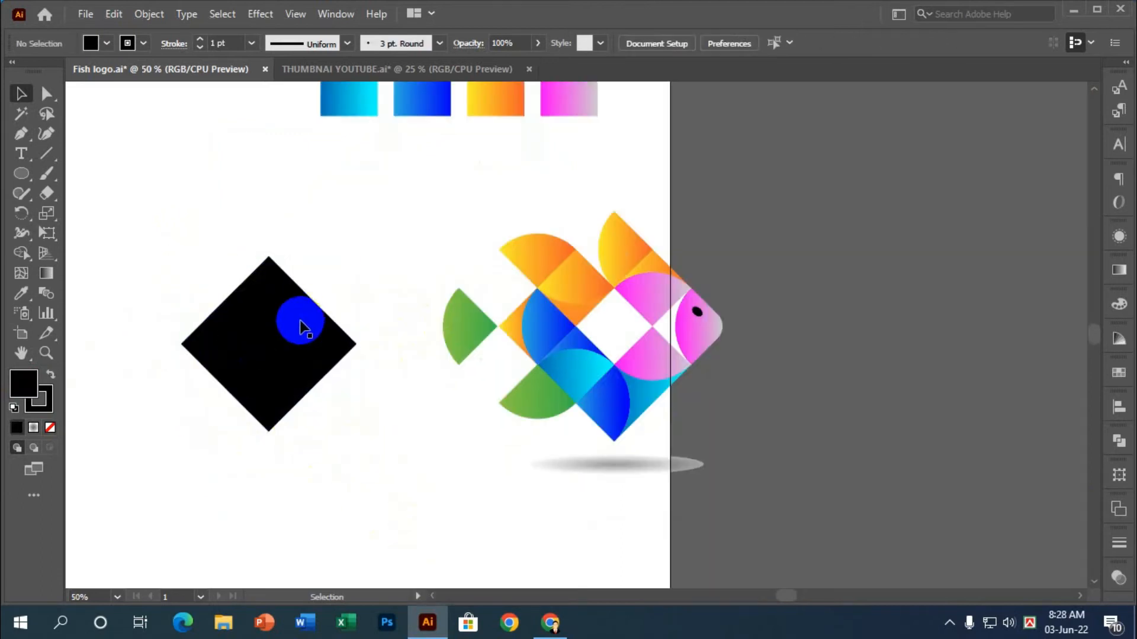
scroll(296, 317, "down", 1)
left_click_drag(327, 387, 184, 232)
left_click(169, 275)
scroll(340, 278, "down", 1)
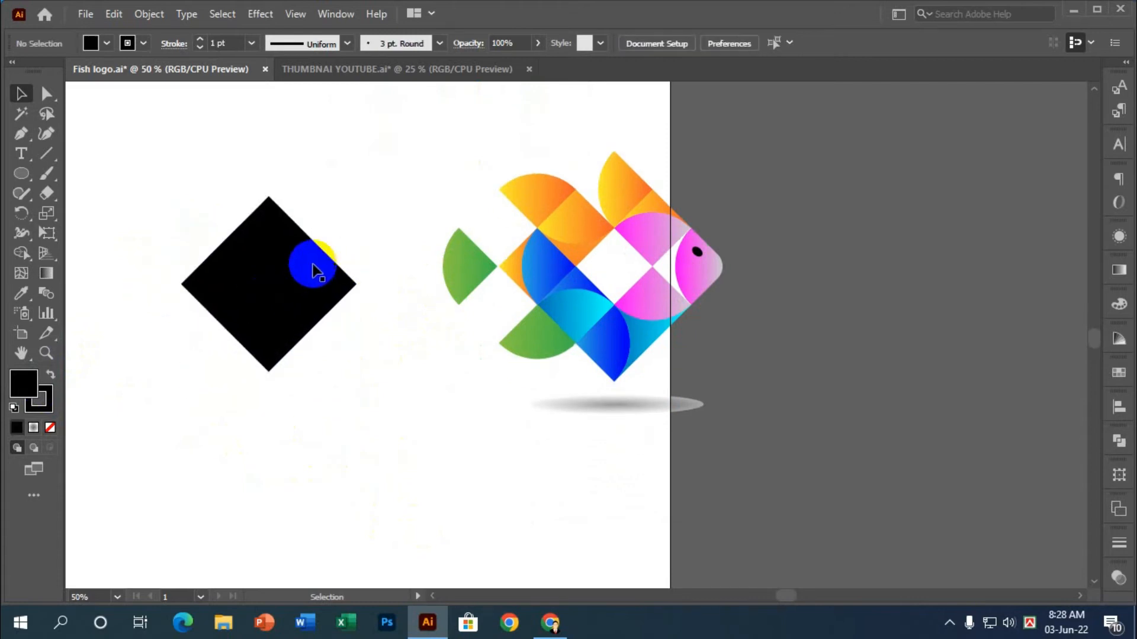
left_click(335, 273)
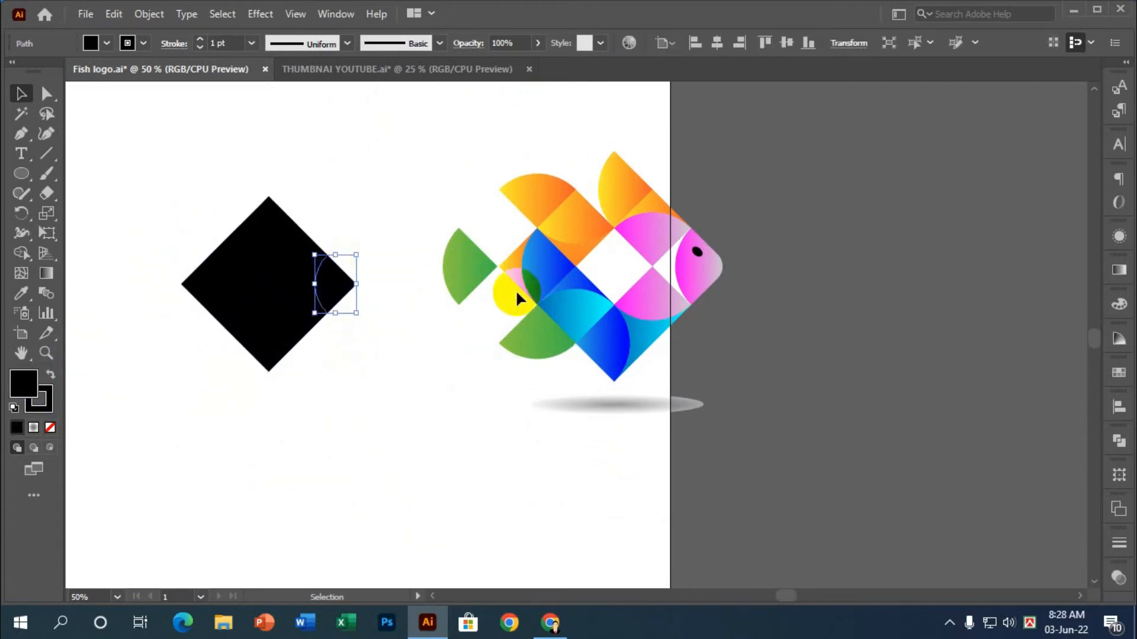
scroll(676, 265, "up", 1)
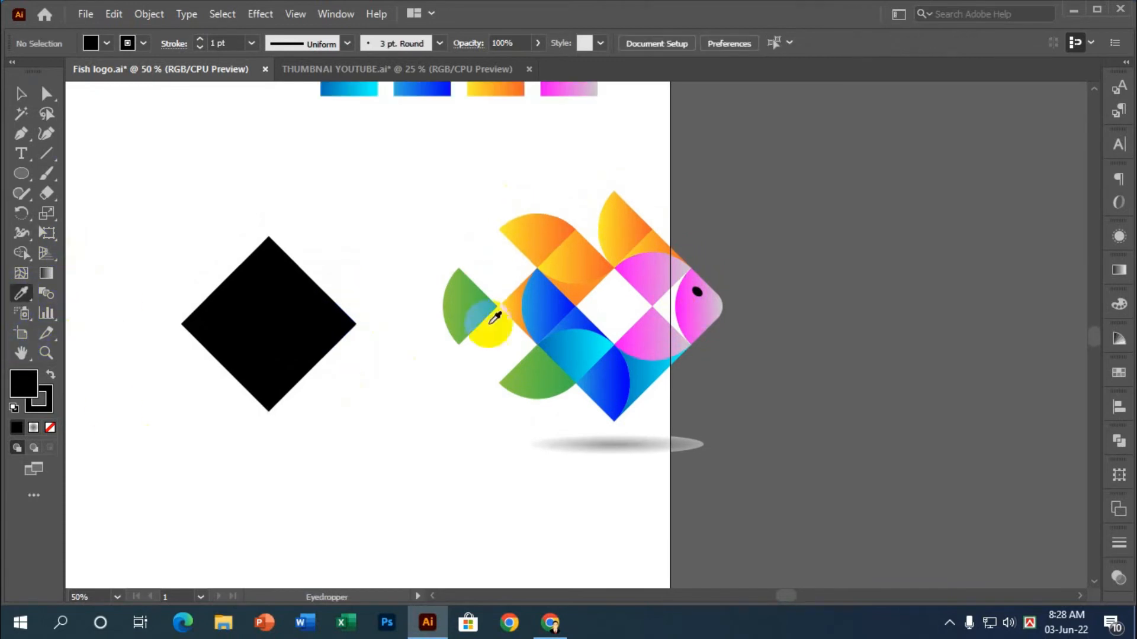
left_click(702, 315)
left_click(22, 94)
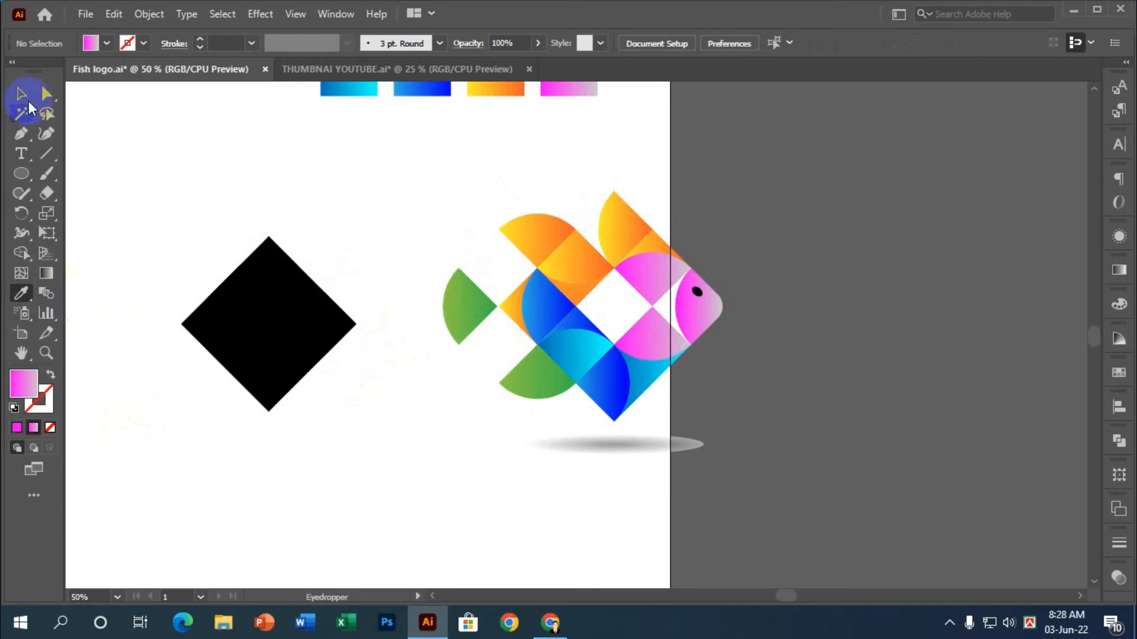
Fill the rounded piece at the diamond's right corner with the pink gradient sampled from the reference fish's head
left_click(345, 323)
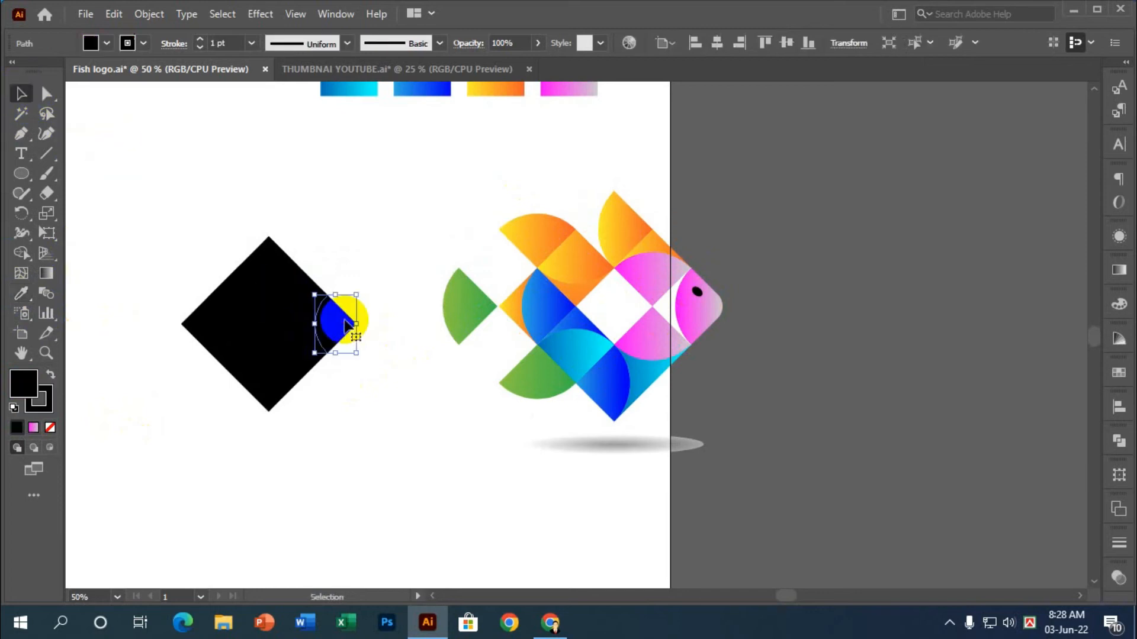
left_click(22, 293)
left_click(696, 309)
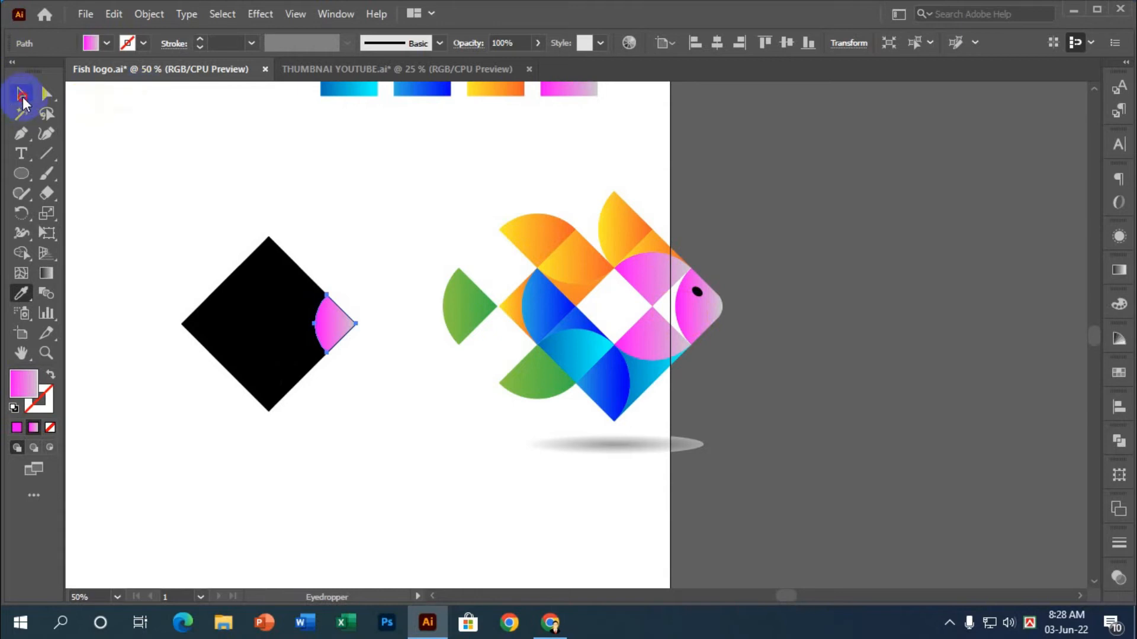
left_click(21, 95)
left_click(292, 186)
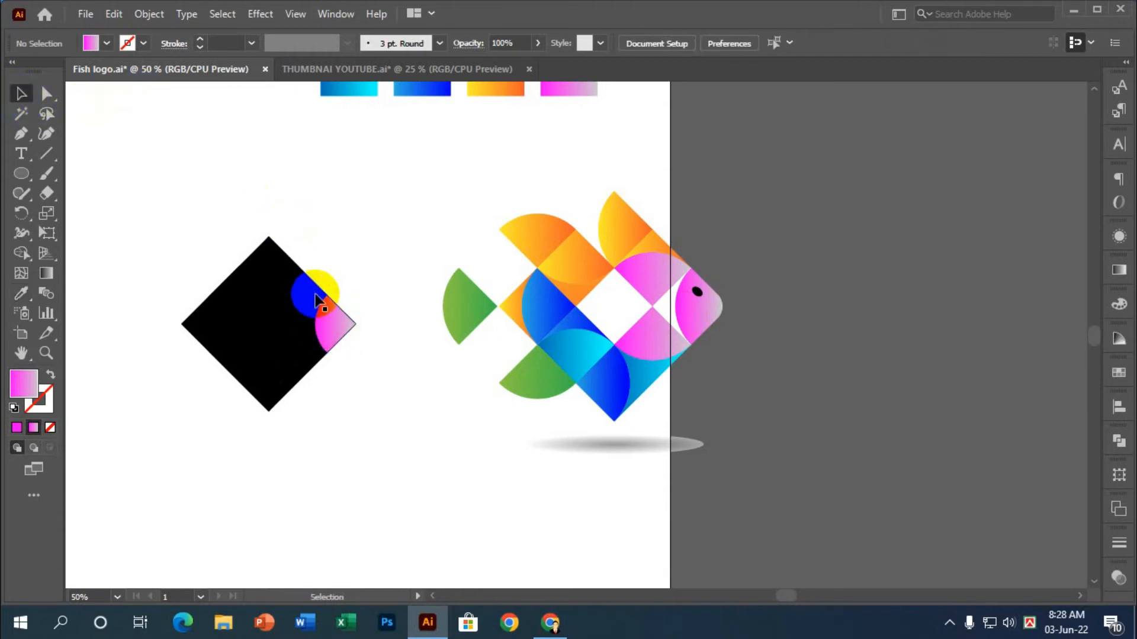
Fill the rounded piece above and left of the pink head with the pink gradient of the matching reference piece
left_click(312, 294)
left_click(21, 293)
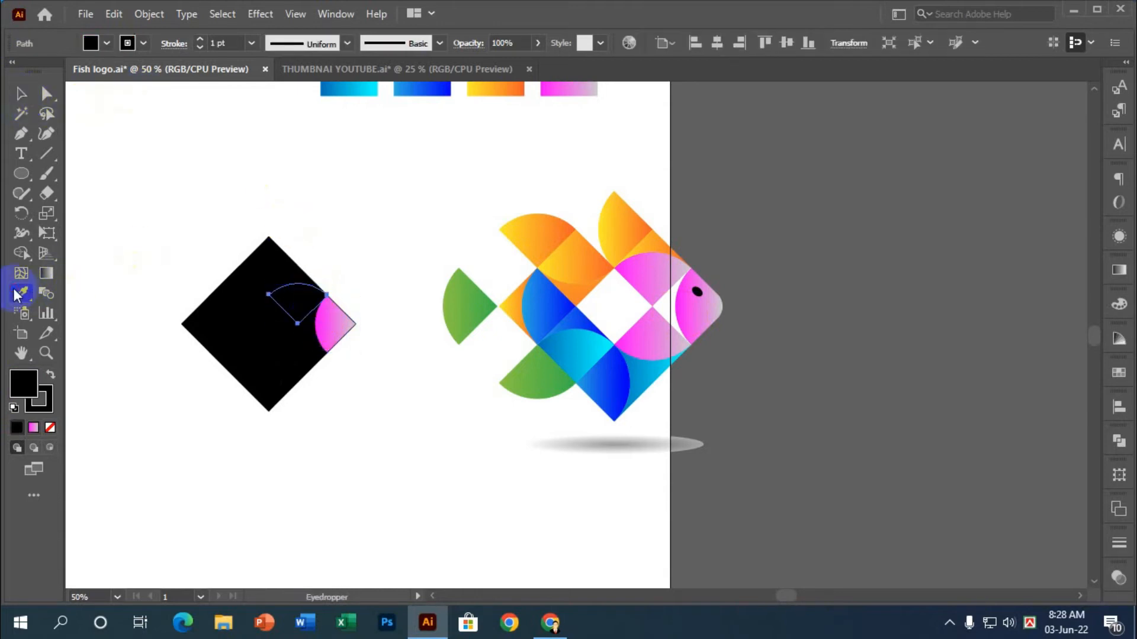
left_click(661, 277)
left_click(21, 94)
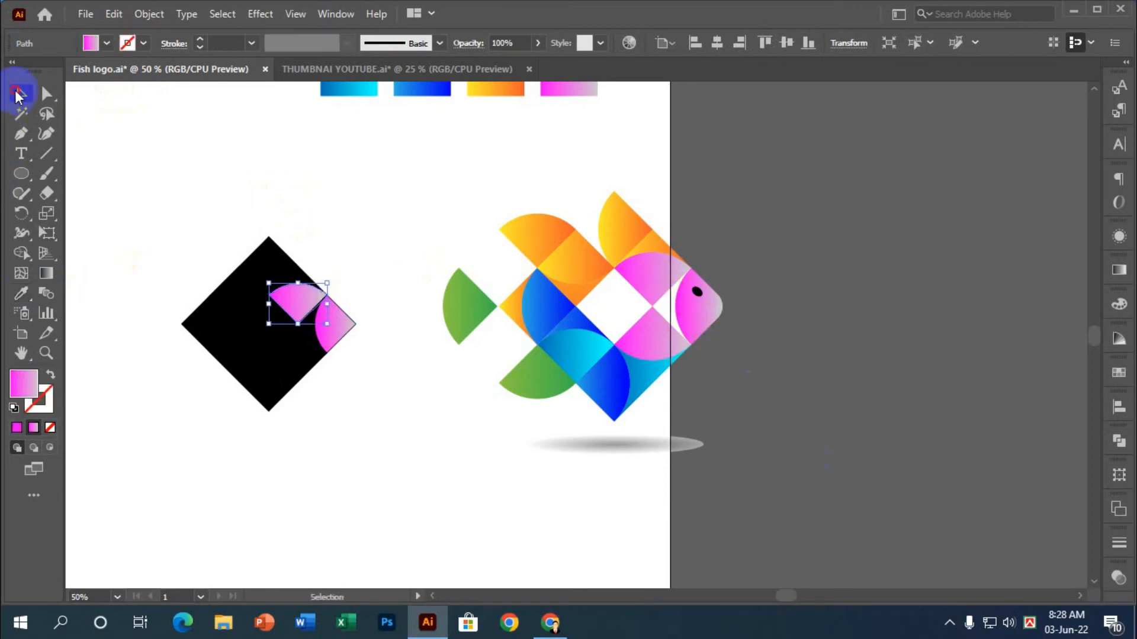
left_click(325, 431)
Fill the mirrored rounded piece below and left of the pink head with the reference's pink gradient
left_click(300, 350)
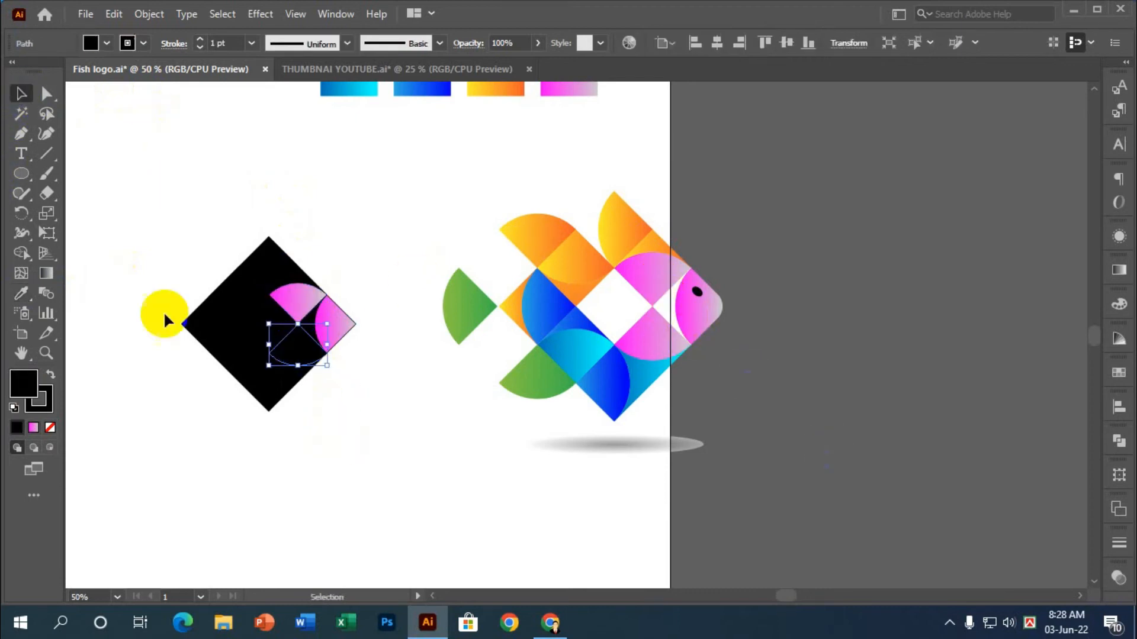
left_click(23, 294)
left_click(662, 332)
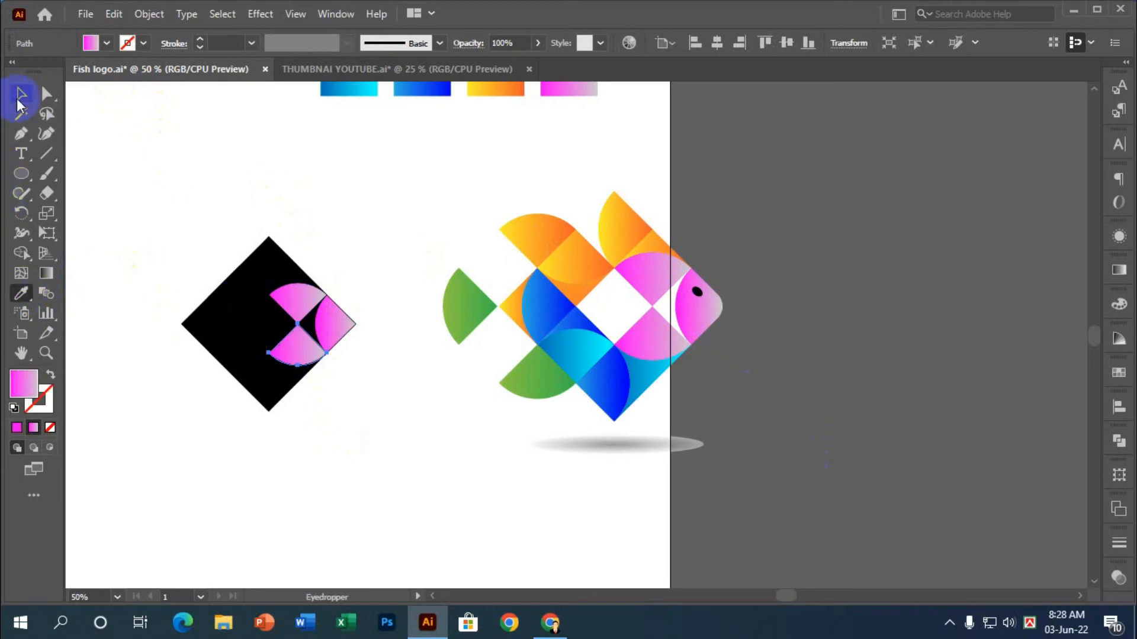
left_click(20, 104)
Fill the piece under the lower pink shape on the diamond's lower-right edge with the reference's cyan-blue gradient
left_click(277, 390)
left_click(300, 379)
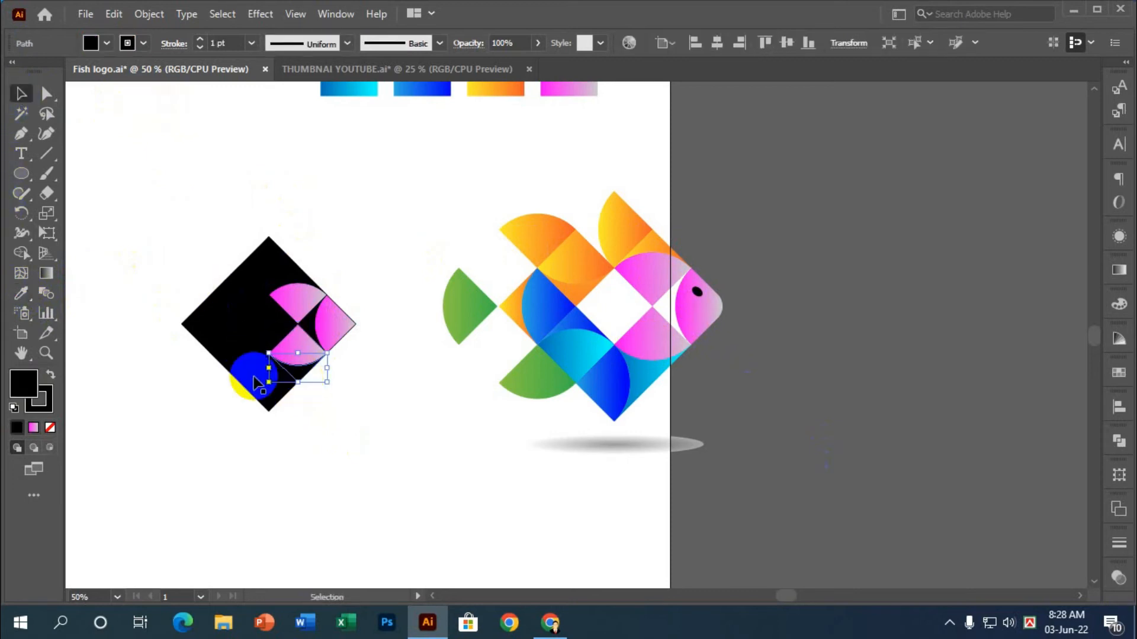
left_click(22, 294)
left_click(650, 392)
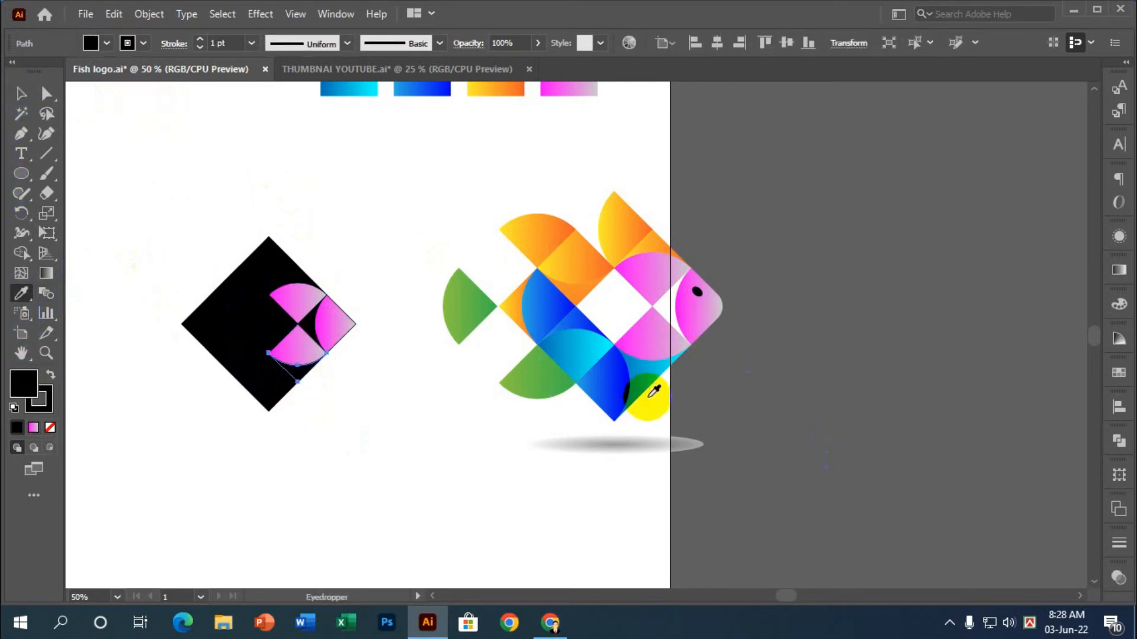
left_click(21, 94)
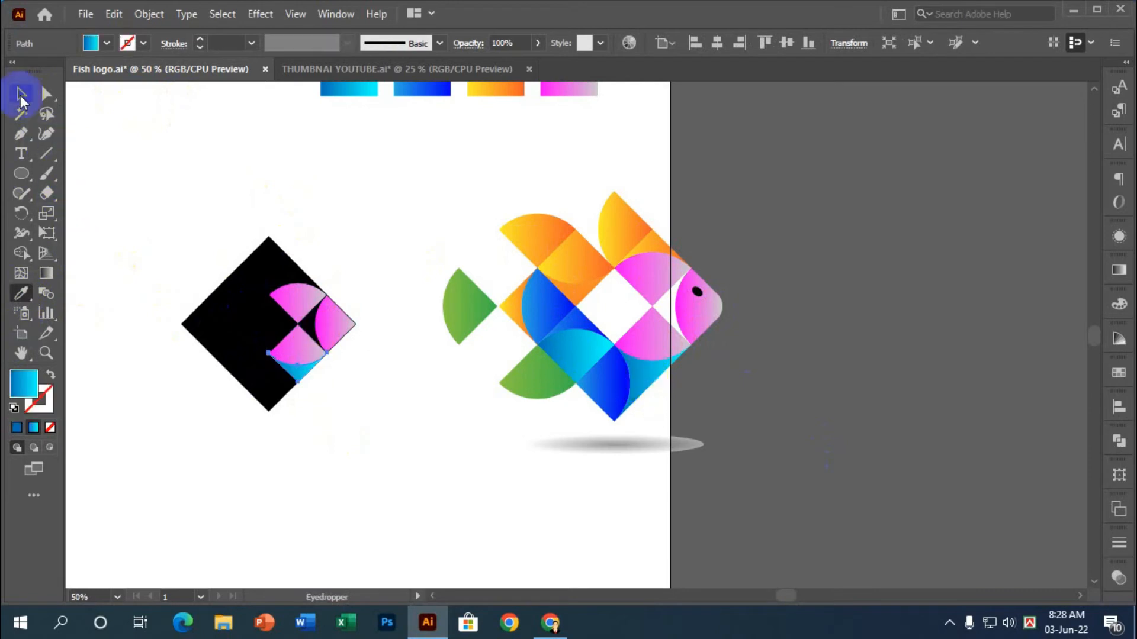
left_click(166, 111)
Fill the adjacent lower-right edge piece near the diamond's bottom corner with the same cyan-blue reference gradient
left_click(290, 388)
left_click(21, 294)
left_click(642, 384)
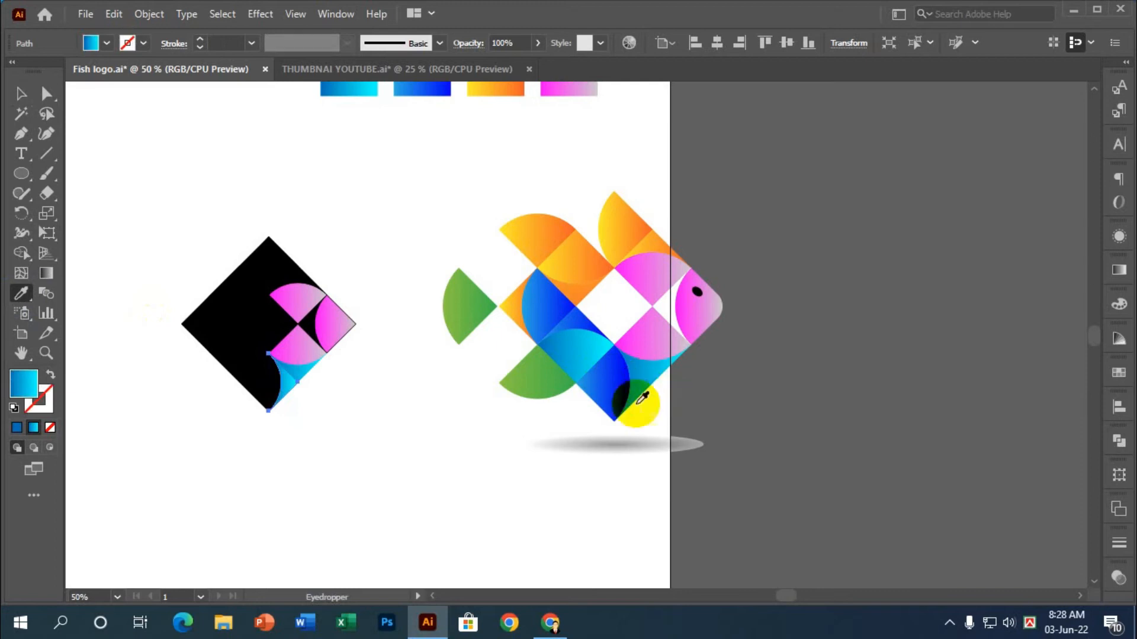
left_click(22, 93)
left_click(148, 177)
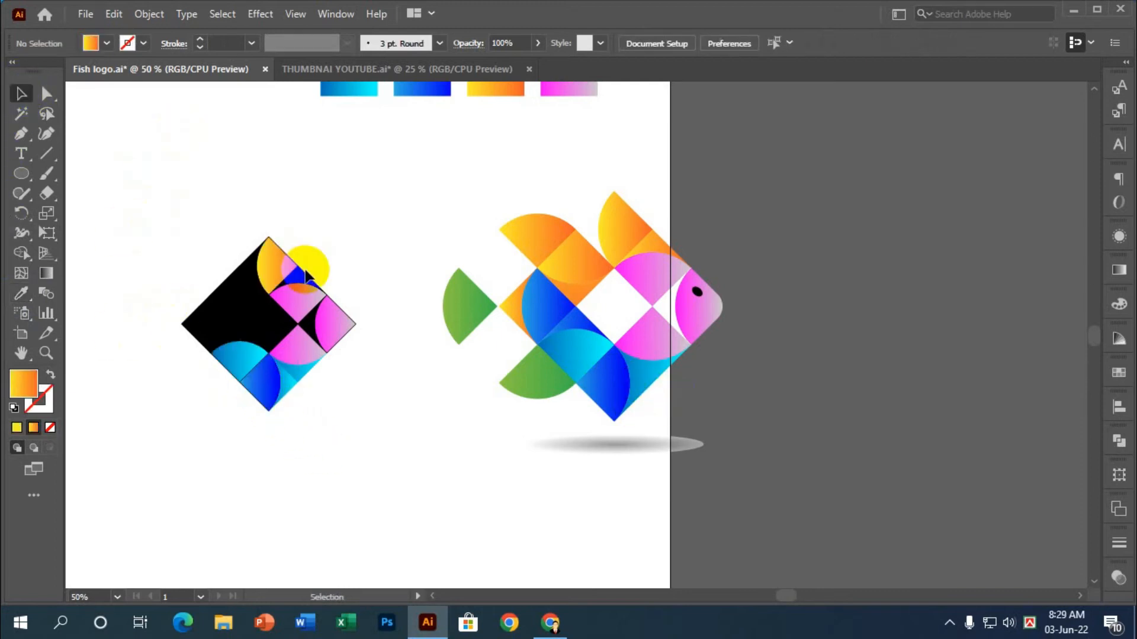
Fill the black piece above the upper pink shape on the upper-right edge with the reference's orange gradient
left_click(305, 271)
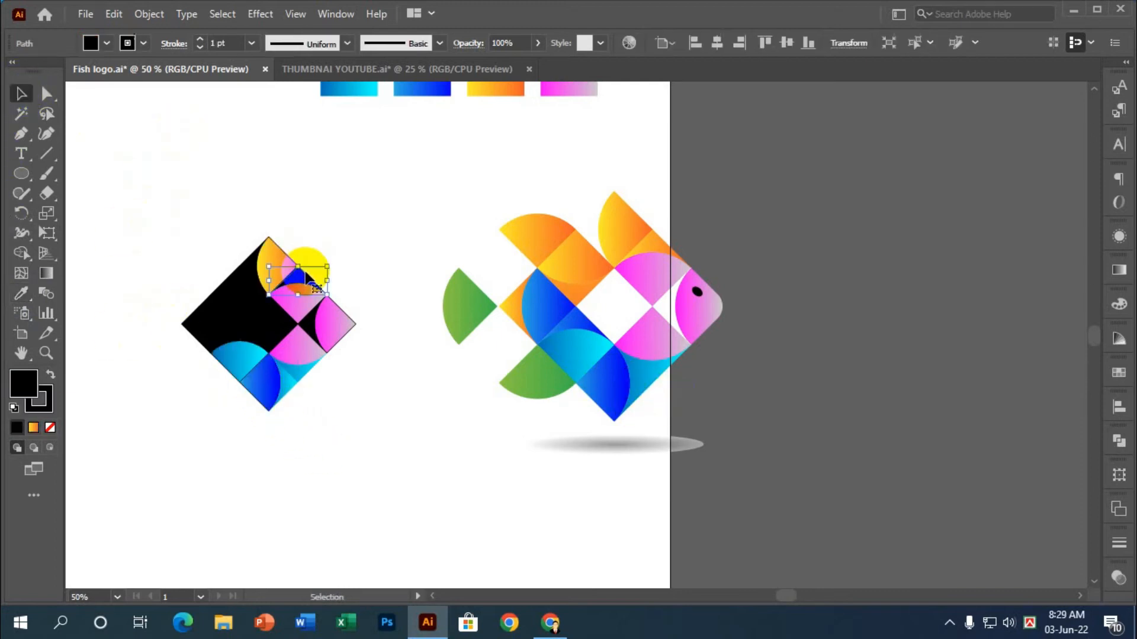
left_click(21, 293)
left_click(645, 247)
key("v")
Delete the leftover black outline path along the diamond's upper-right edge
left_click(356, 324)
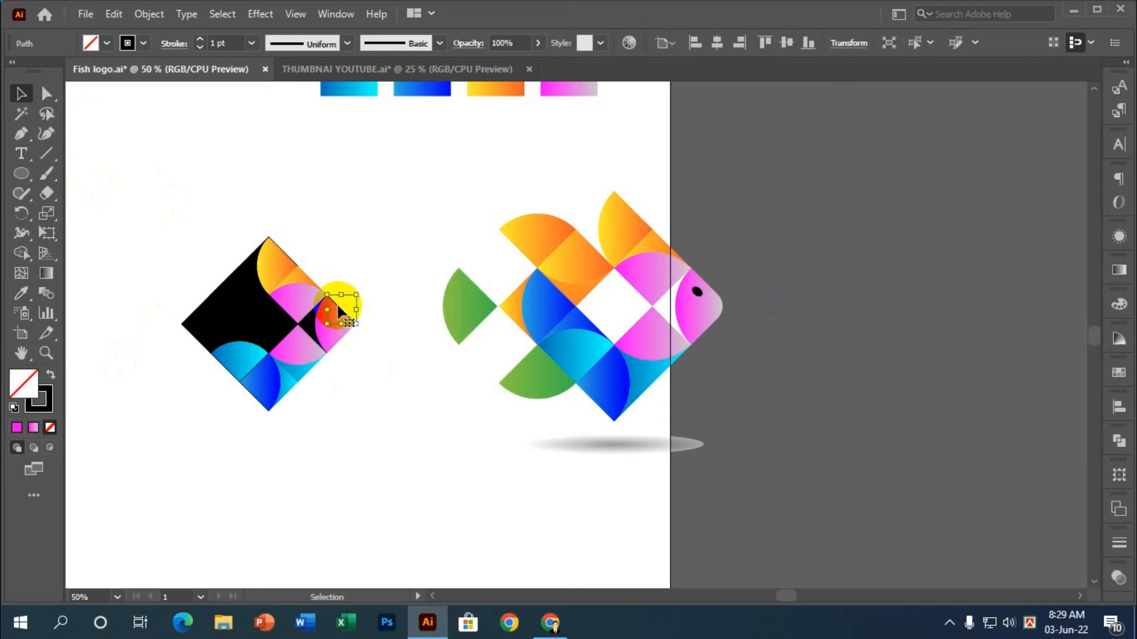
left_click(290, 257)
key("Delete")
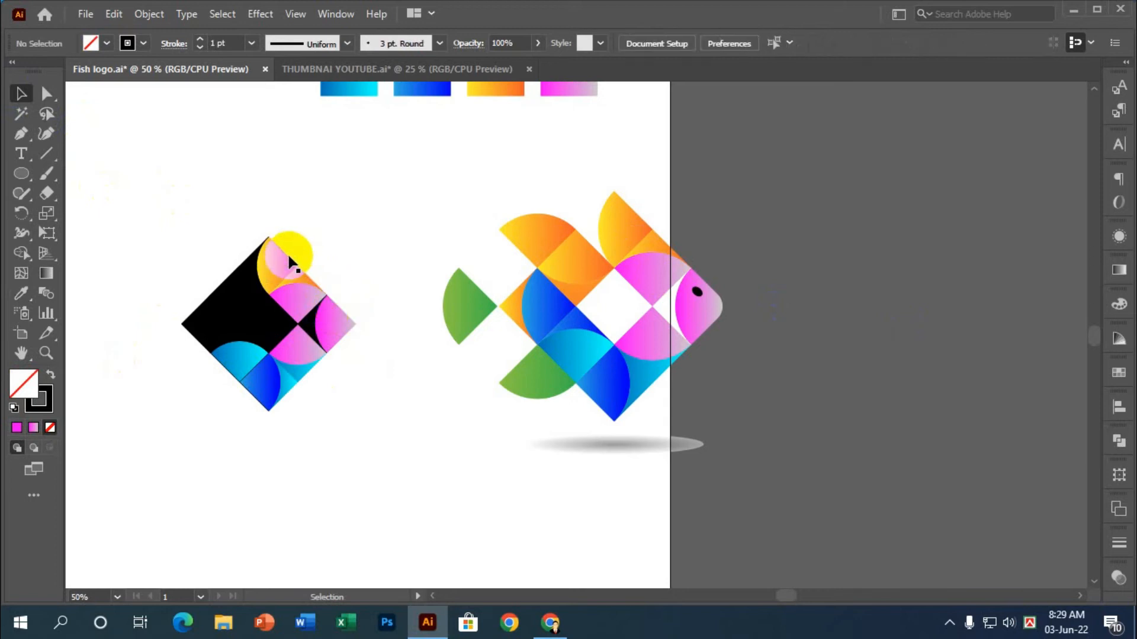
Fill the black piece beside the orange shape at the diamond's top corner with white sampled from the reference's centre
left_click(247, 269)
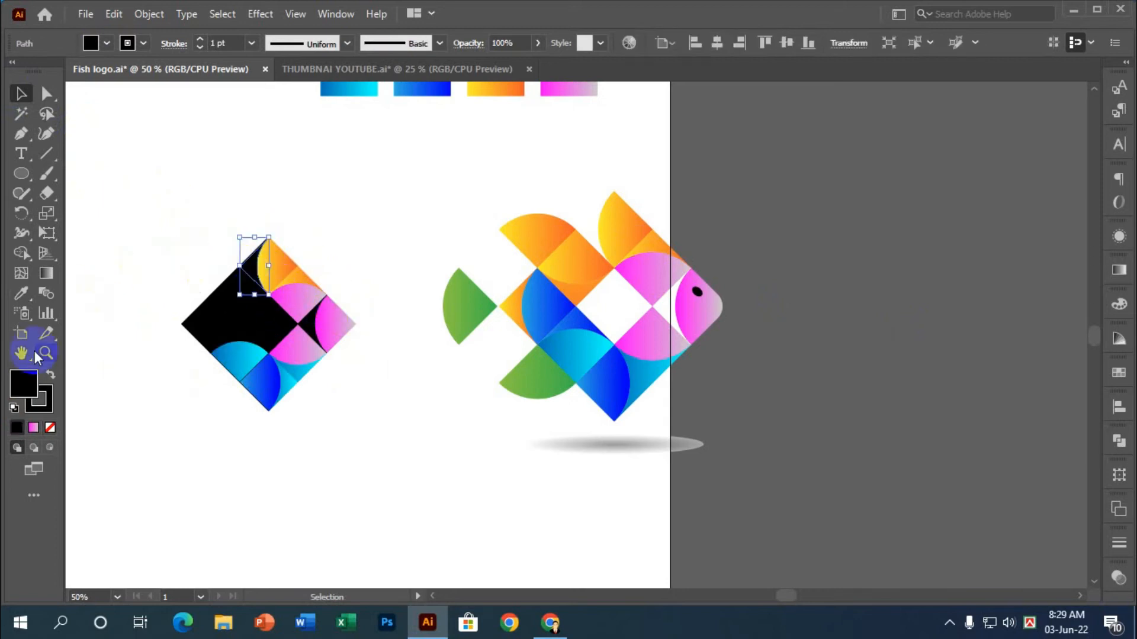
left_click(18, 294)
left_click(582, 247)
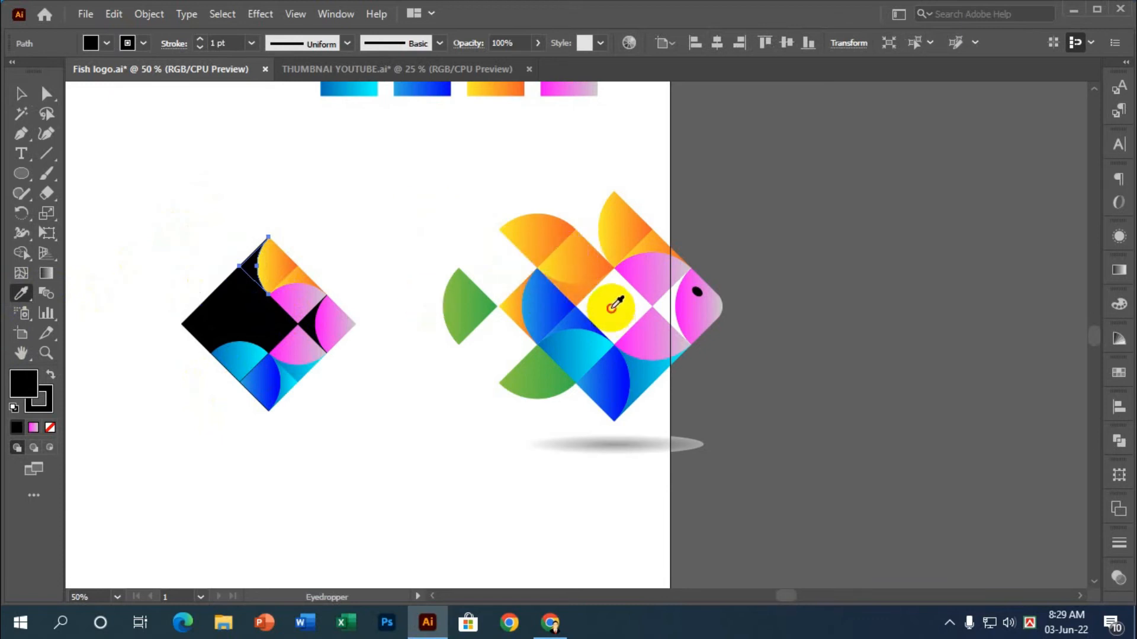
left_click(610, 308)
left_click(20, 93)
left_click(216, 194)
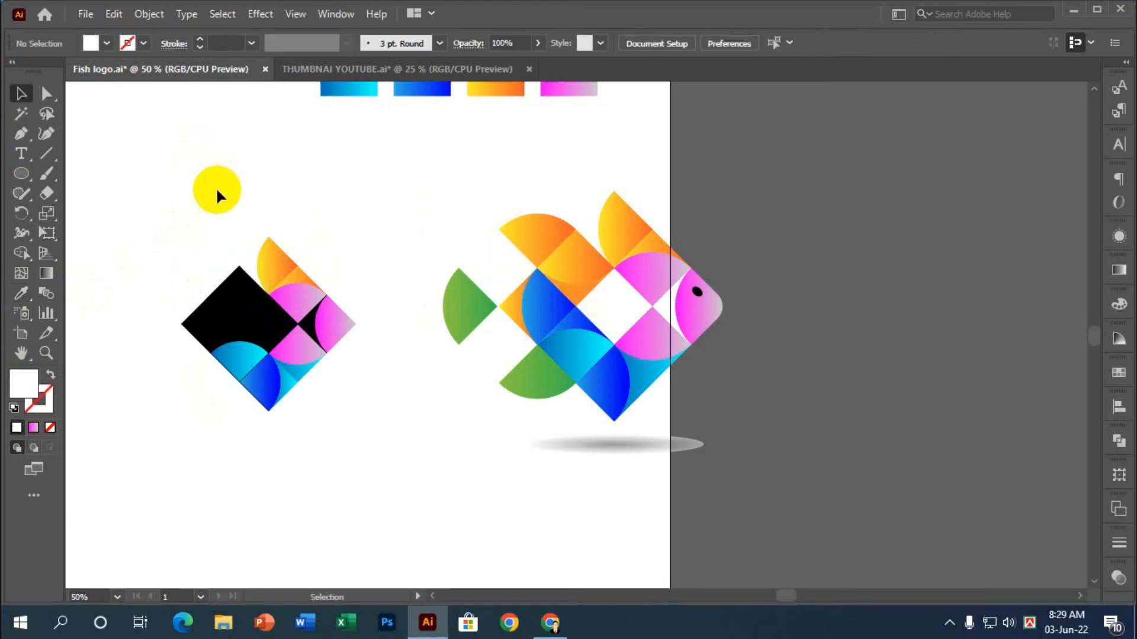
scroll(217, 194, "down", 1)
left_click(253, 292)
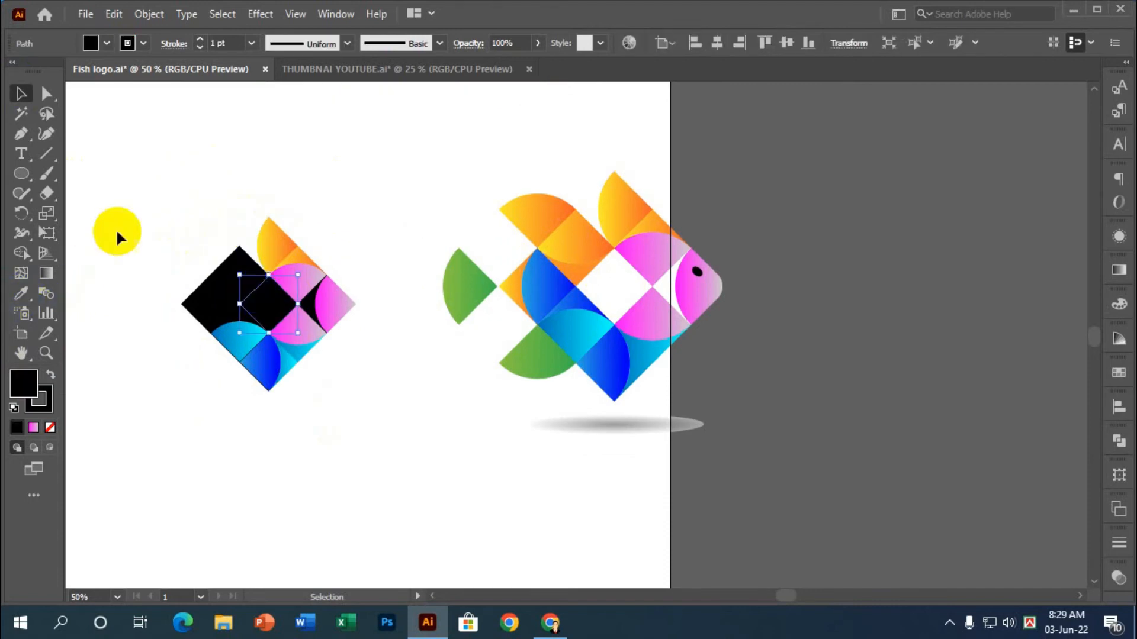
left_click(208, 238)
left_click(251, 237)
left_click(22, 293)
left_click(26, 96)
left_click(166, 200)
Fill the diamond's central square with white sampled from the artboard
left_click(278, 333)
left_click(22, 292)
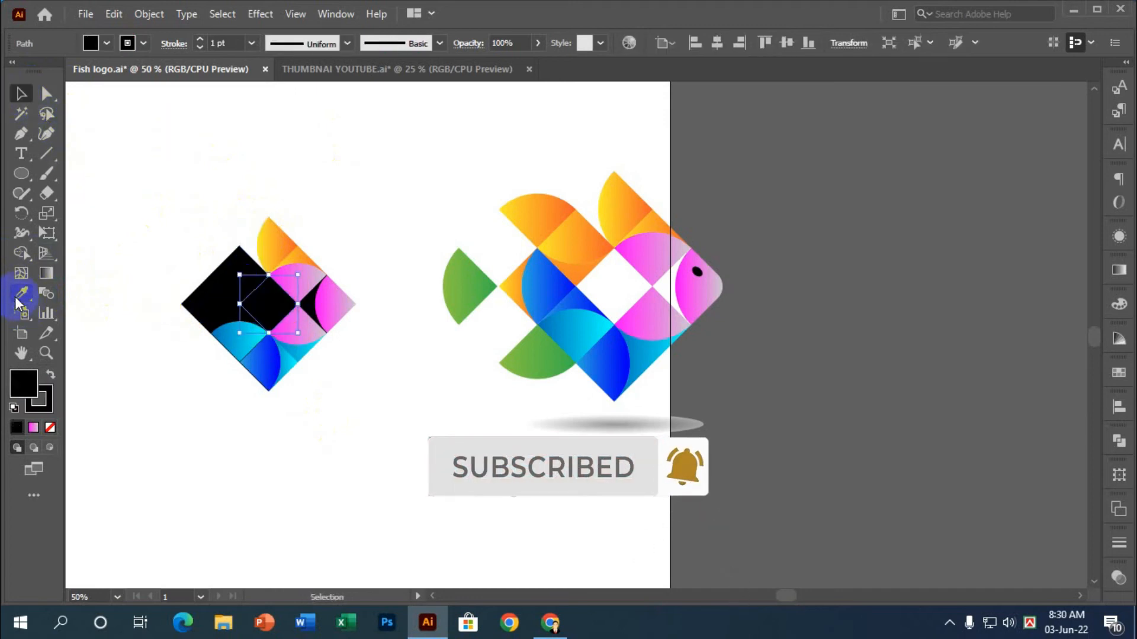
left_click(121, 242)
left_click(18, 94)
left_click(241, 220)
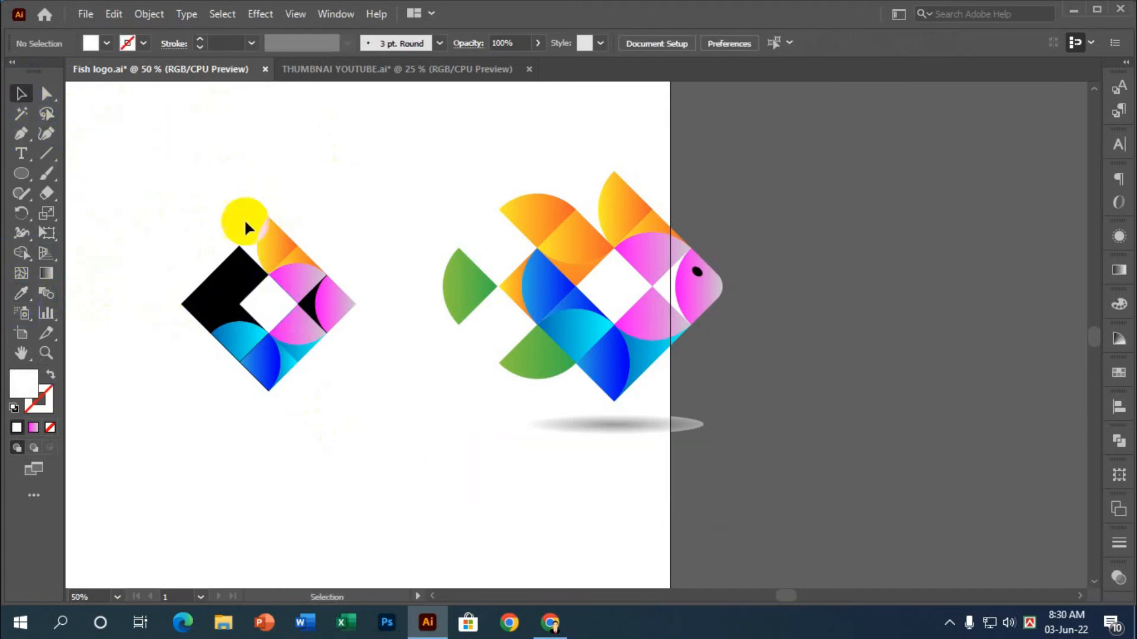
Fill the black curved piece between the central square and the pink head with white
left_click(303, 303)
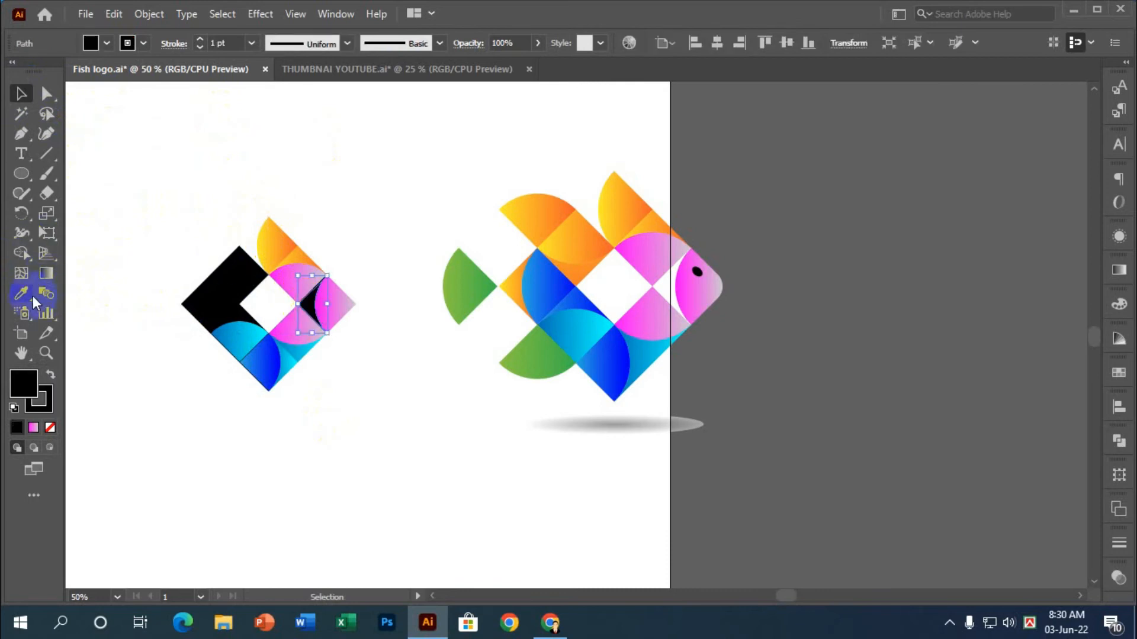
left_click(24, 296)
left_click(224, 176)
left_click(17, 94)
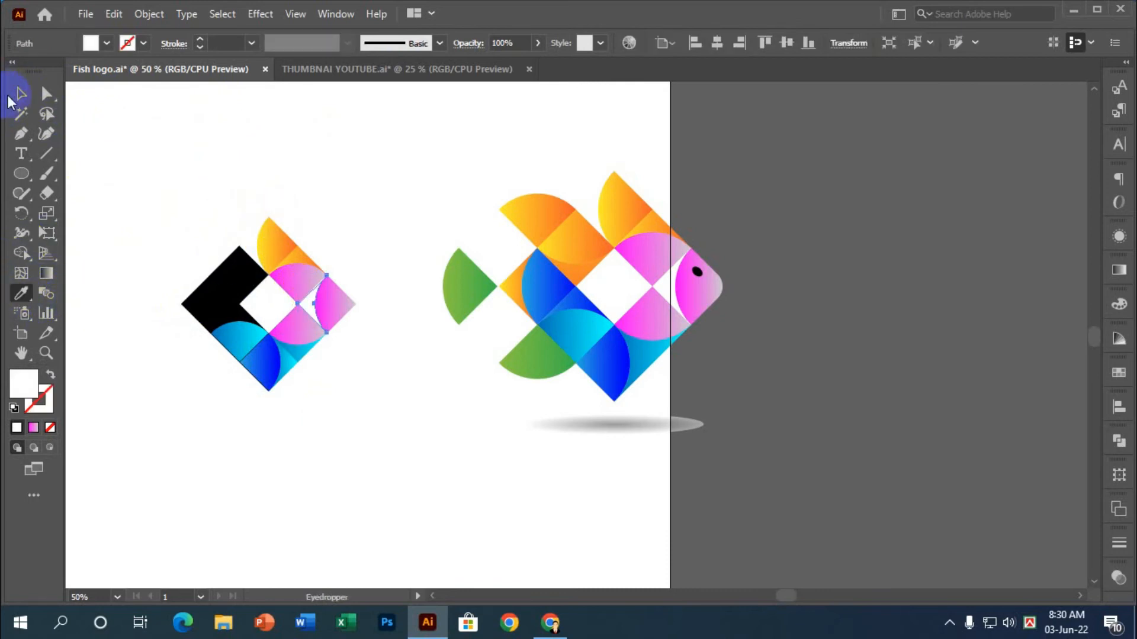
left_click(192, 114)
Fill the black piece between the white centre and the light-blue rounded shape with the dark-blue gradient from the bottom piece
scroll(225, 313, "down", 2)
scroll(238, 305, "up", 1)
left_click(239, 293)
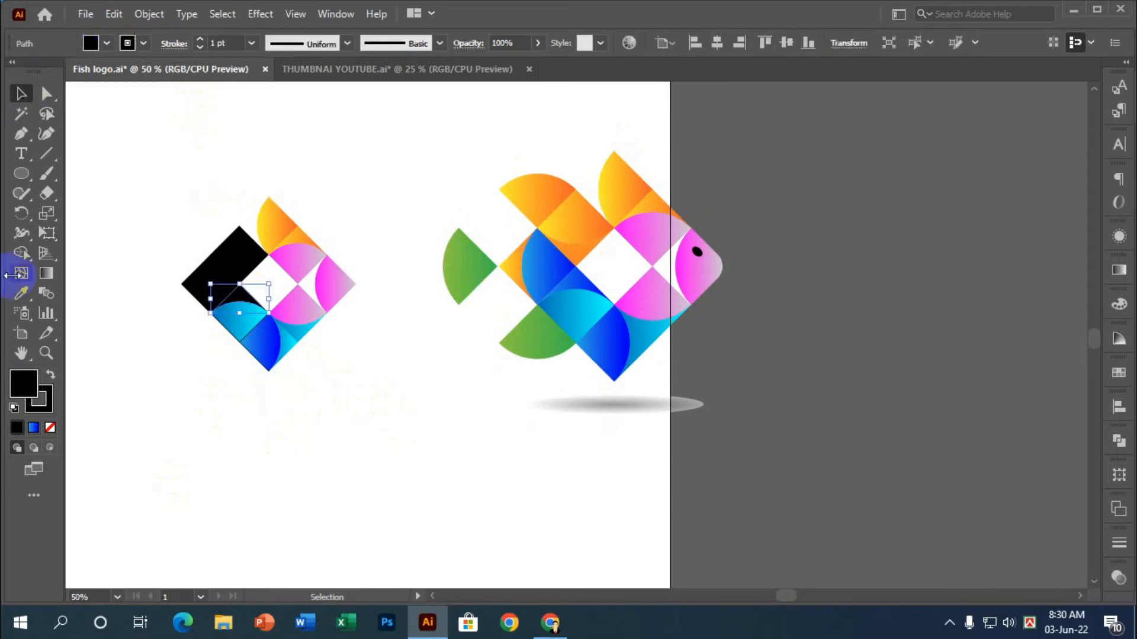
left_click(19, 295)
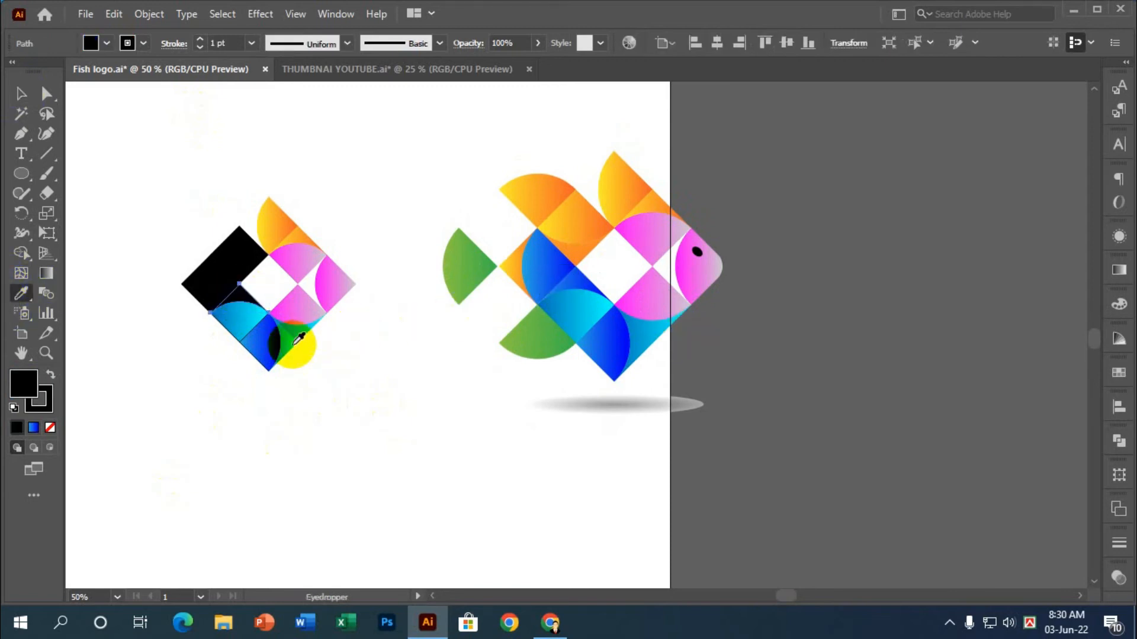
left_click(274, 336)
left_click(20, 90)
left_click(147, 128)
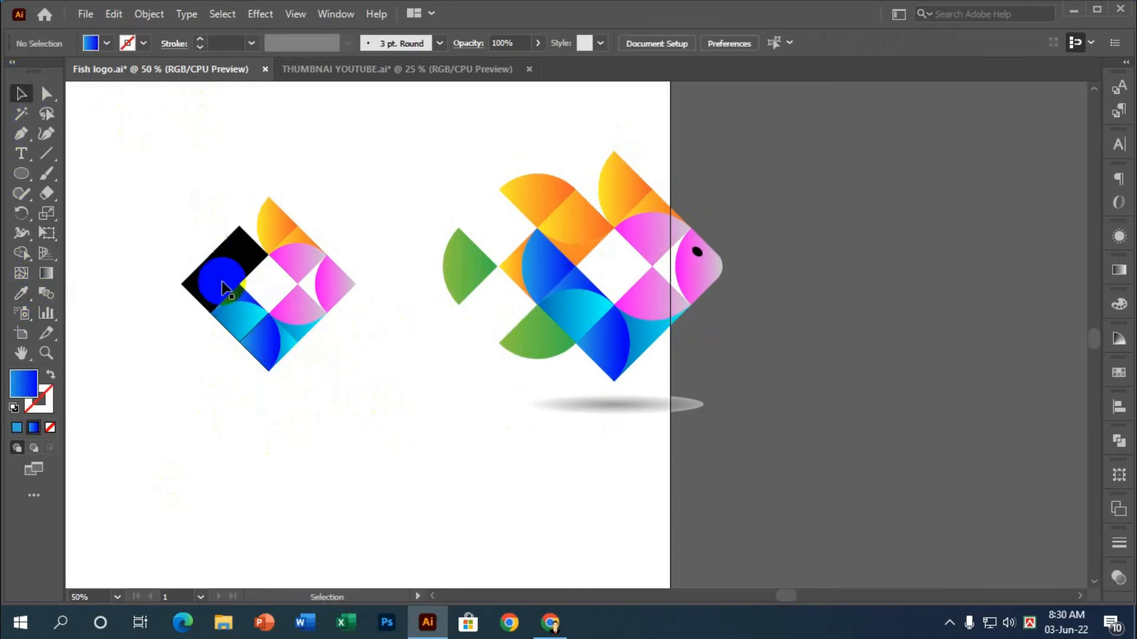
Fill the rounded piece near the diamond's left corner with the orange gradient sampled from the top piece
left_click(225, 283)
left_click(19, 292)
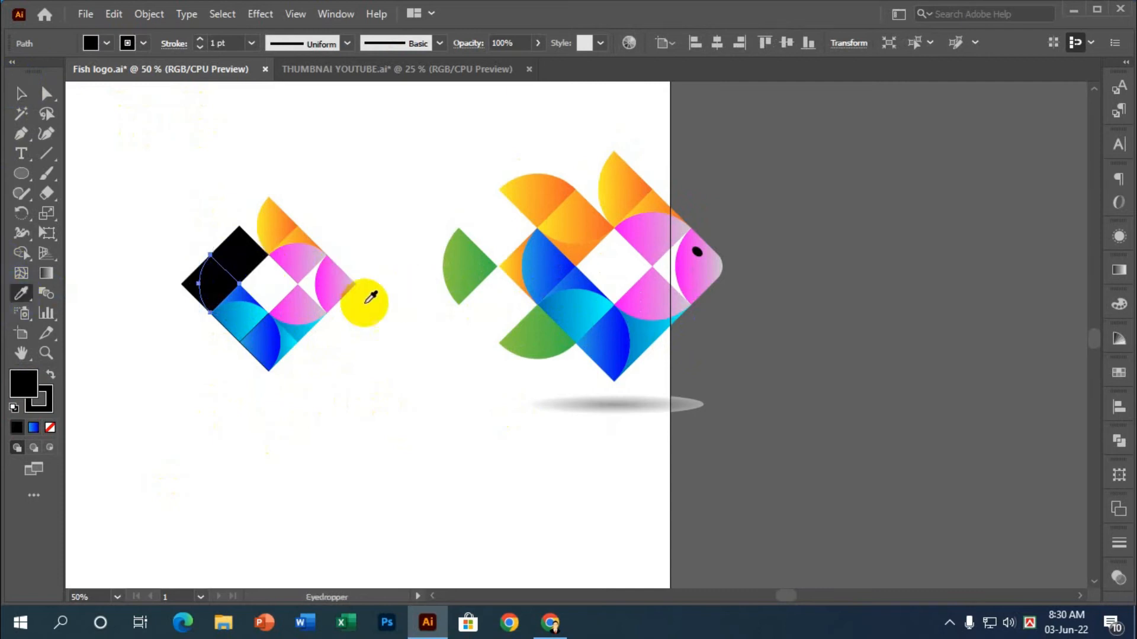
left_click(270, 230)
left_click(21, 93)
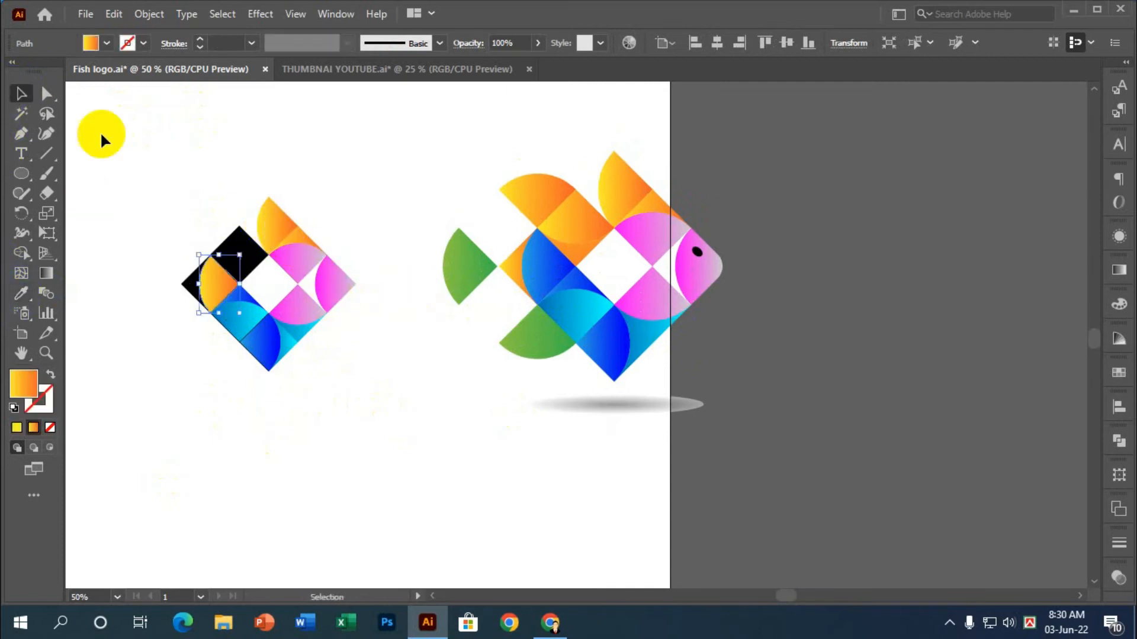
left_click(179, 287)
left_click(179, 283)
left_click(21, 294)
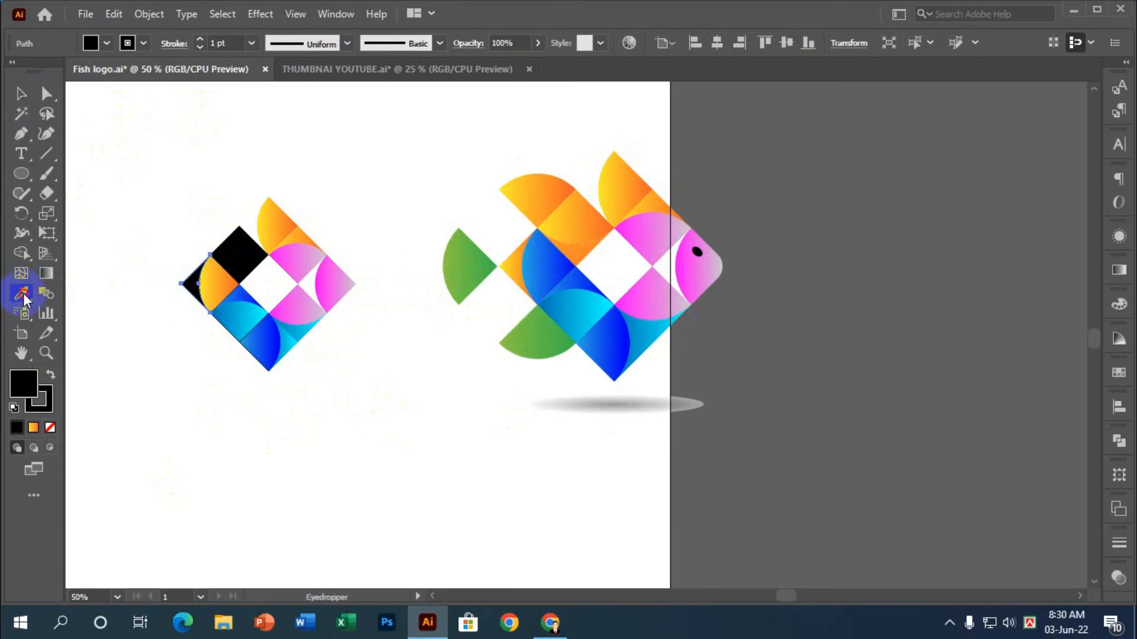
left_click(21, 93)
left_click(77, 124)
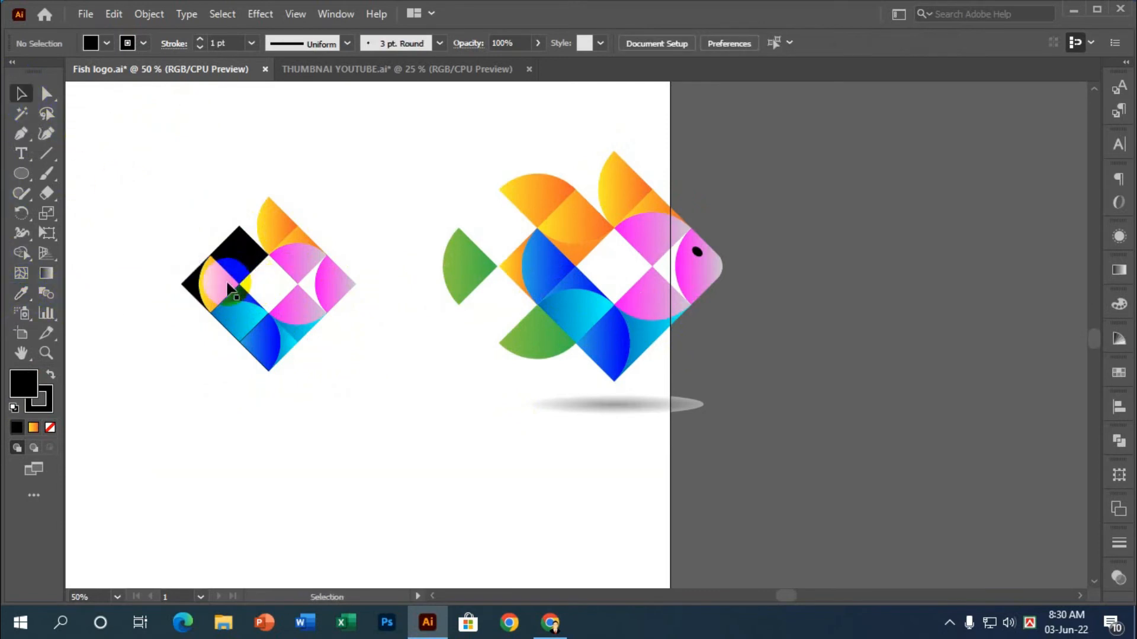
Refill the rounded orange piece near the diamond's left corner with the dark-blue gradient sampled from the bottom piece
left_click(215, 282)
left_click(21, 294)
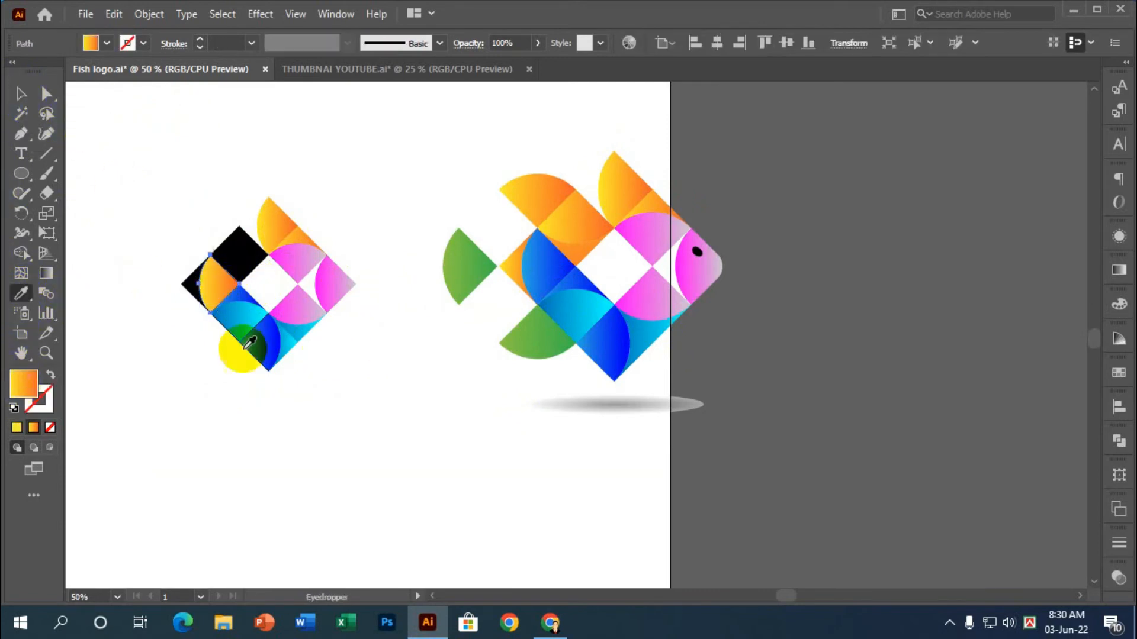
left_click(261, 343)
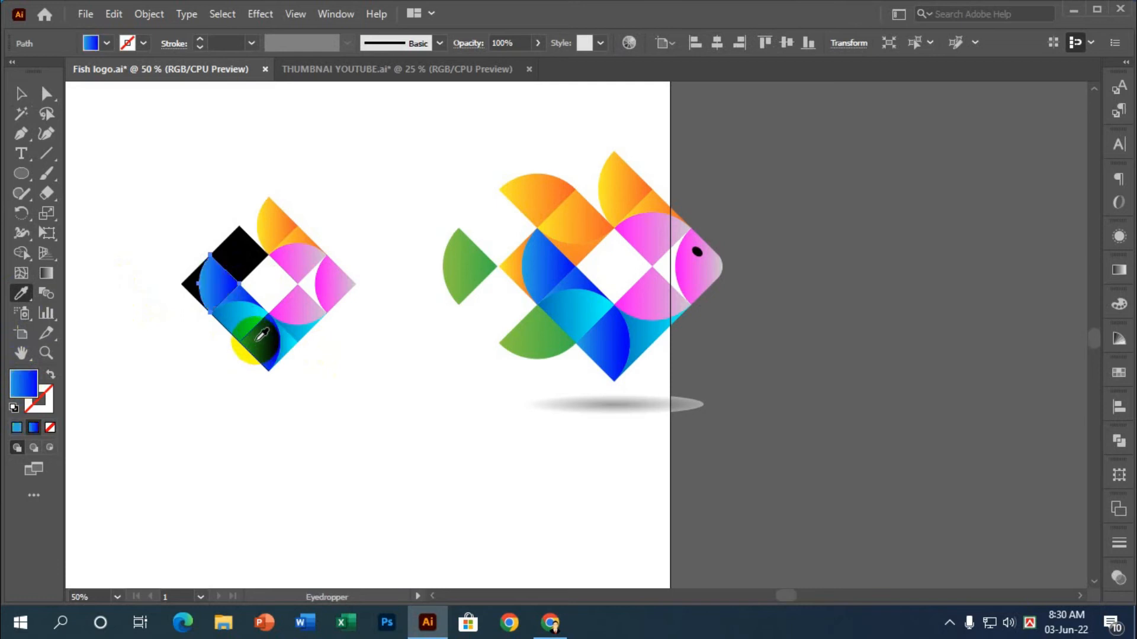
left_click(22, 93)
left_click(76, 114)
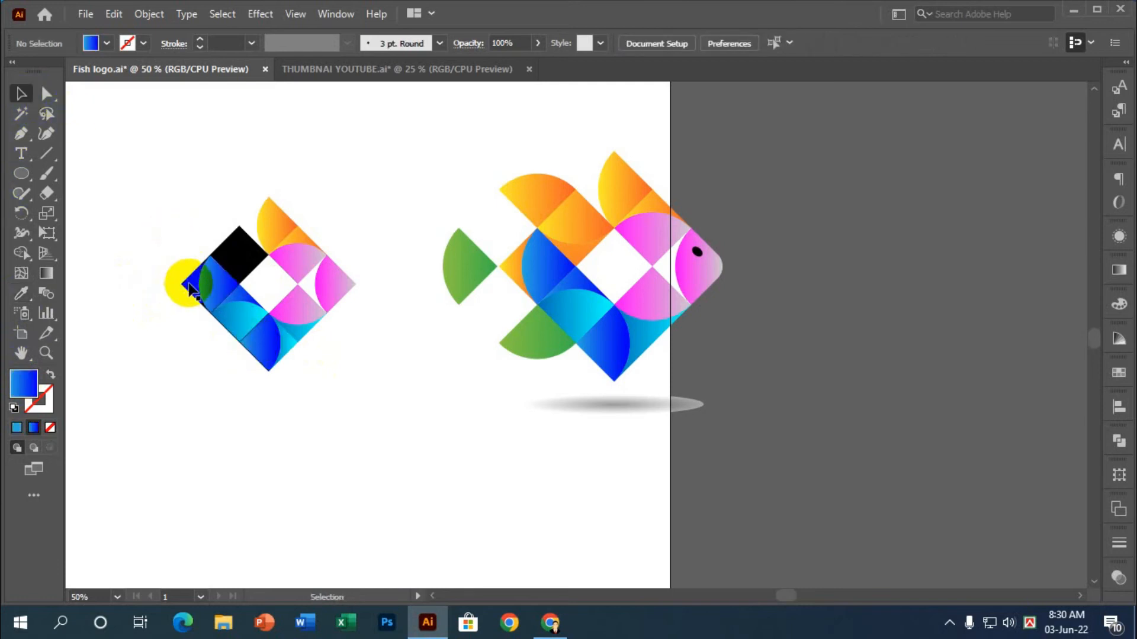
Fill the small piece at the diamond's left corner with the orange gradient sampled from the top fin
left_click(180, 286)
left_click(44, 294)
left_click(297, 223)
left_click(21, 93)
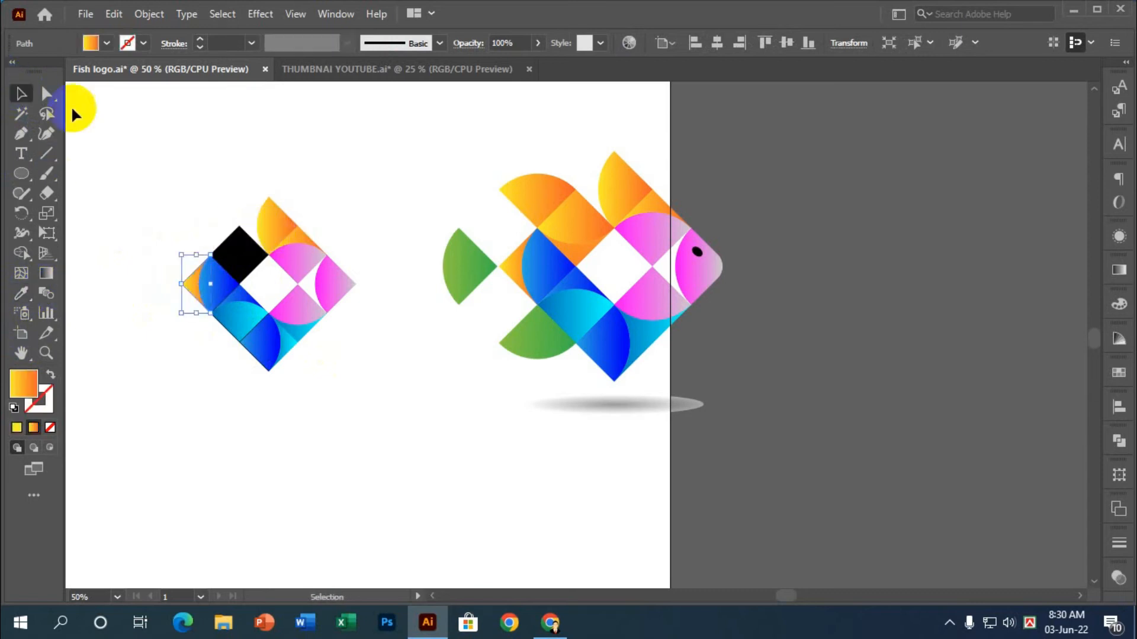
left_click(73, 110)
Fill the black rounded piece at the diamond's upper-left with the orange gradient sampled from the reference fish
left_click(236, 250)
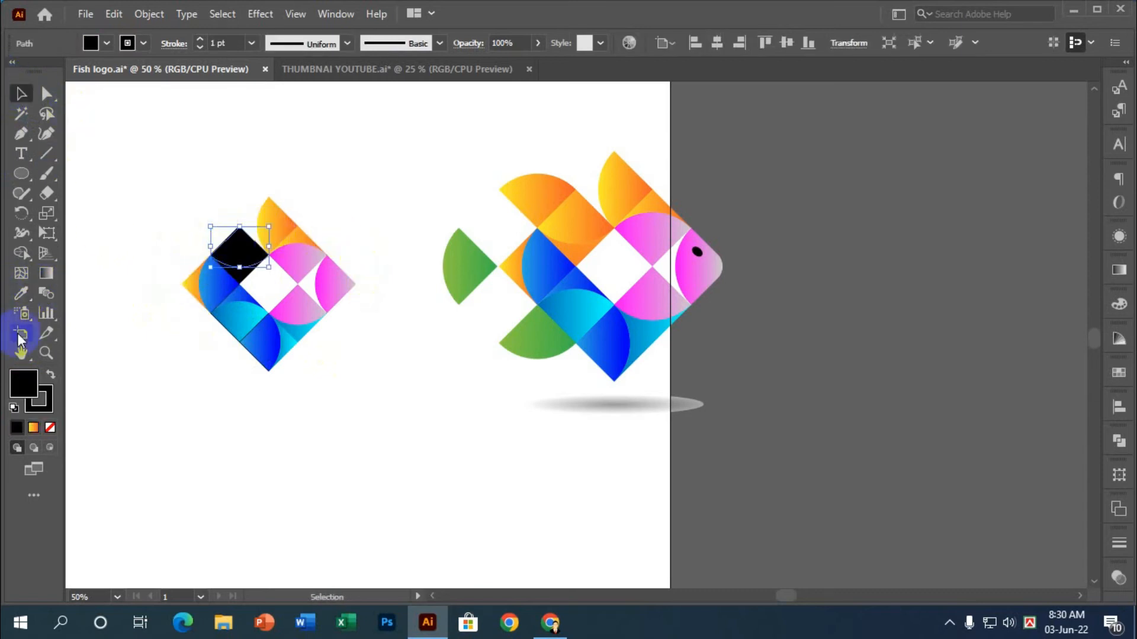
left_click(18, 296)
left_click(551, 216)
left_click(22, 93)
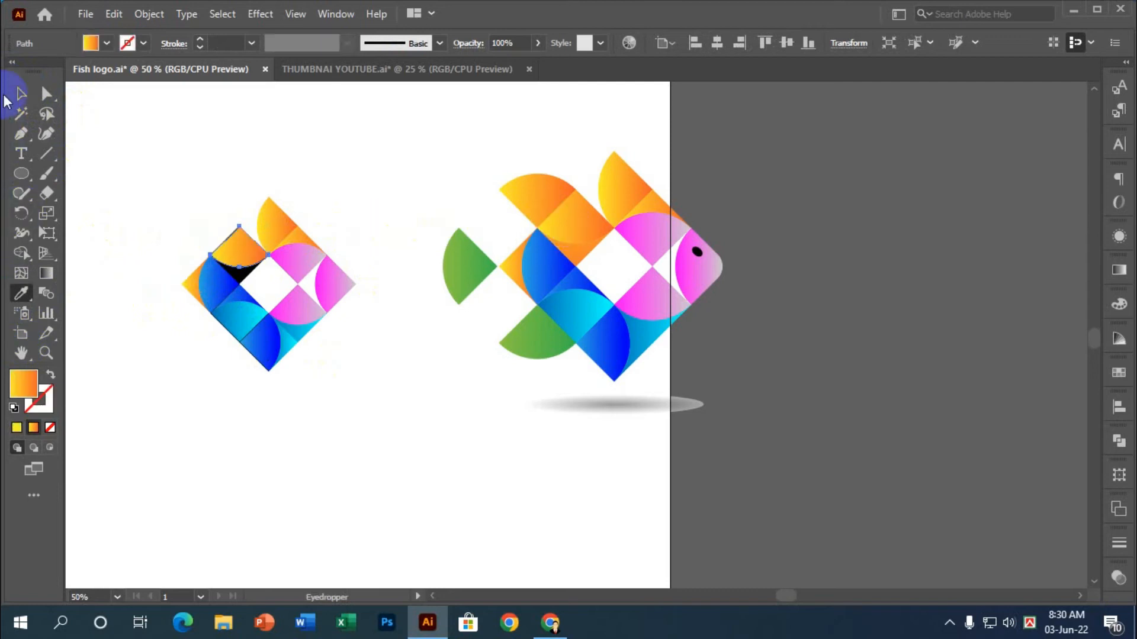
left_click(240, 388)
Merge the light-blue pieces along the diamond's lower-right edge into one shape with the Shape Builder
scroll(239, 387, "up", 1)
scroll(240, 388, "up", 2)
left_click_drag(339, 368, 334, 375)
left_click(21, 253)
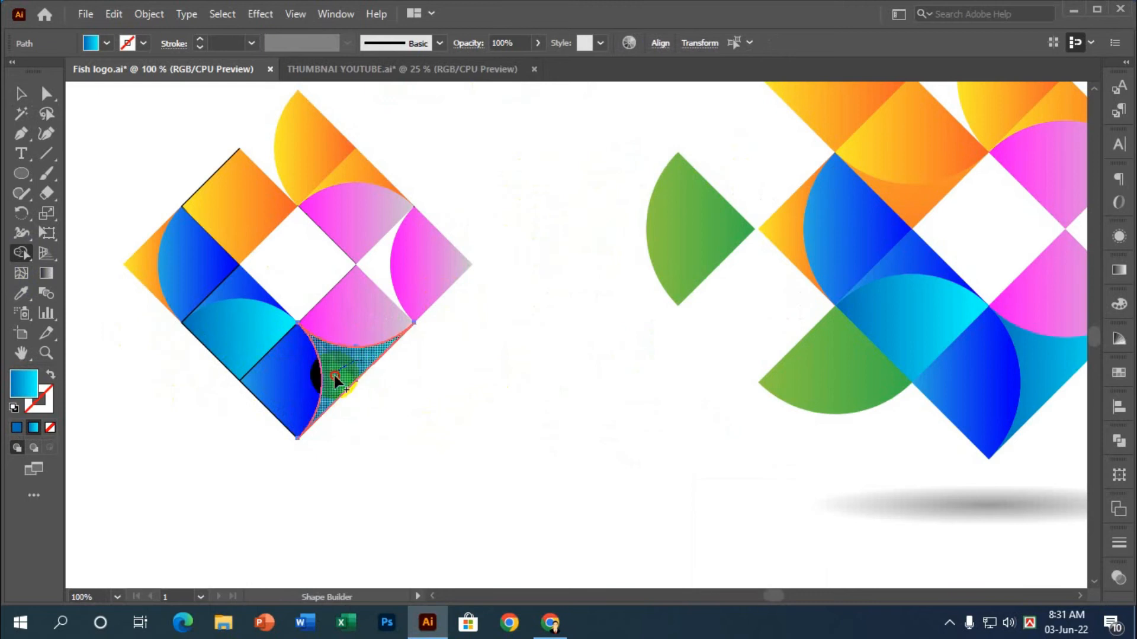
left_click(21, 95)
left_click(459, 439)
Draw a short diagonal line in the empty area above the diamond as a sample for selecting the leftover lines
scroll(310, 364, "down", 3)
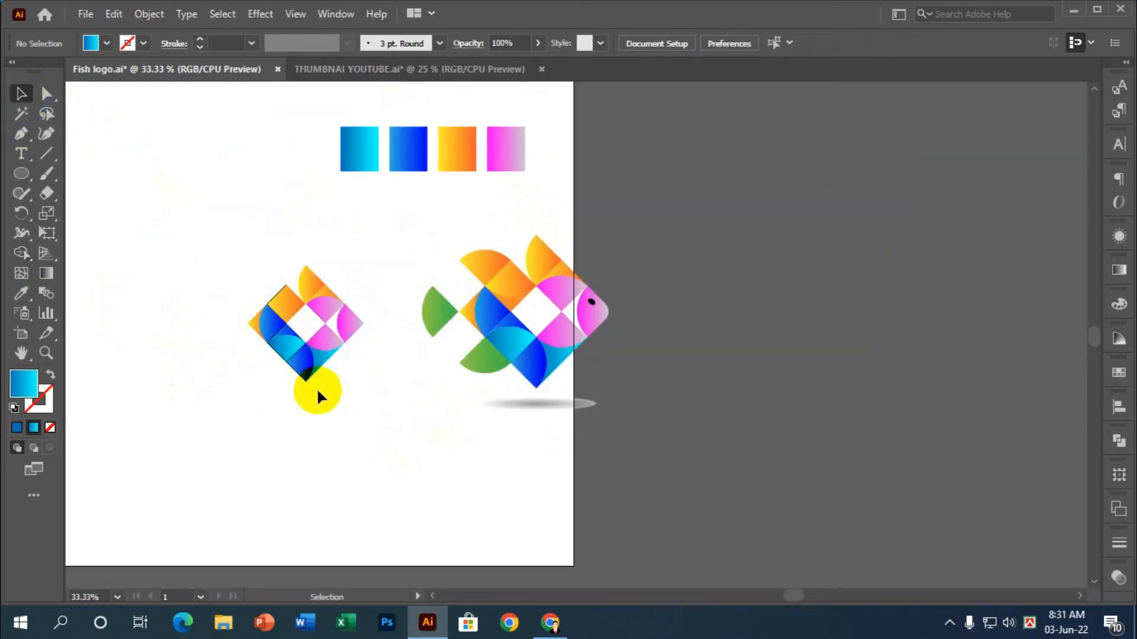
scroll(318, 394, "up", 3)
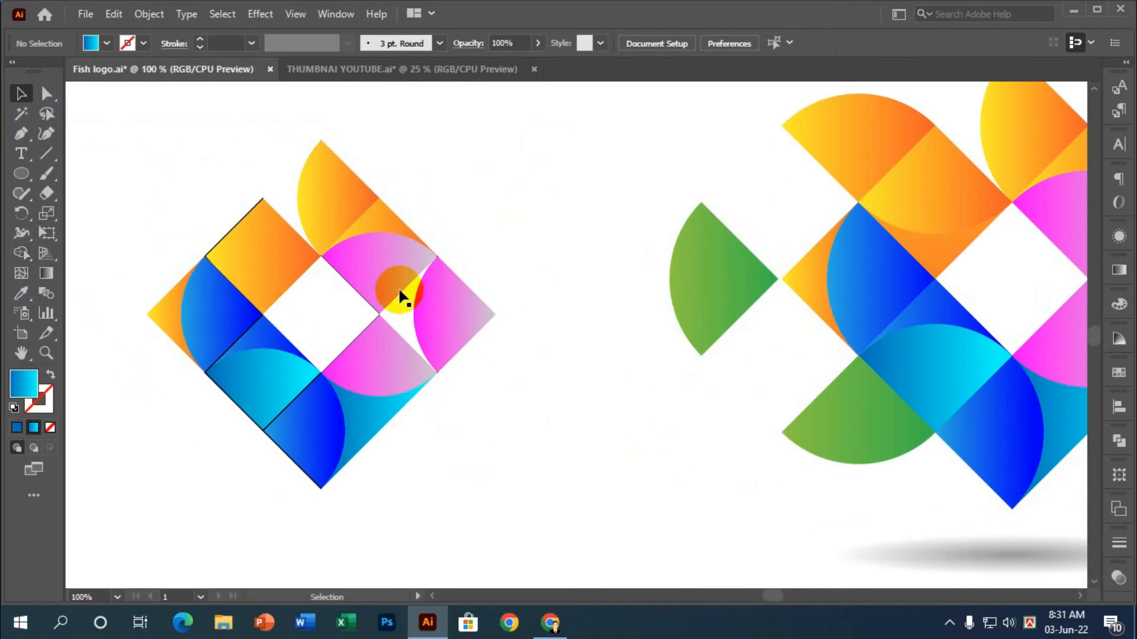
scroll(400, 293, "up", 2)
scroll(274, 448, "down", 2)
scroll(258, 436, "down", 1)
scroll(354, 389, "up", 1)
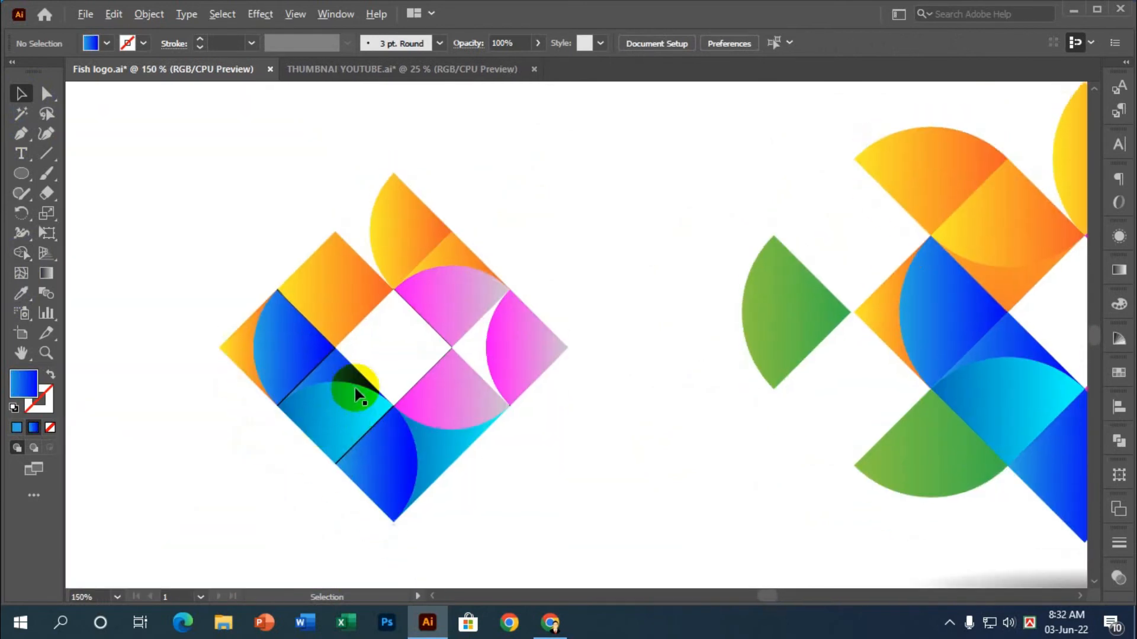
scroll(354, 389, "up", 1)
left_click(45, 155)
left_click_drag(129, 209, 202, 152)
Select the leftover black lines in the diamond together with the sample lines using the Magic Wand and delete them
key("y")
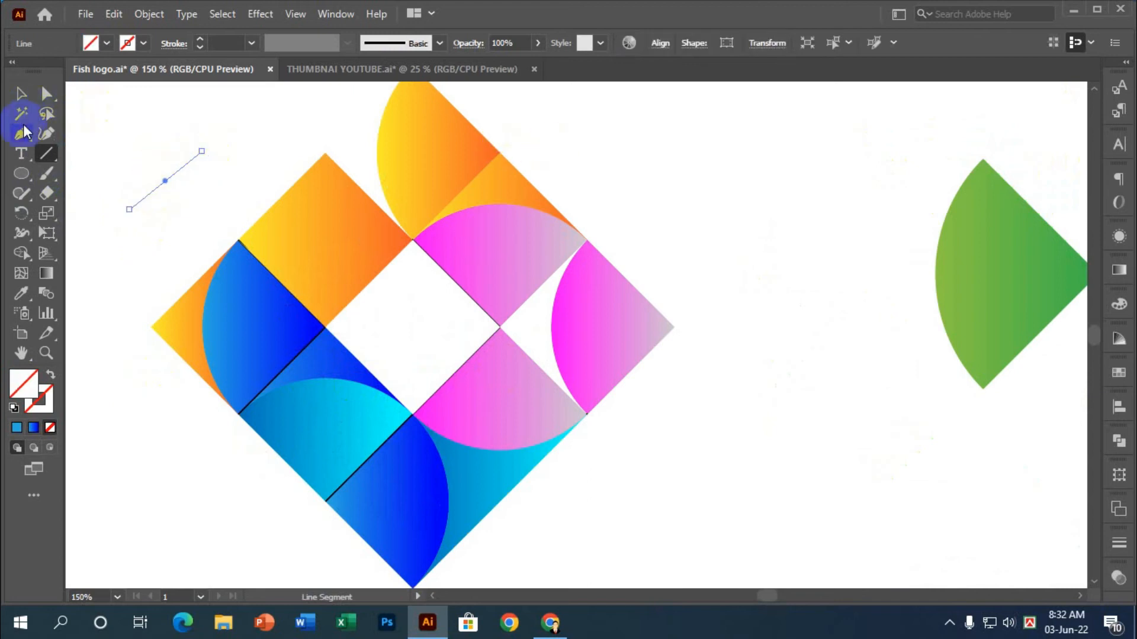
left_click(177, 168)
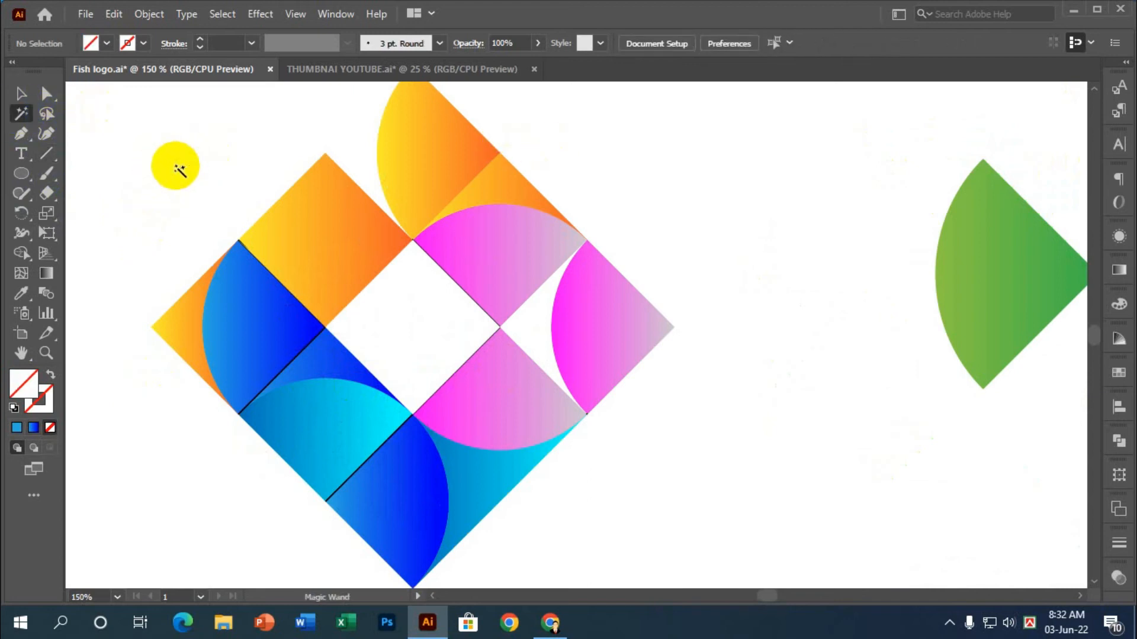
left_click(172, 170)
left_click(197, 153, "shift")
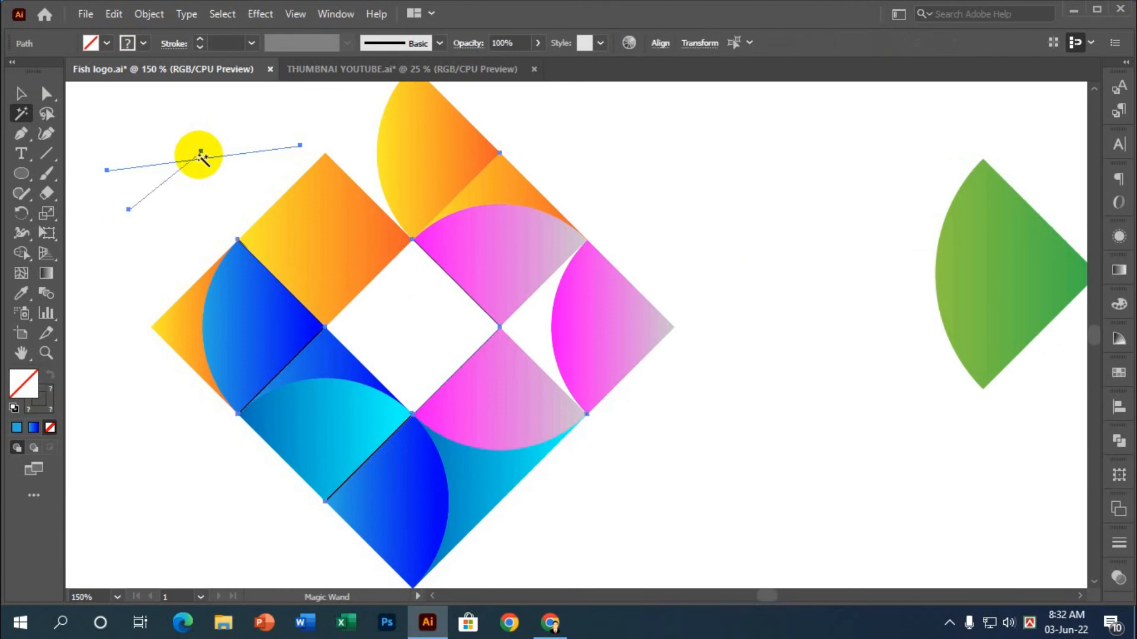
left_click(199, 156)
key("v")
key("ctrl+minus")
key("ctrl+minus")
key("ctrl+minus")
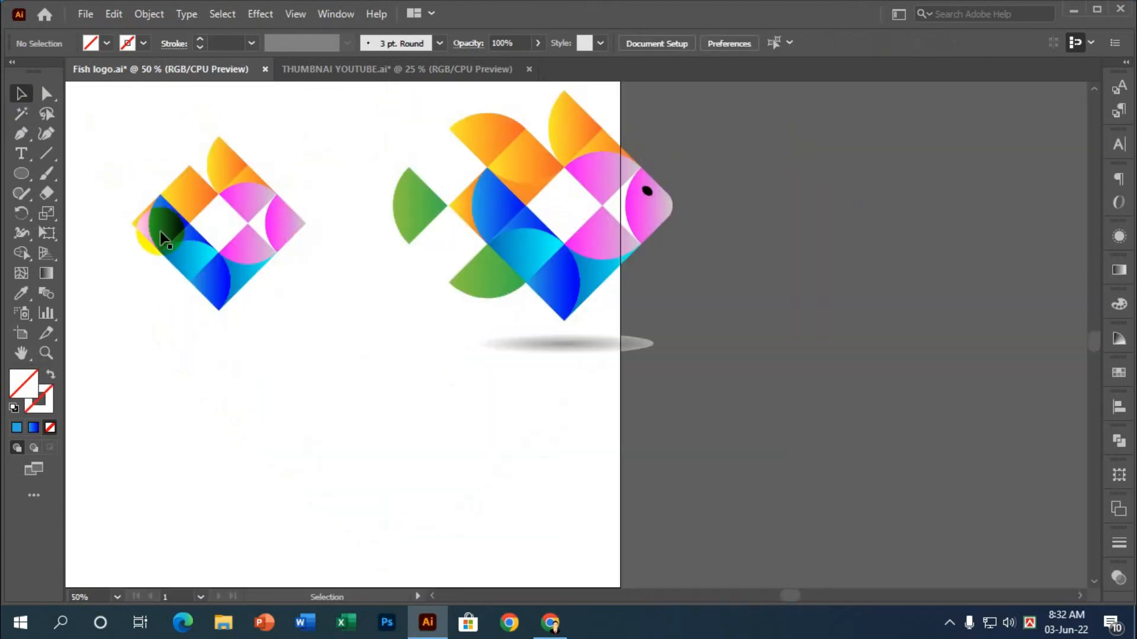
Duplicate the pink head piece and place the copy as a tail with its tip at the diamond's left corner
scroll(135, 276, "up", 1)
scroll(127, 247, "up", 2)
scroll(126, 247, "down", 1)
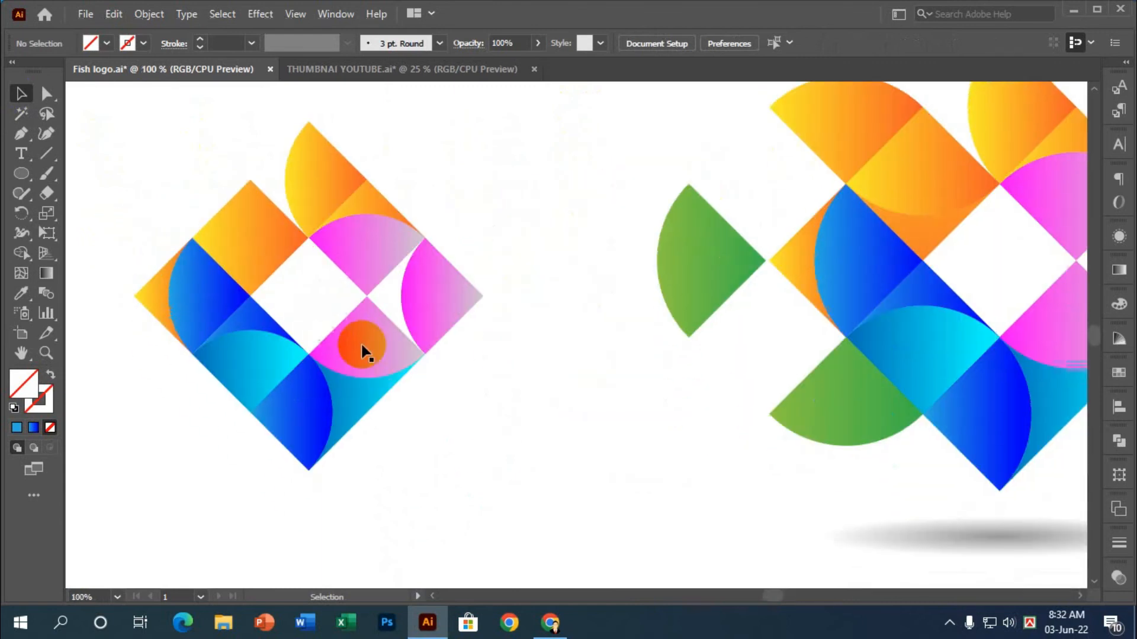
scroll(347, 365, "down", 2)
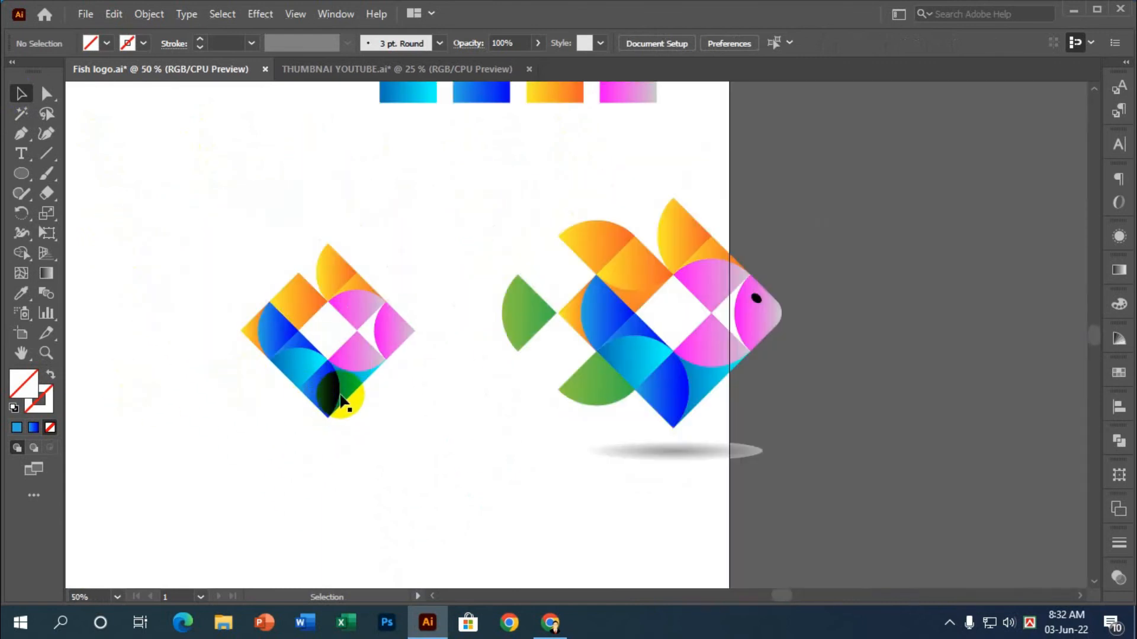
scroll(308, 406, "up", 3)
key("ctrl+plus")
left_click(455, 373)
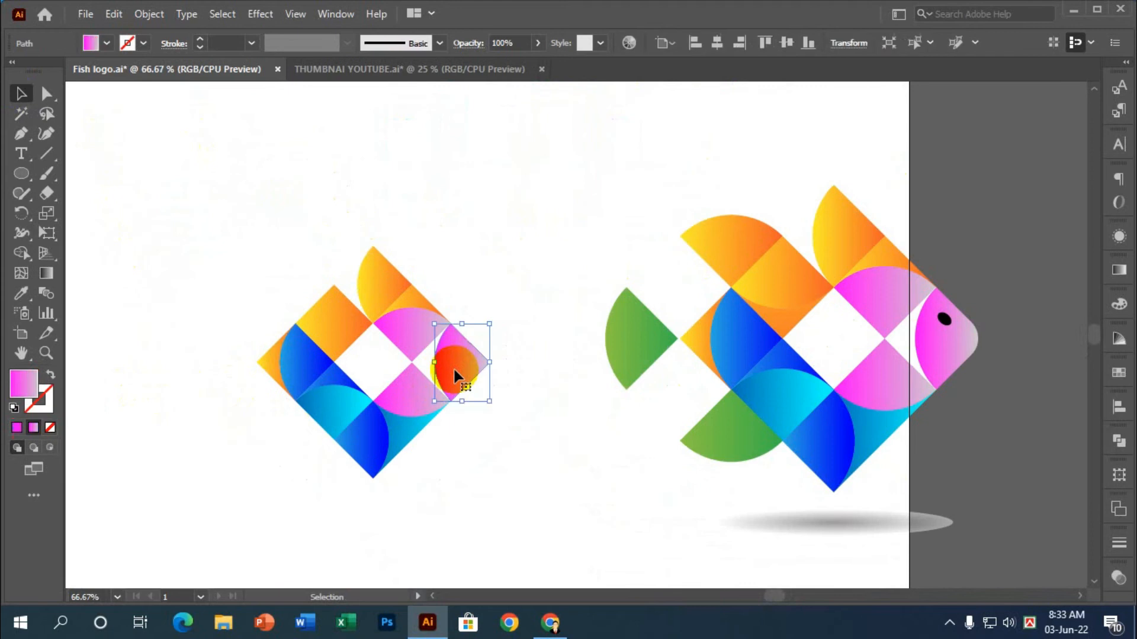
left_click_drag(453, 365, 221, 367)
Fill the copied tail with the green gradient sampled from the reference fish's tail
left_click(21, 292)
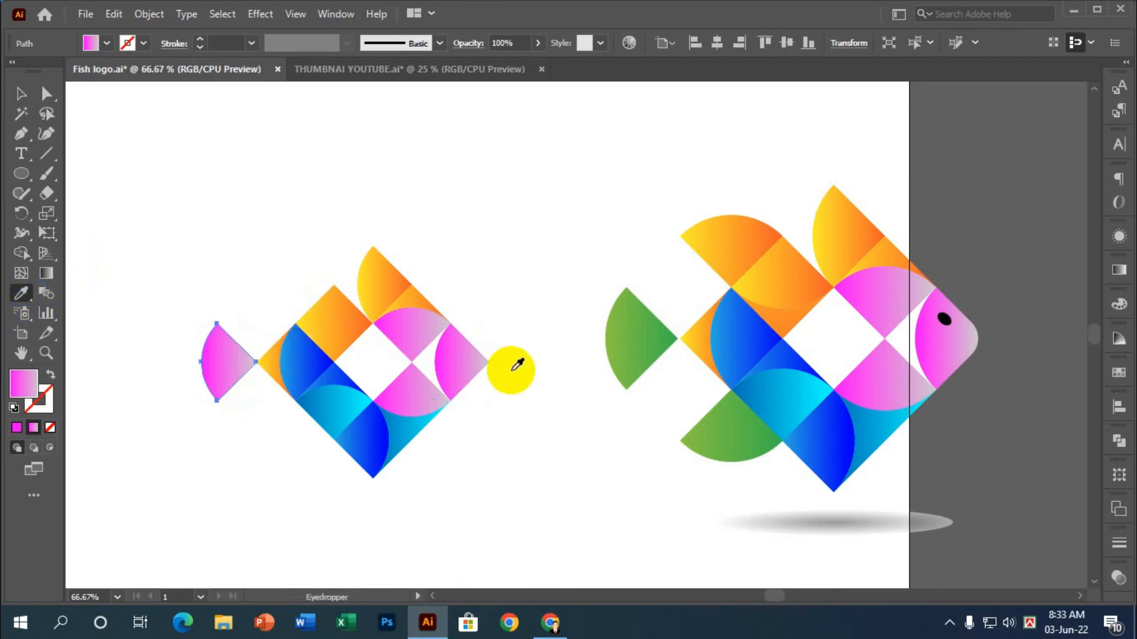
left_click(622, 329)
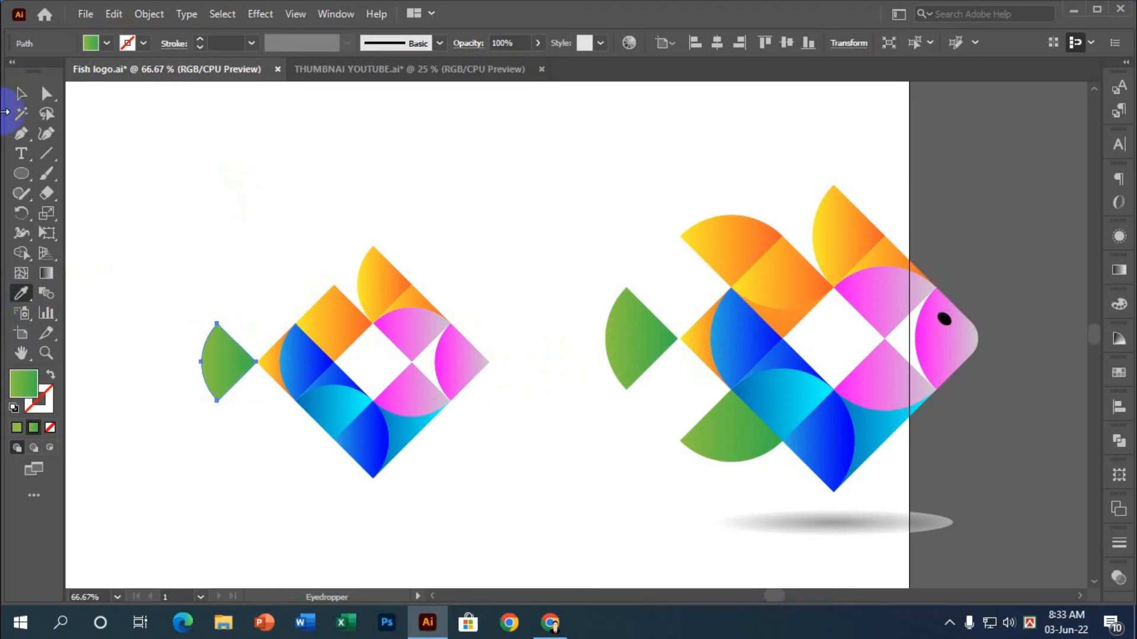
left_click(20, 95)
left_click(197, 169)
Duplicate the light-blue rounded piece and place the copy as a fin against the orange square's upper-left edge
scroll(208, 175, "down", 2)
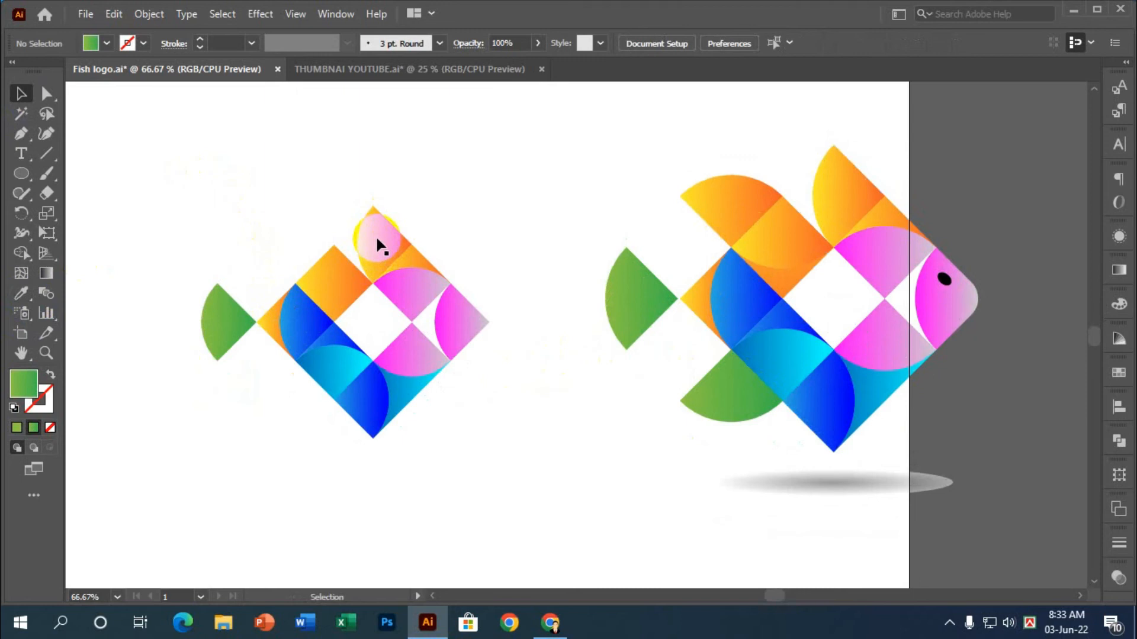
left_click(338, 368)
left_click_drag(338, 367, 301, 251)
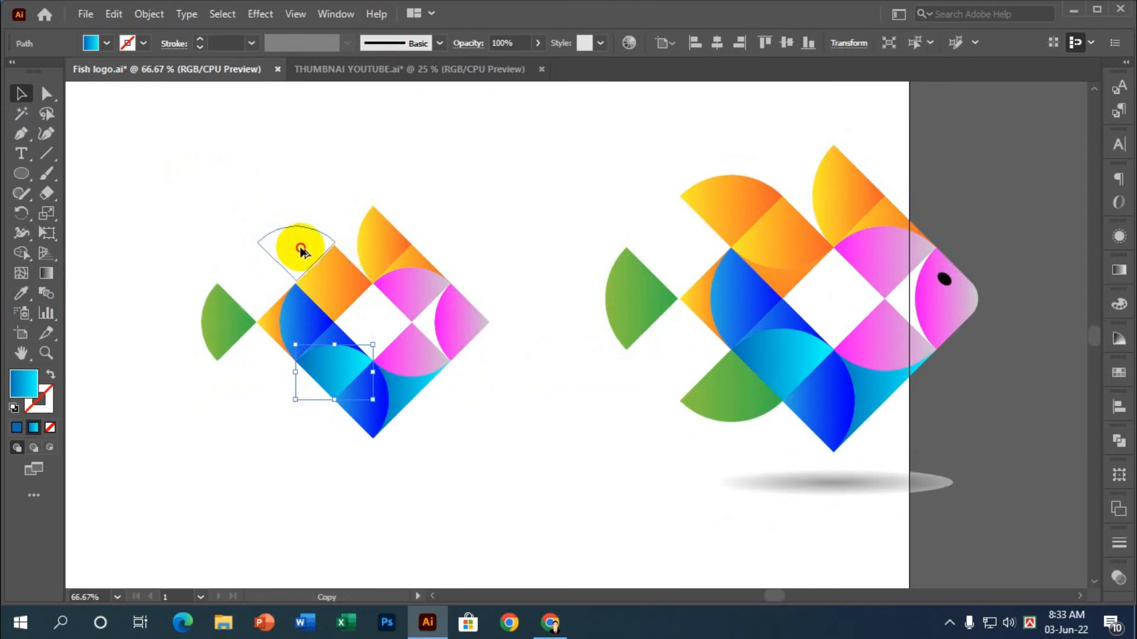
left_click_drag(303, 255, 303, 255)
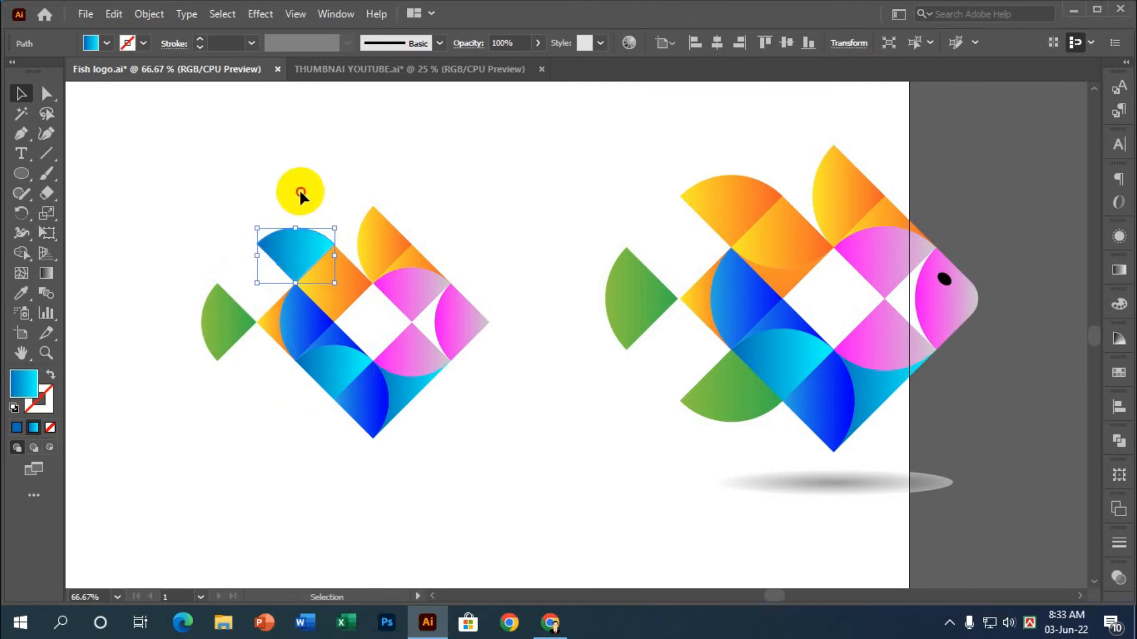
left_click(301, 176)
Close the gap between the light-blue upper fin and the orange square by moving the fin flush against its edge
scroll(300, 177, "down", 3)
scroll(331, 168, "up", 5)
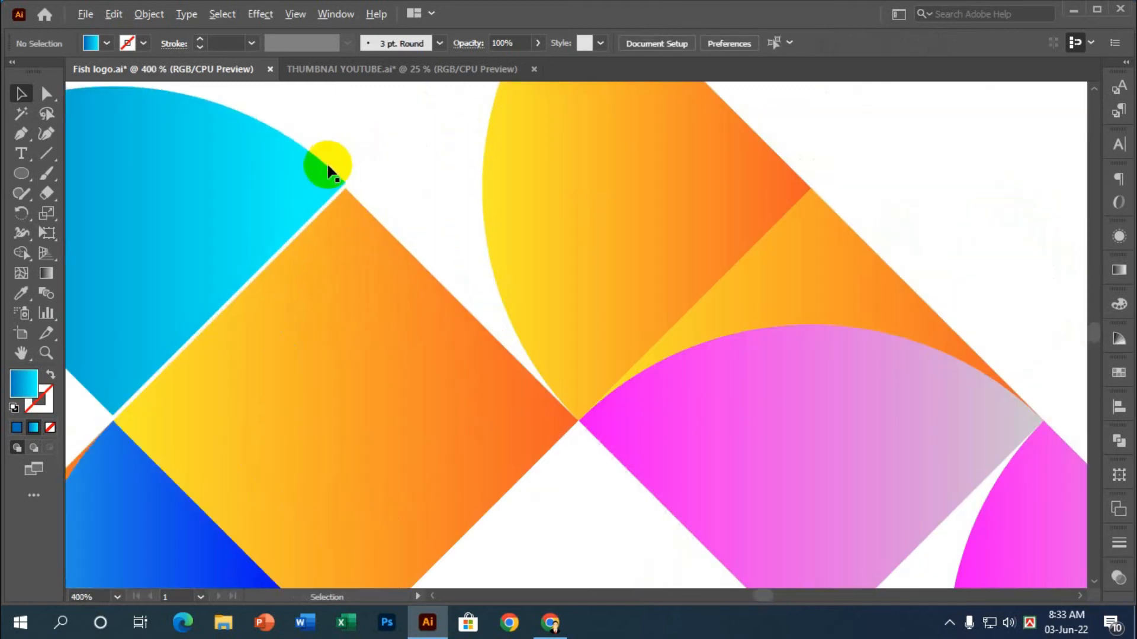
scroll(294, 228, "up", 1)
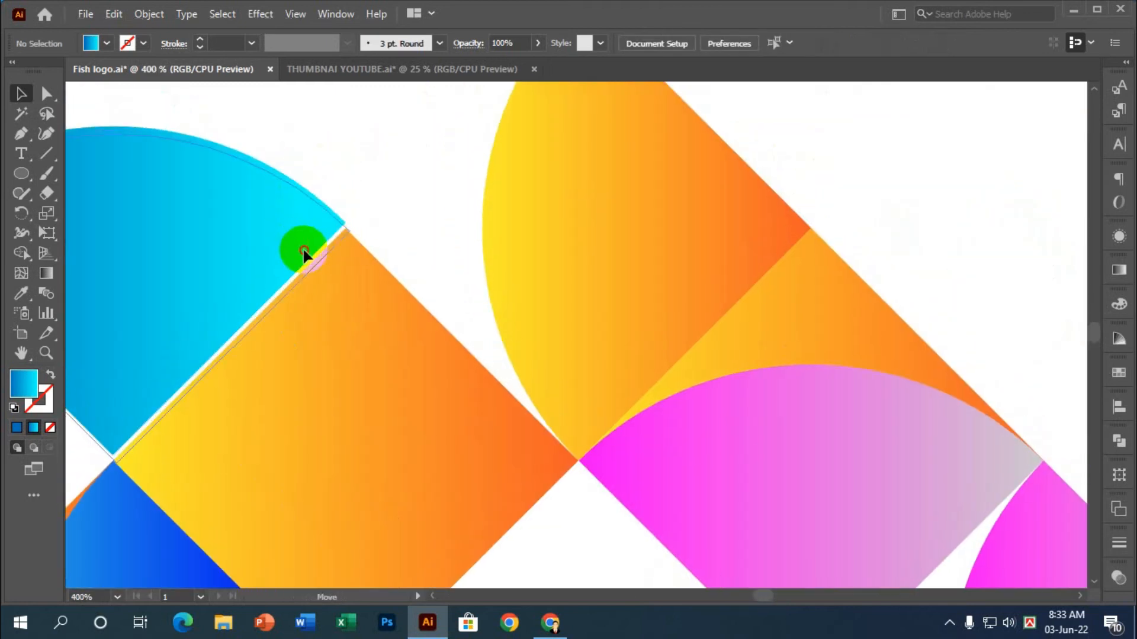
scroll(300, 247, "down", 5)
scroll(384, 283, "down", 2)
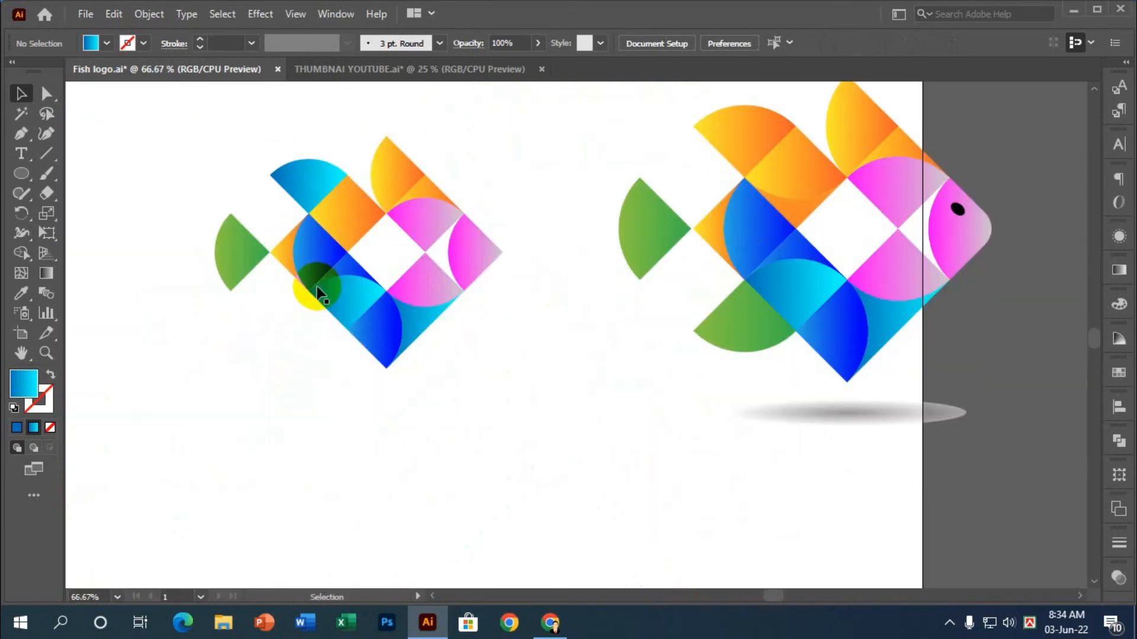
Duplicate the orange rounded piece and place the copy as a lower fin against the diamond's lower-left edge
scroll(347, 355, "up", 2)
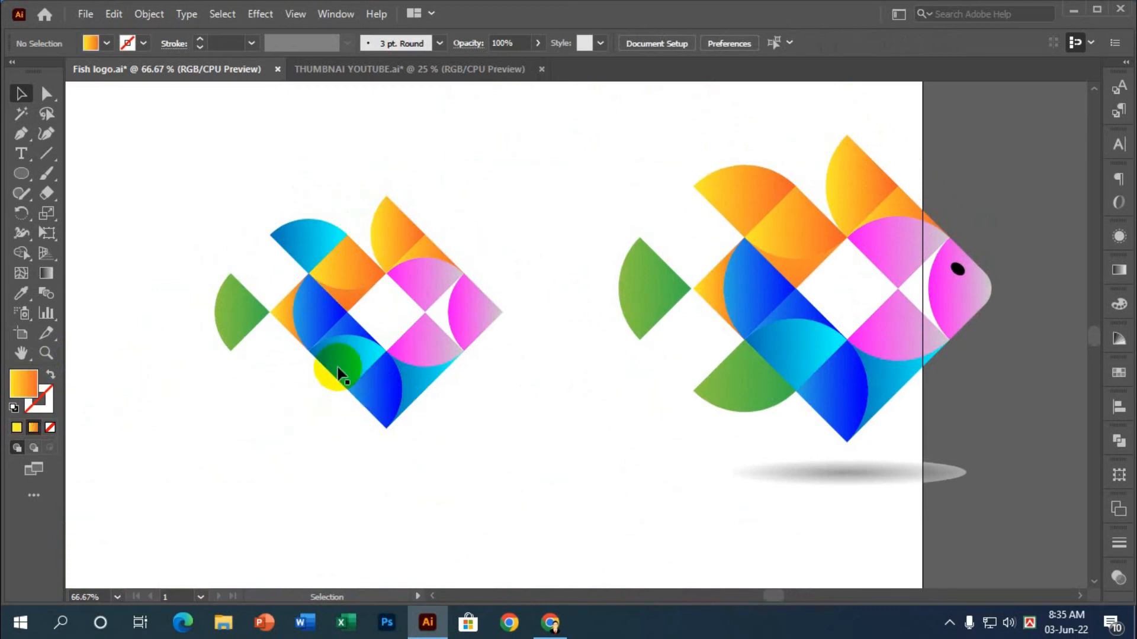
left_click(352, 269)
left_click_drag(352, 272, 318, 389)
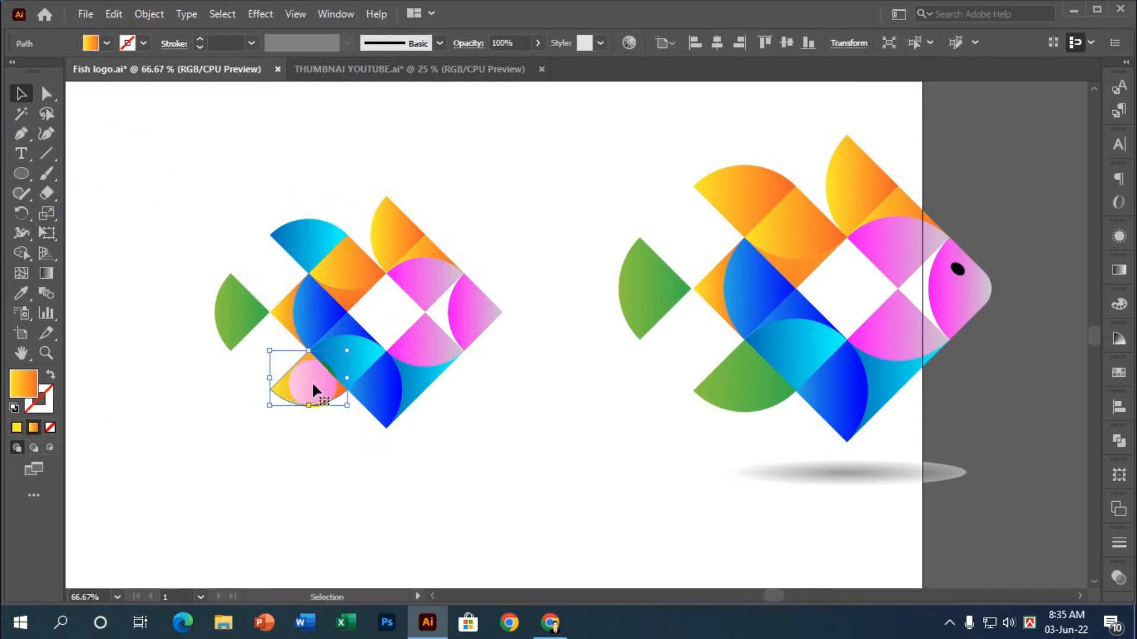
left_click(344, 417)
scroll(344, 417, "up", 1)
scroll(349, 379, "up", 3)
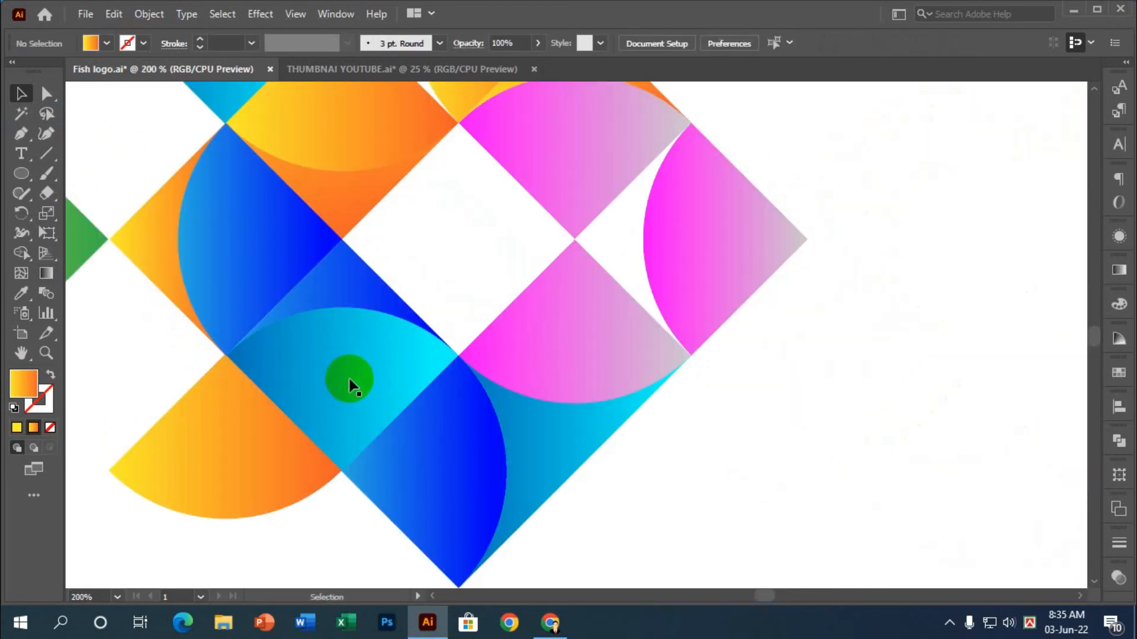
scroll(349, 379, "down", 2)
scroll(349, 384, "down", 1)
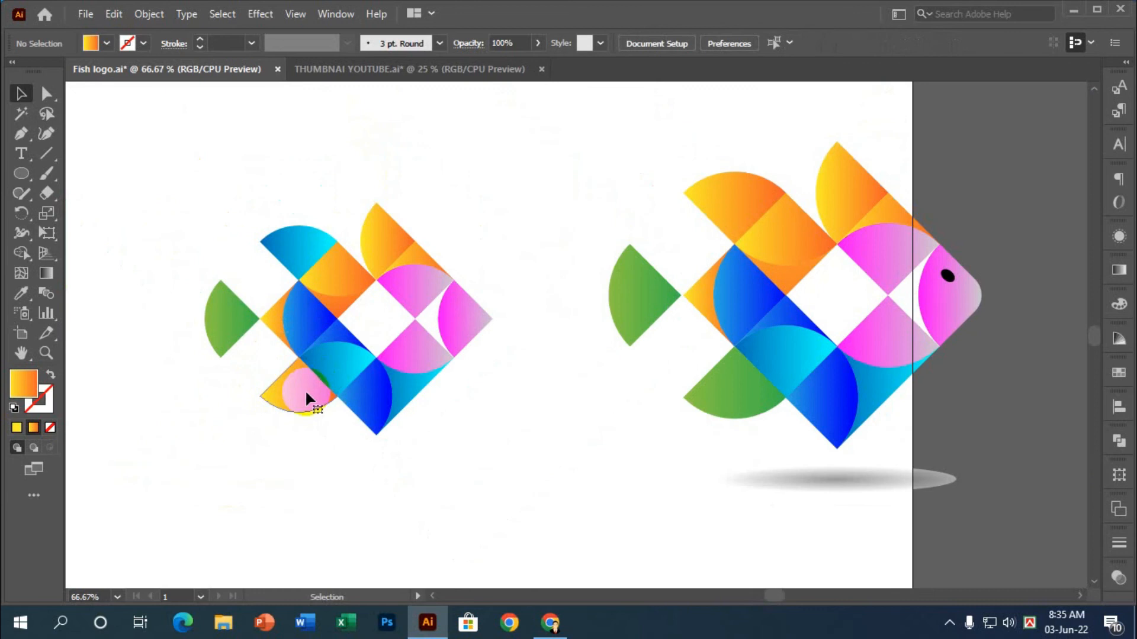
Fill the lower fin with the green gradient sampled from the tail
left_click(304, 389)
left_click(29, 295)
left_click(224, 315)
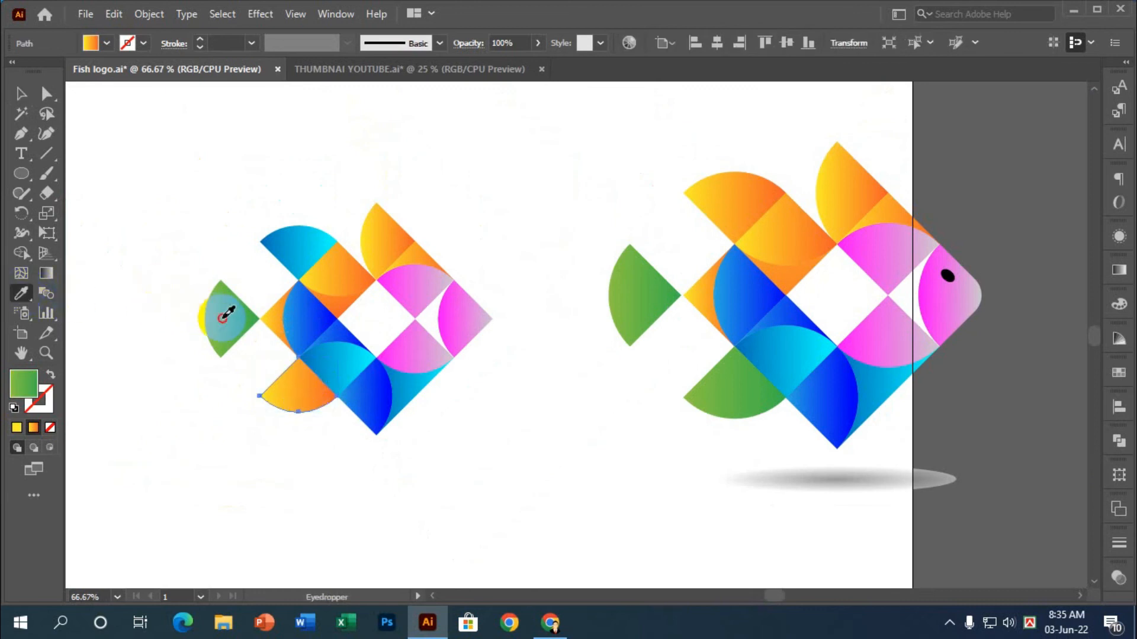
left_click(21, 93)
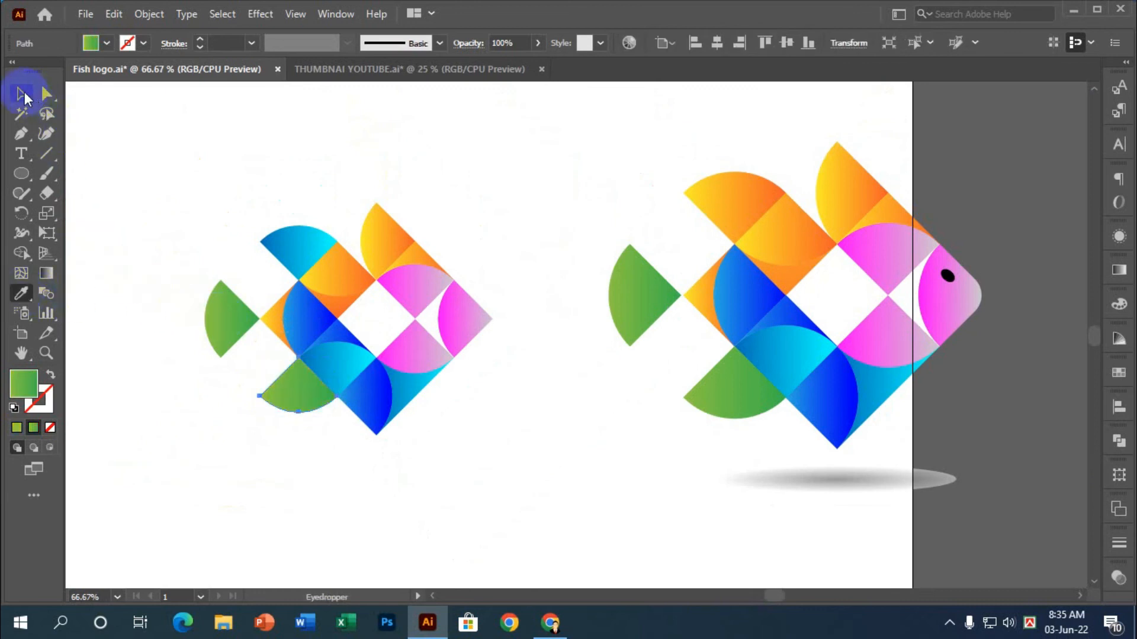
left_click(146, 156)
Fill the light-blue upper fin with the orange gradient sampled from the adjoining orange piece
left_click(292, 239)
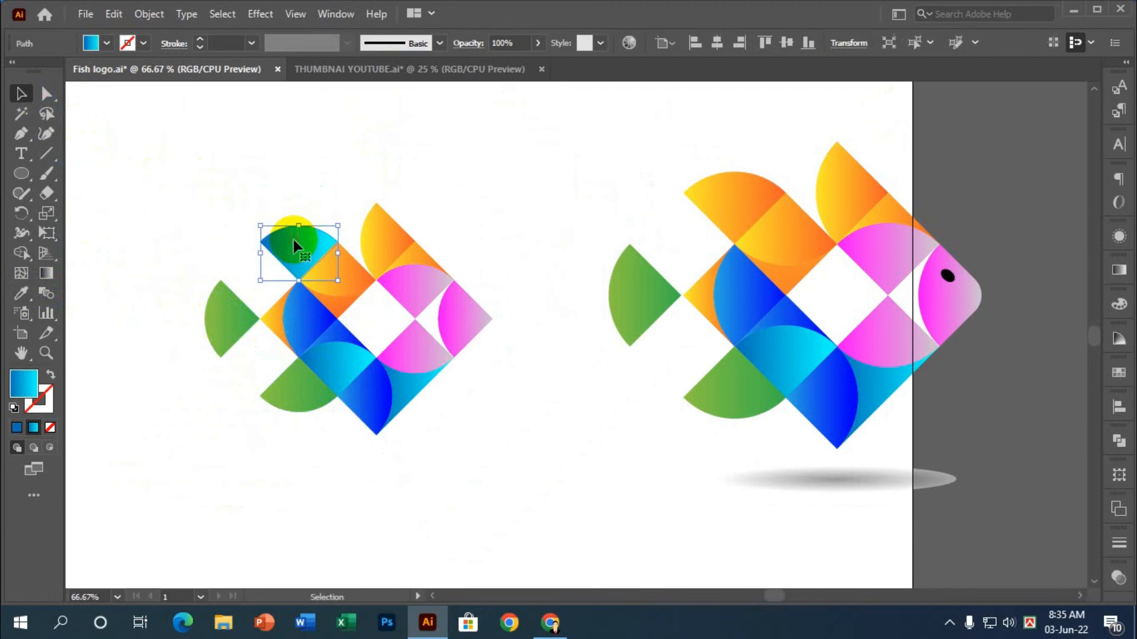
left_click(21, 295)
left_click(290, 394)
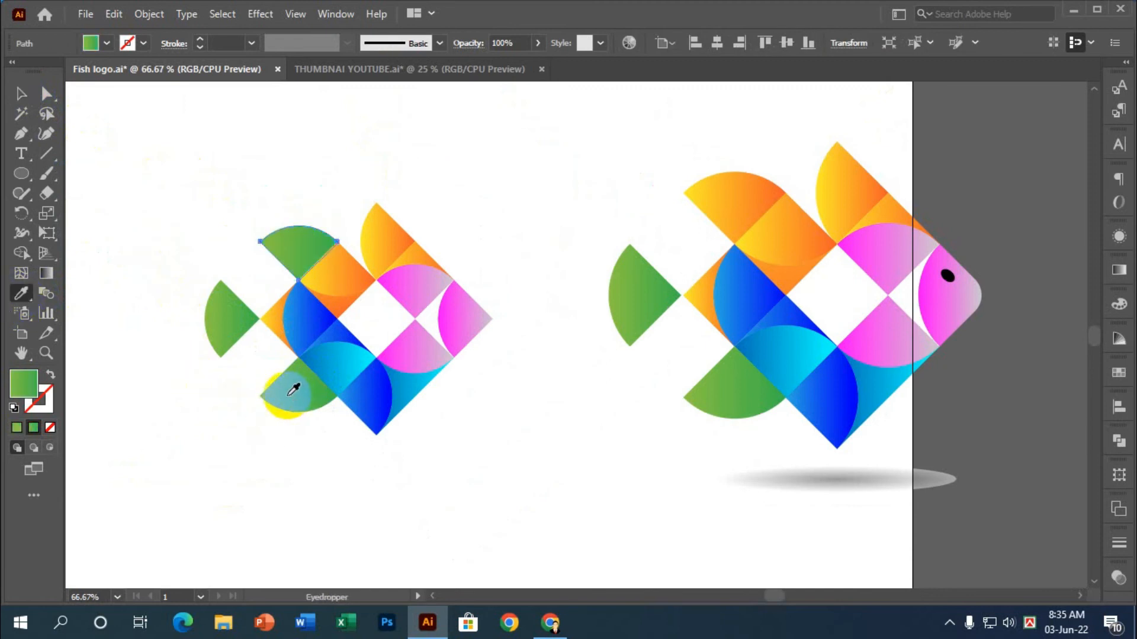
left_click(334, 264)
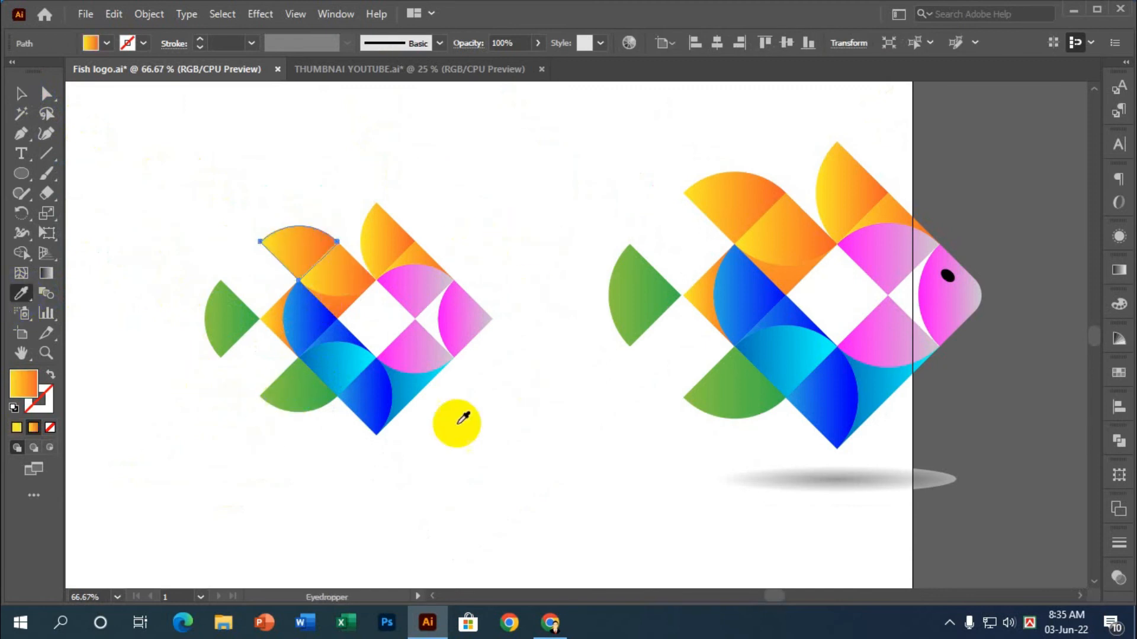
left_click(21, 93)
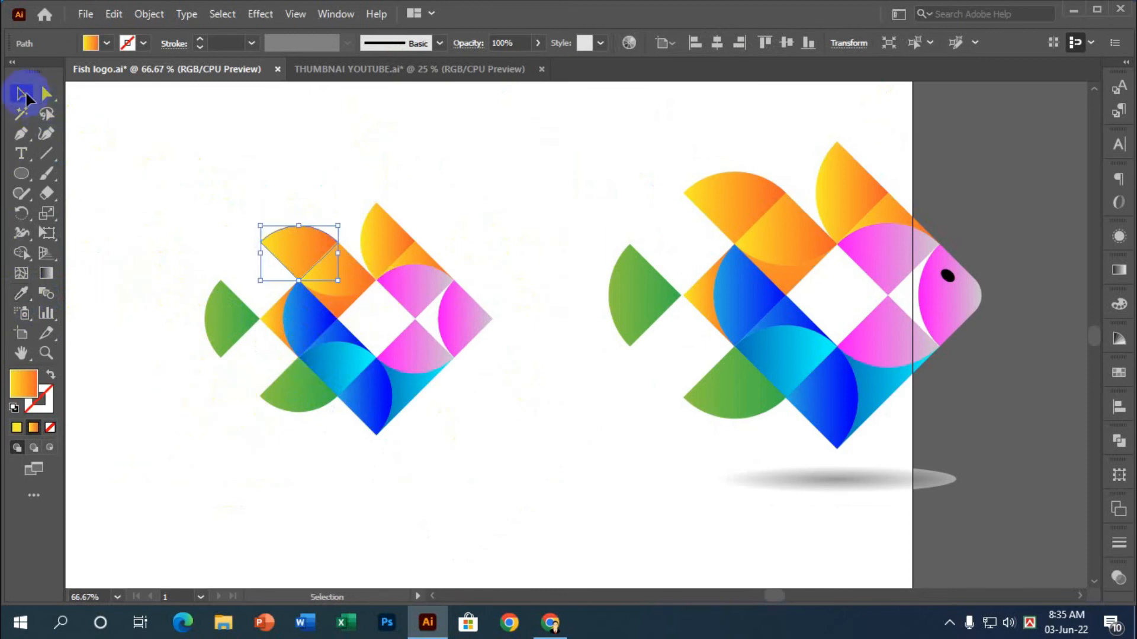
Draw a small horizontal ellipse for the fish's eye in the blank area above the tail
left_click(416, 321)
scroll(294, 371, "down", 3)
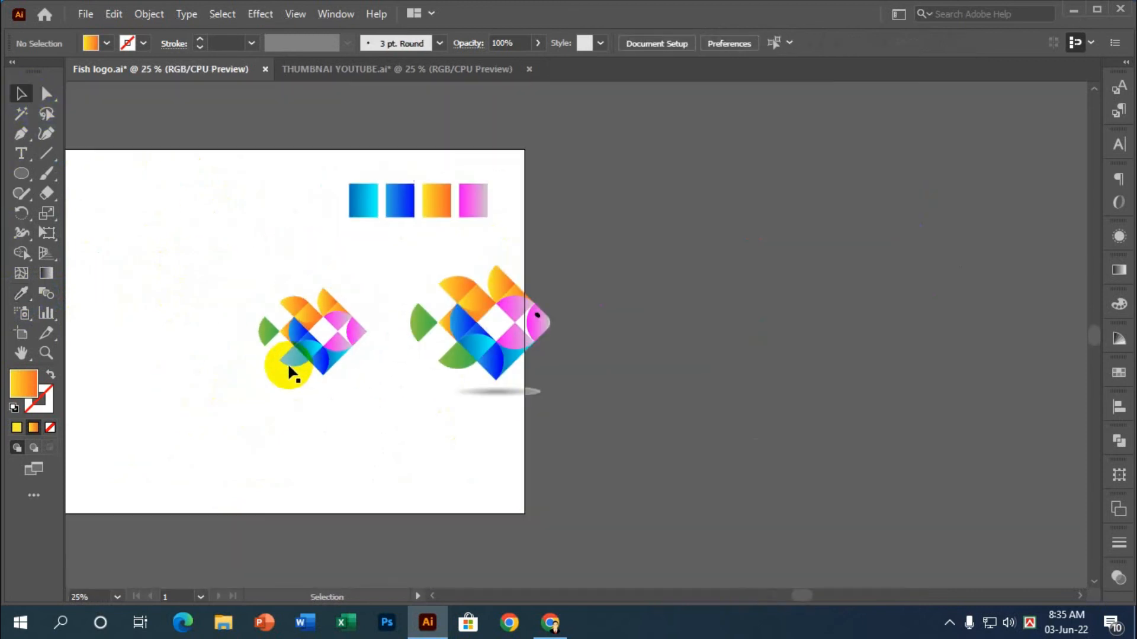
scroll(335, 362, "up", 2)
scroll(355, 343, "up", 1)
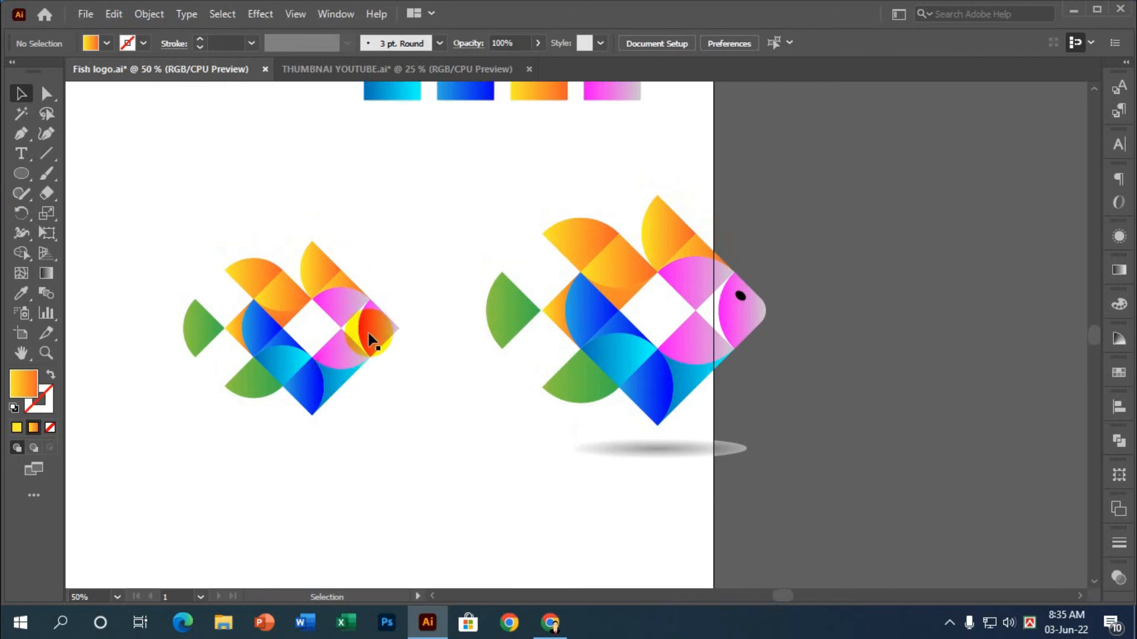
left_click_drag(16, 175, 63, 212)
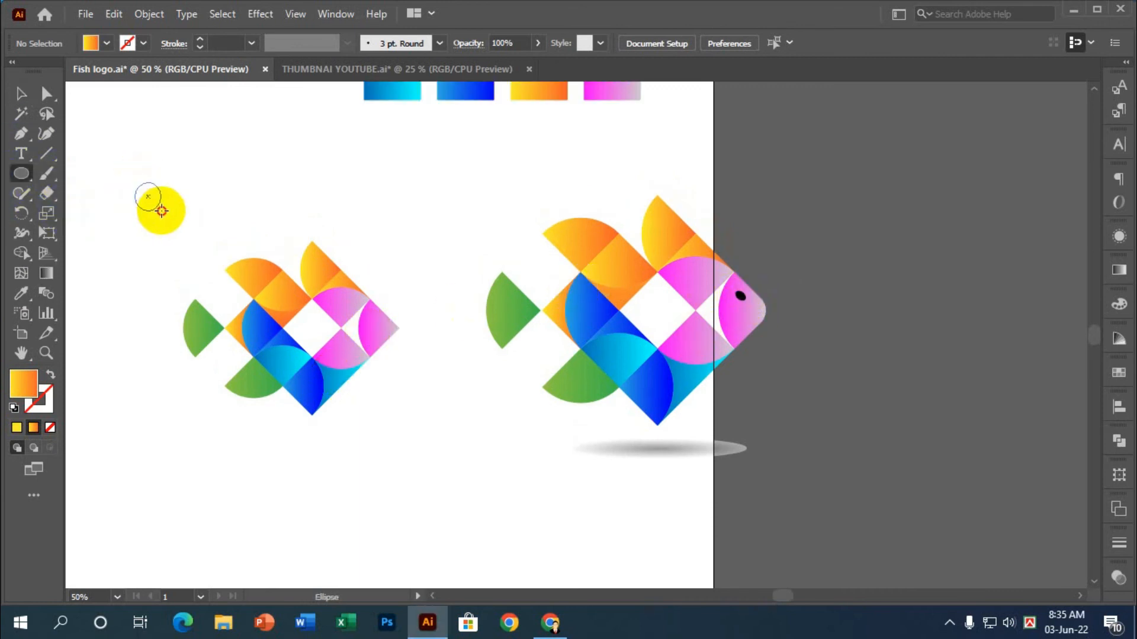
left_click_drag(158, 197, 160, 198)
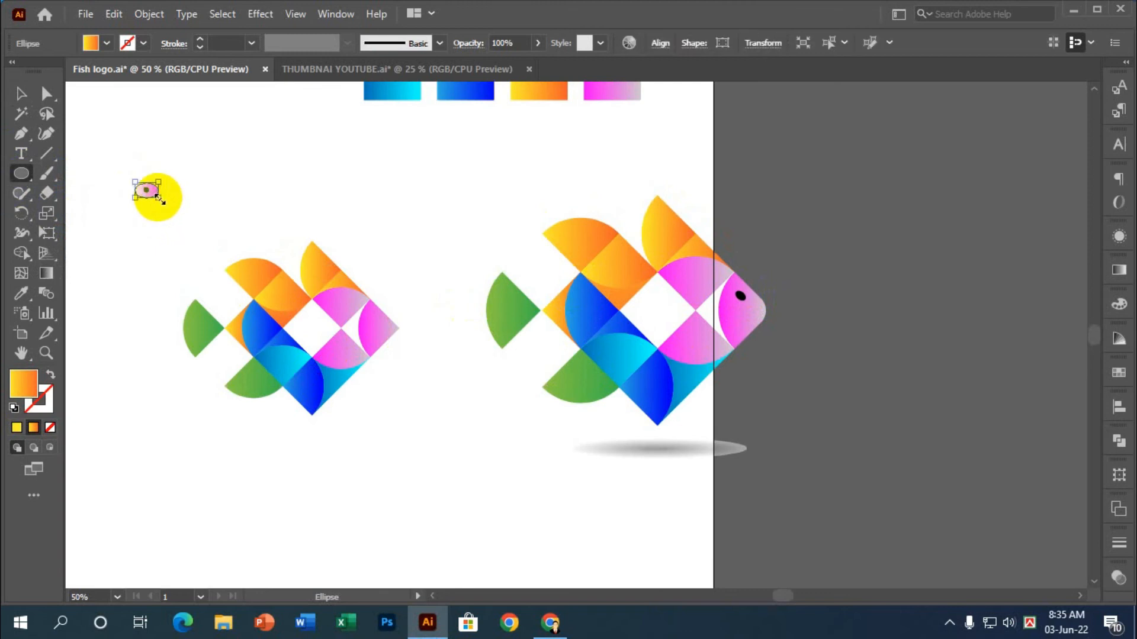
left_click(22, 93)
left_click(243, 116)
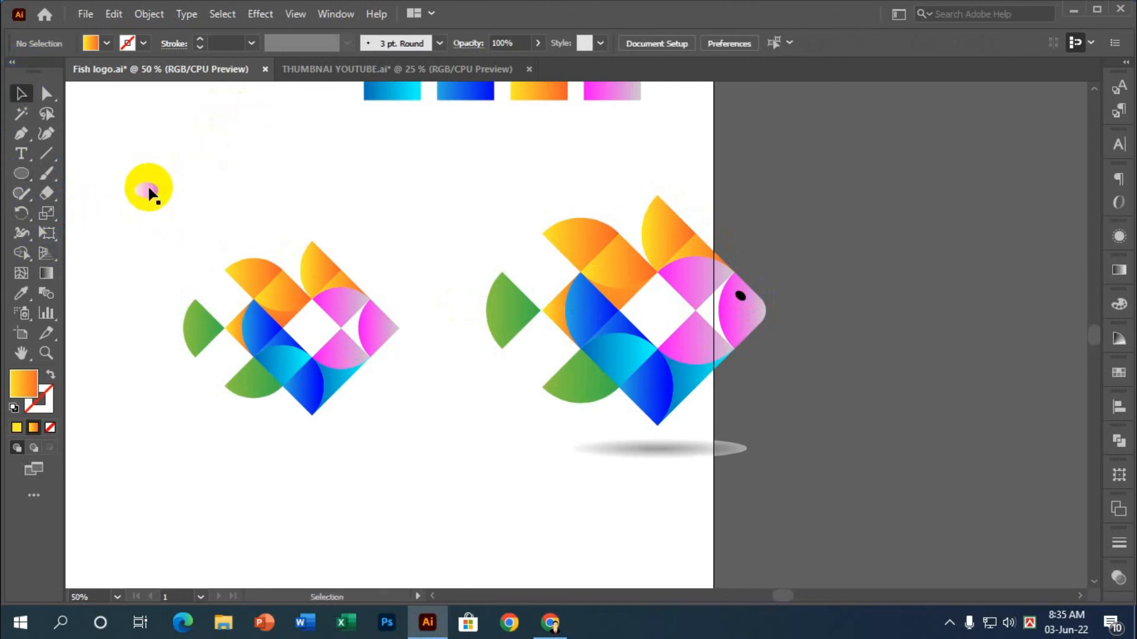
Move the small eye ellipse onto the upper part of the fish's pink head piece
left_click_drag(376, 322, 384, 329)
left_click(427, 290)
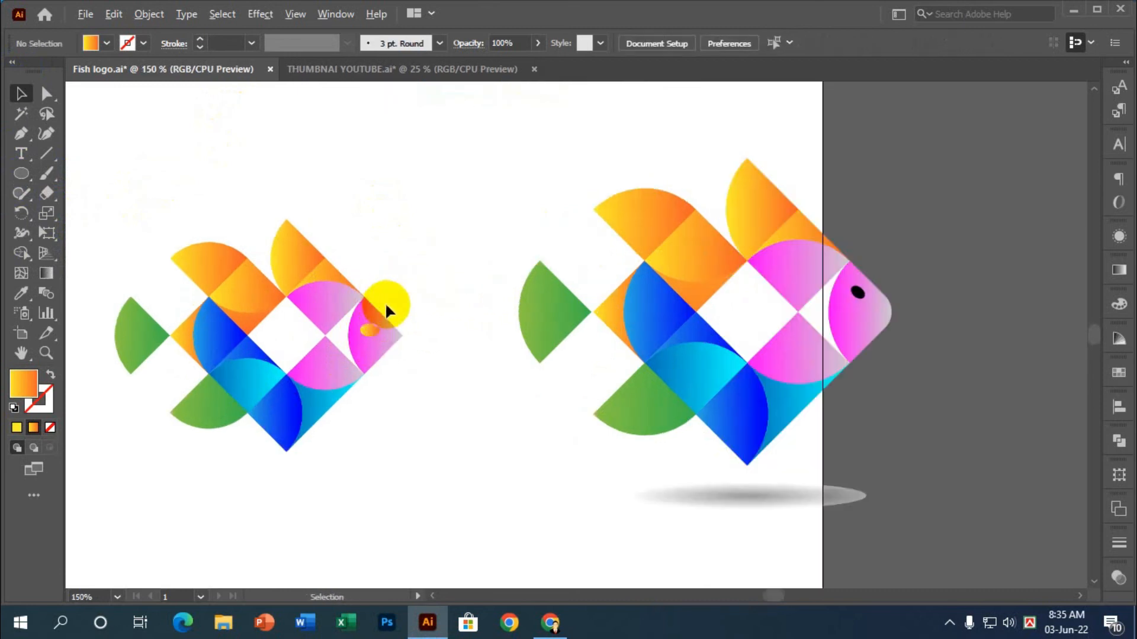
scroll(385, 302, "up", 3)
left_click_drag(371, 388, 333, 359)
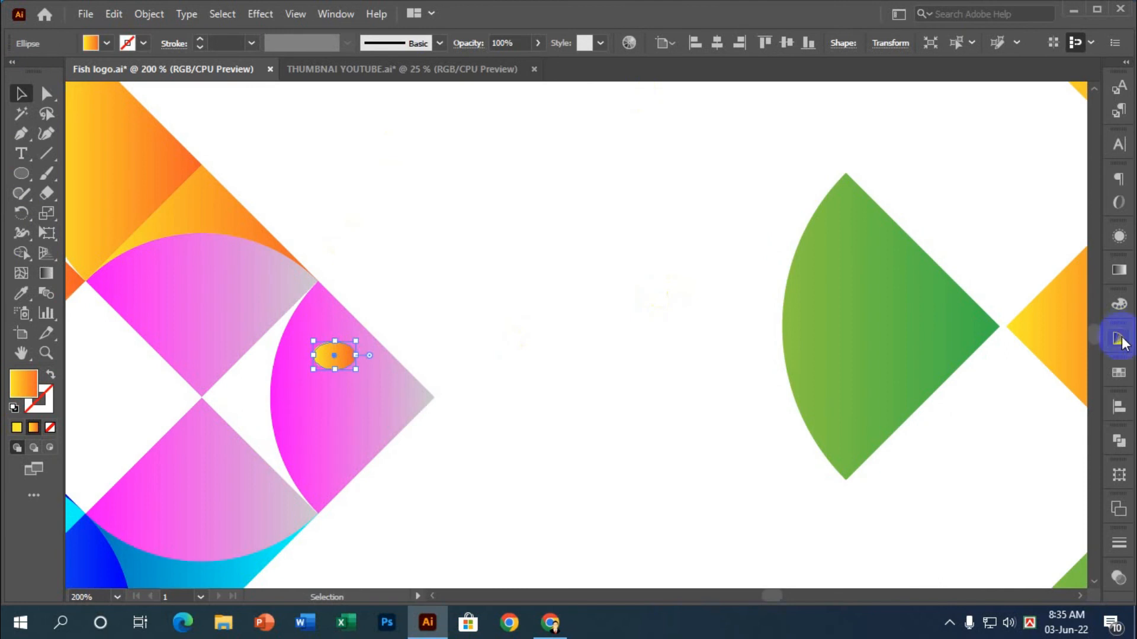
Fill the eye ellipse with a radial gradient running from black at the centre to light grey at the edge
left_click(1118, 271)
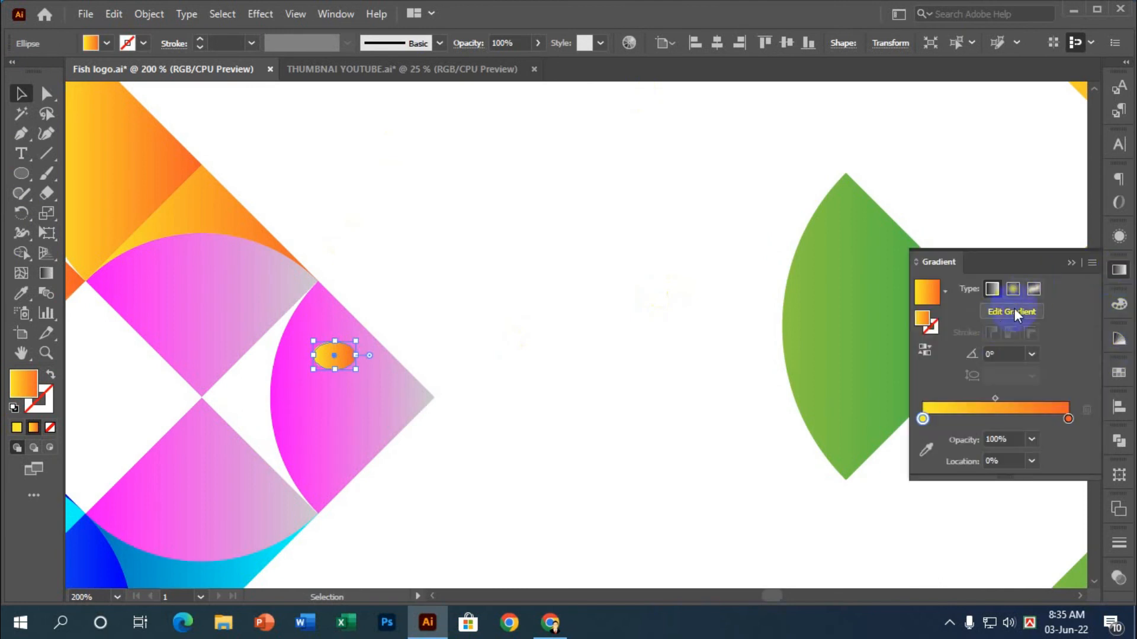
left_click(1013, 290)
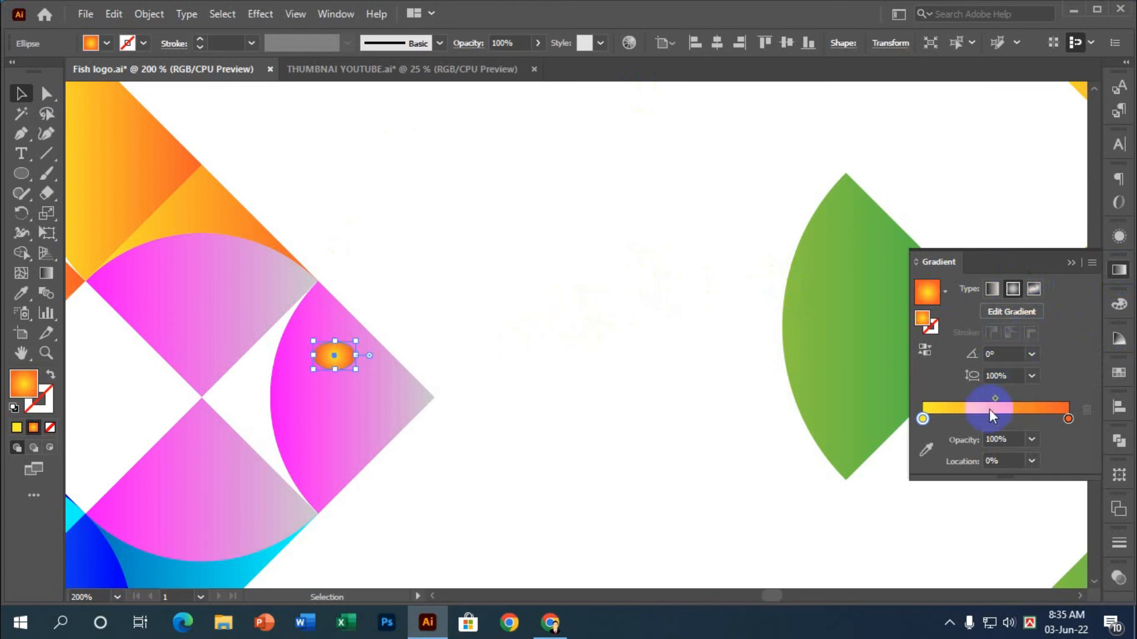
double_click(923, 418)
left_click(893, 235)
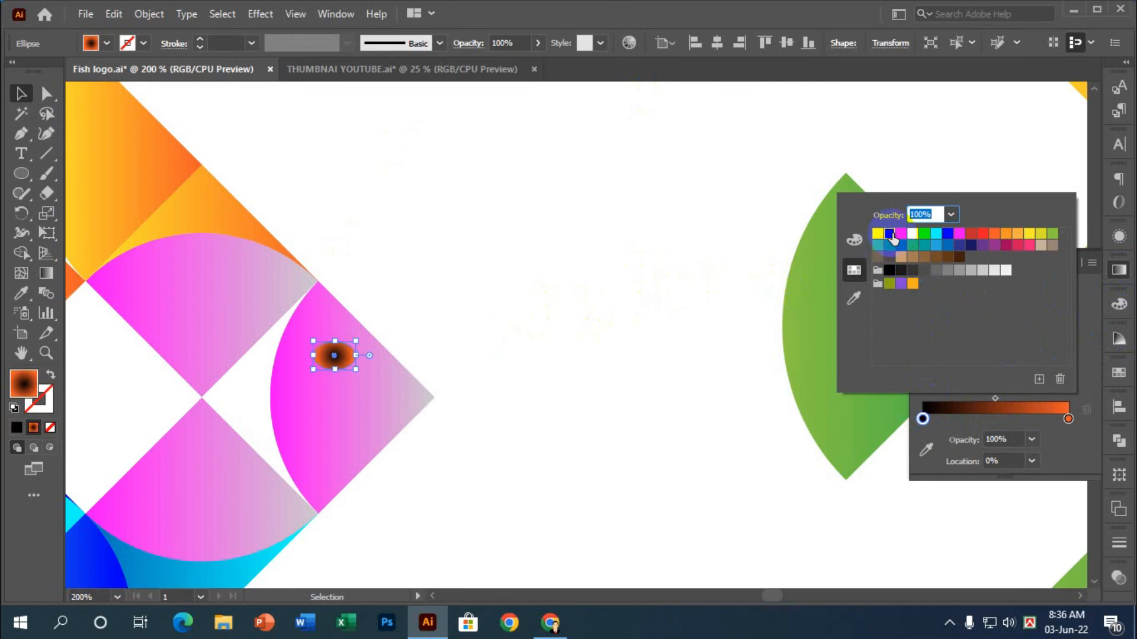
left_click(1068, 419)
double_click(1068, 419)
left_click(1000, 272)
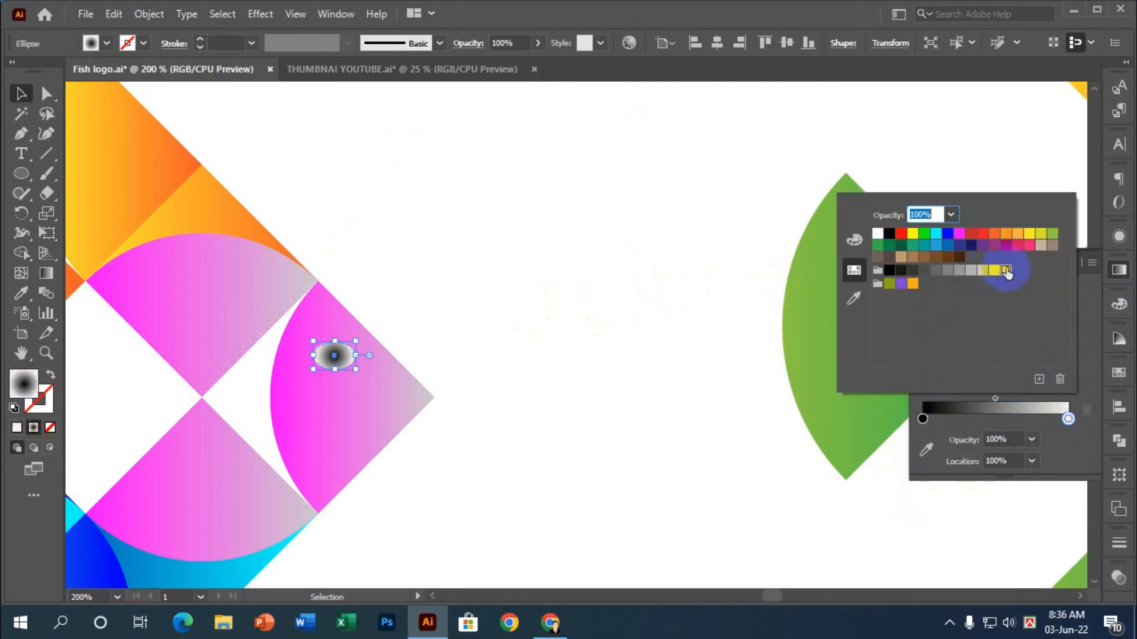
left_click(708, 290)
left_click(707, 286)
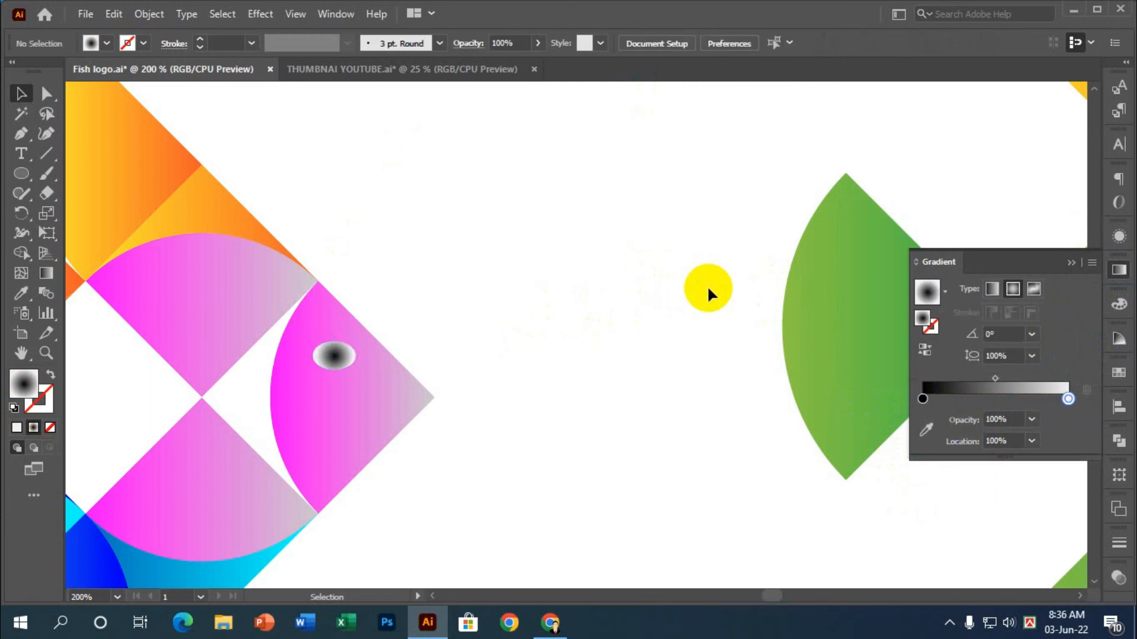
Shift the eye slightly towards the snout and rotate it a little clockwise, like the reference fish's eye
scroll(655, 295, "down", 4)
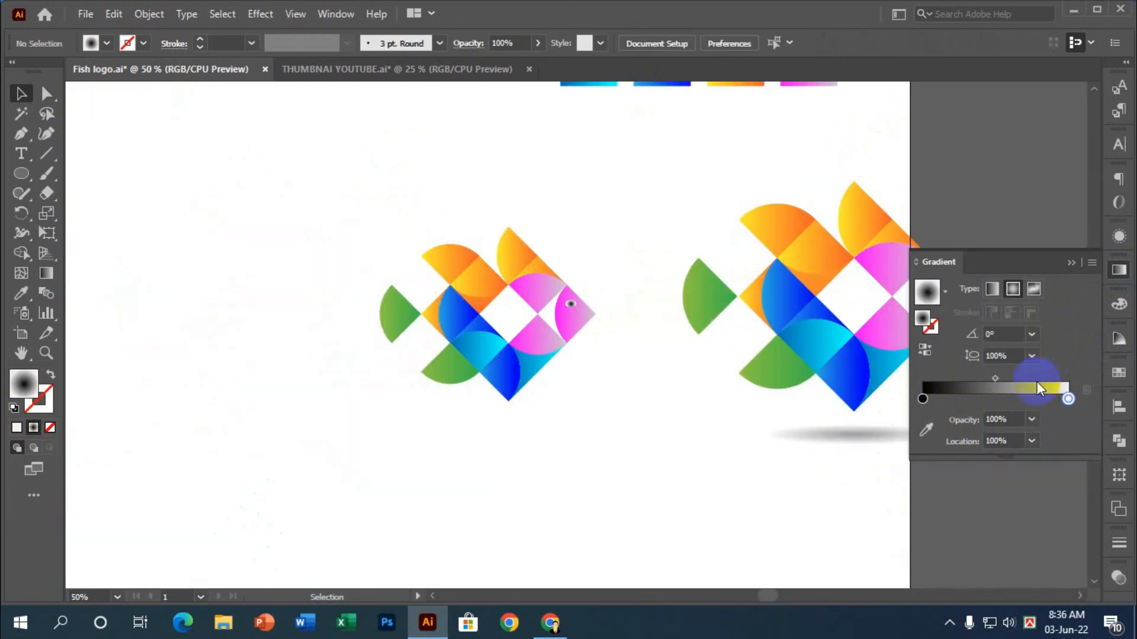
scroll(633, 300, "up", 4)
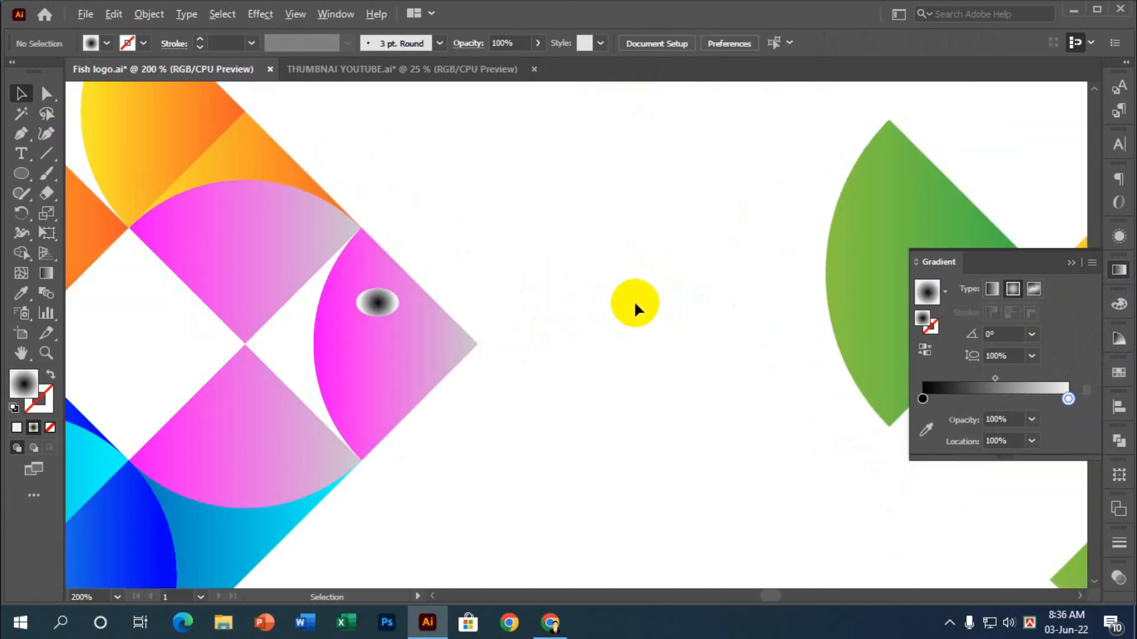
left_click(390, 300)
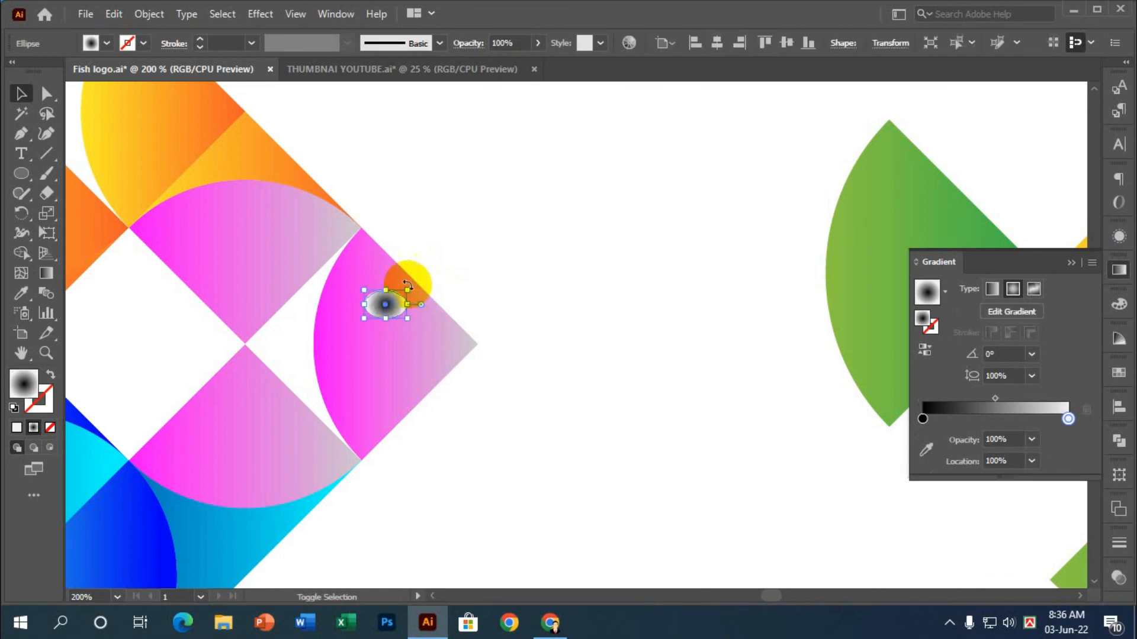
left_click_drag(406, 284, 414, 297)
left_click(551, 286)
scroll(508, 285, "down", 1)
scroll(508, 285, "down", 5)
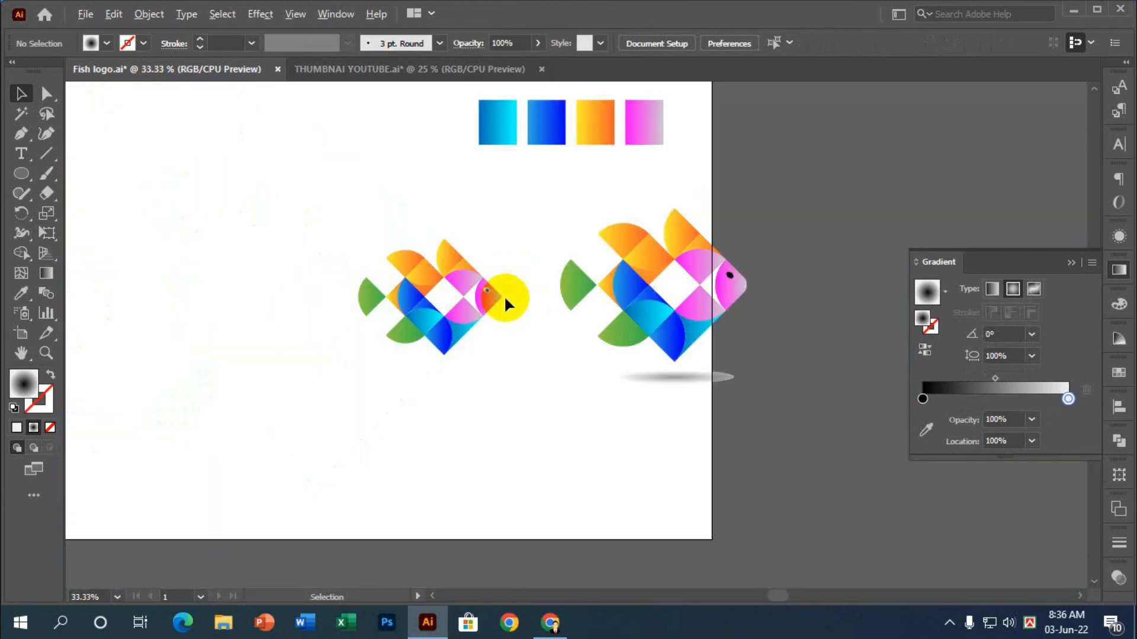
scroll(525, 305, "down", 1)
scroll(525, 296, "up", 2)
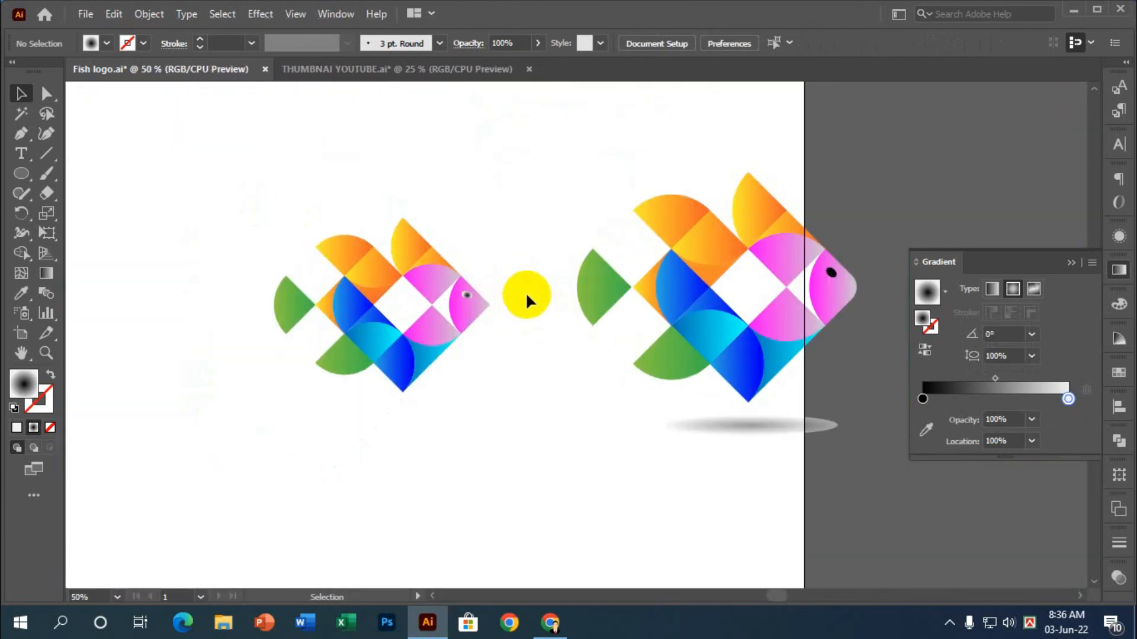
scroll(438, 412, "up", 1)
scroll(431, 406, "down", 1)
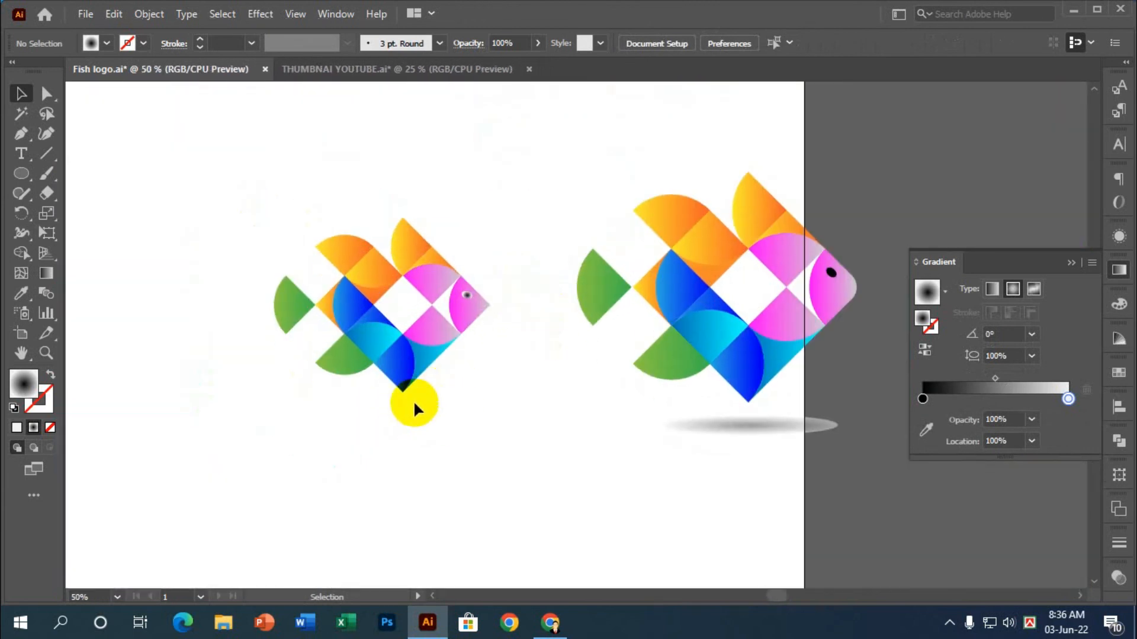
Group all the pieces of the new fish and move the group slightly away from the reference fish
left_click_drag(532, 427, 236, 167)
left_click(219, 202)
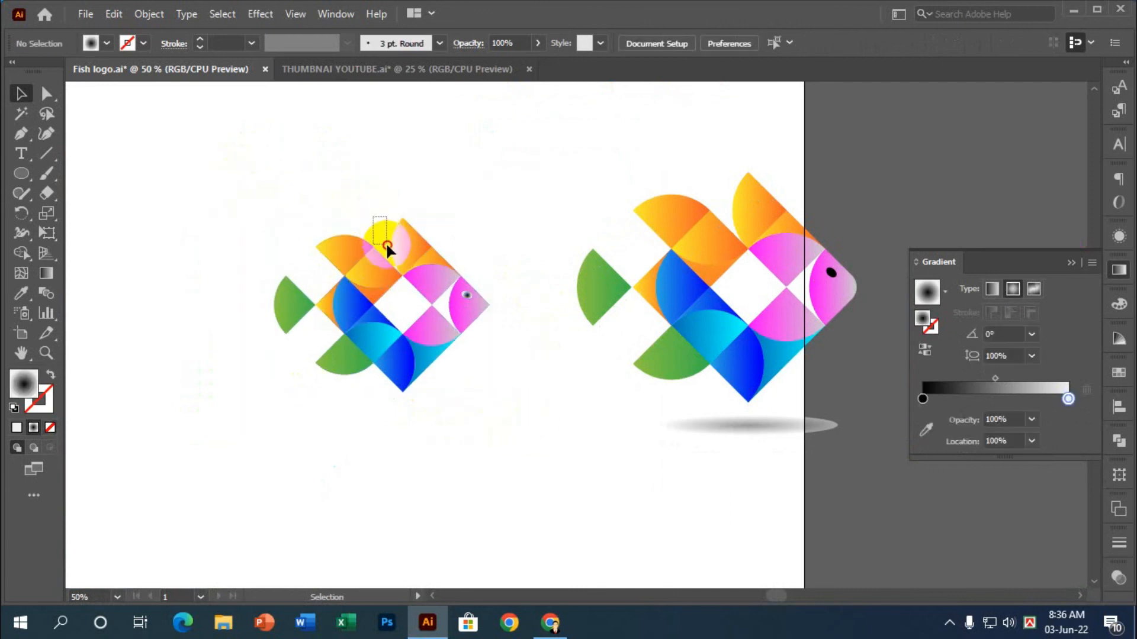
left_click_drag(385, 243, 386, 246)
left_click(383, 226)
left_click(390, 248)
left_click_drag(191, 205, 502, 406)
key("a")
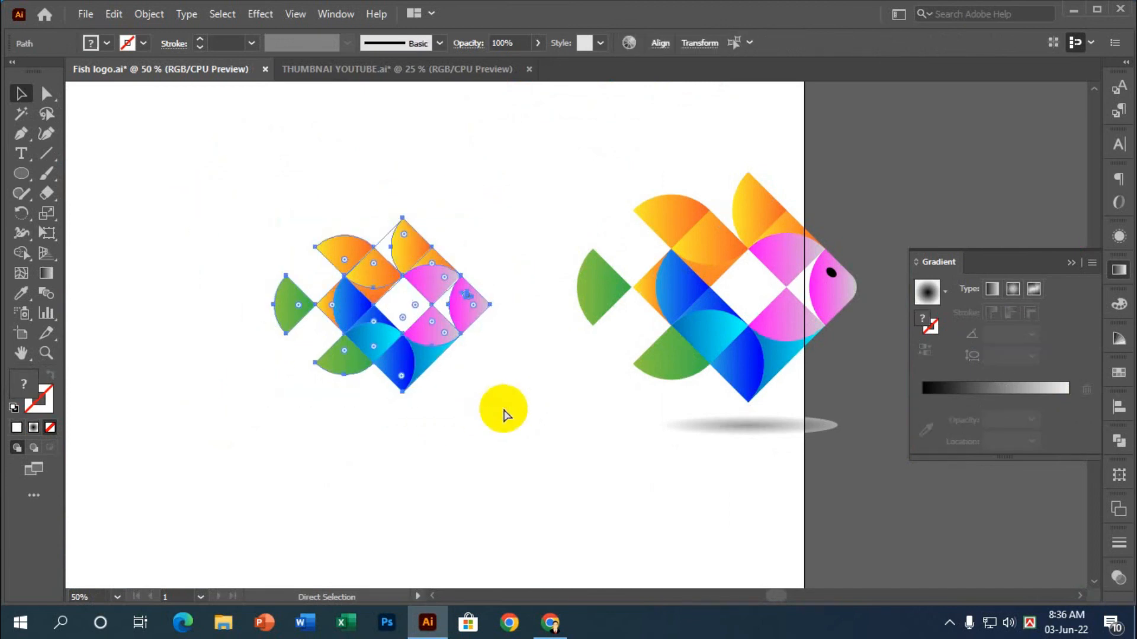
key("v")
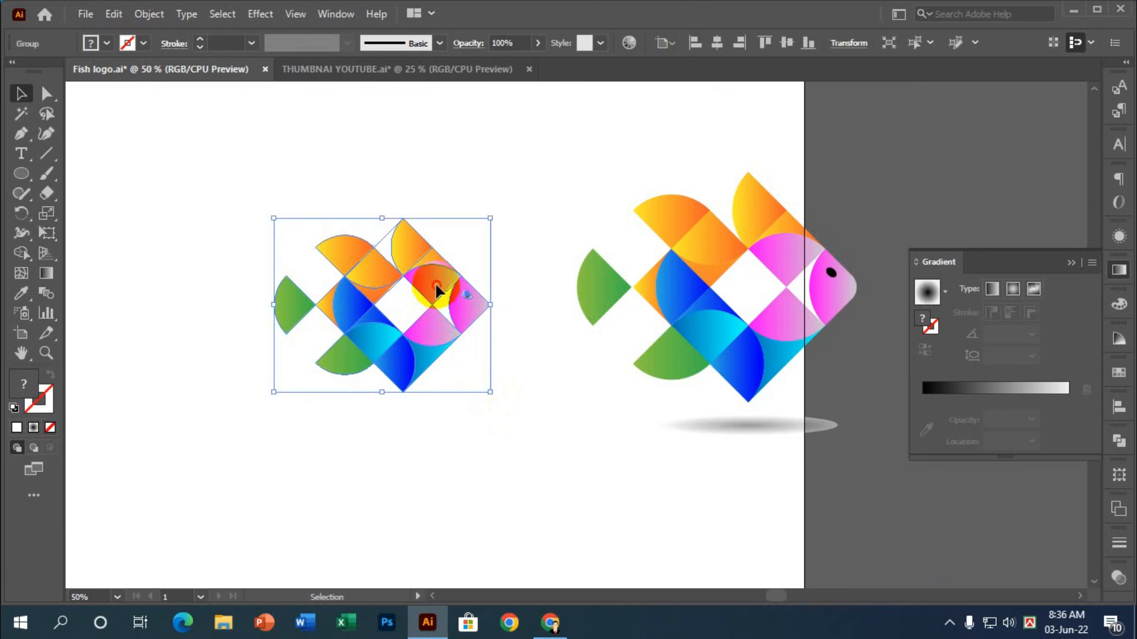
left_click_drag(436, 297, 391, 283)
left_click(432, 438)
scroll(403, 405, "up", 1)
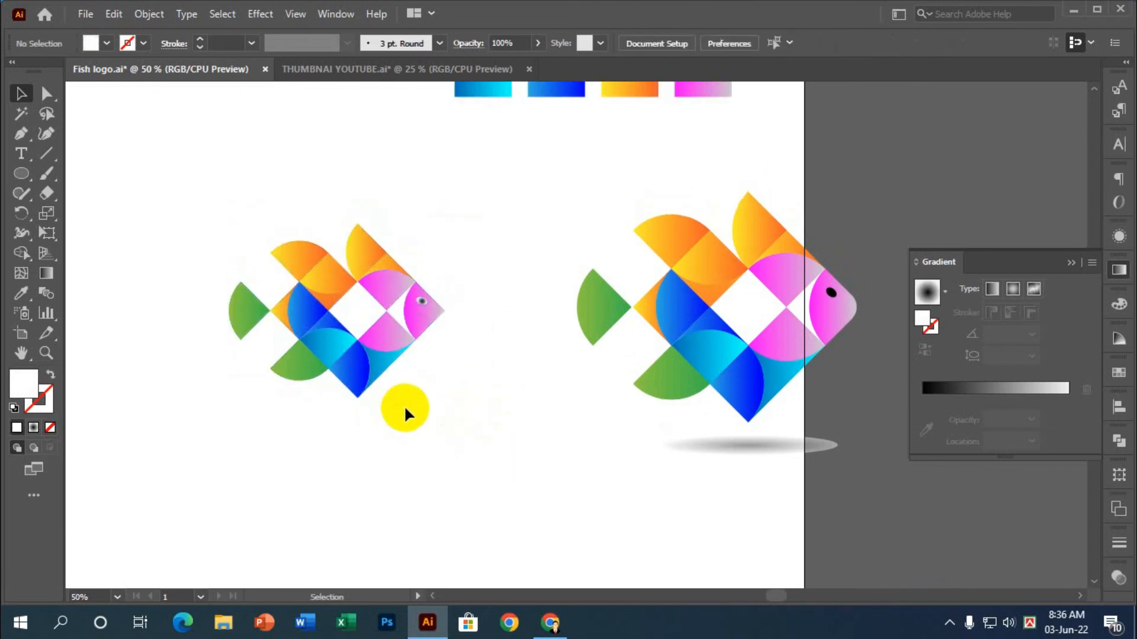
Compare the finished fish with the reference fish and examine the shadow ellipse beneath the reference
key("ctrl+minus")
scroll(562, 397, "down", 1)
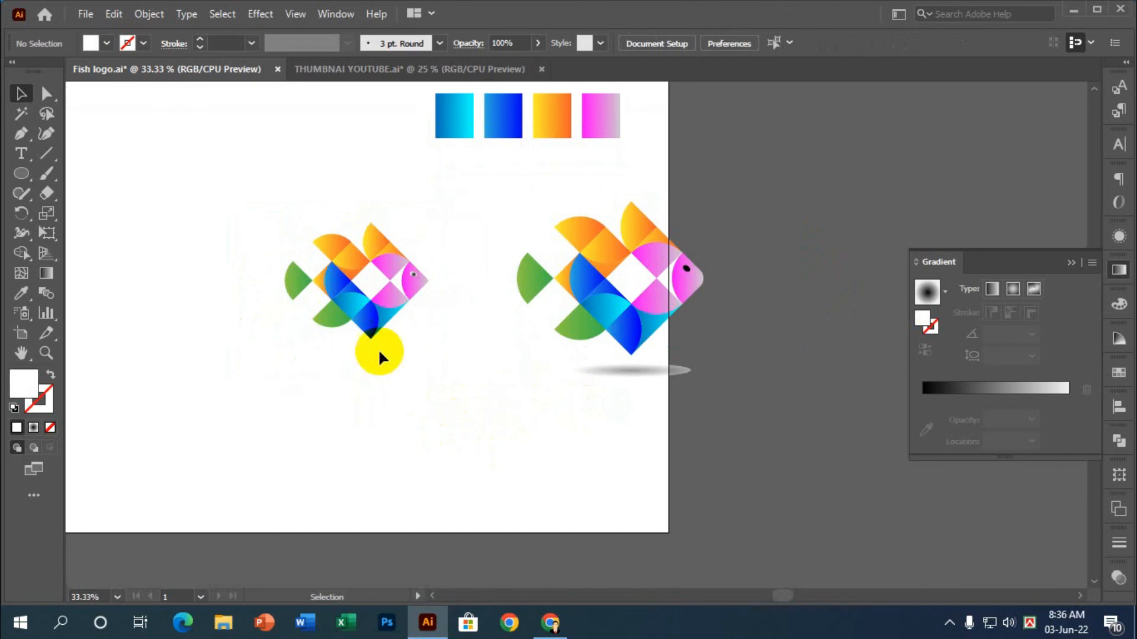
scroll(378, 349, "up", 1)
scroll(370, 364, "up", 1)
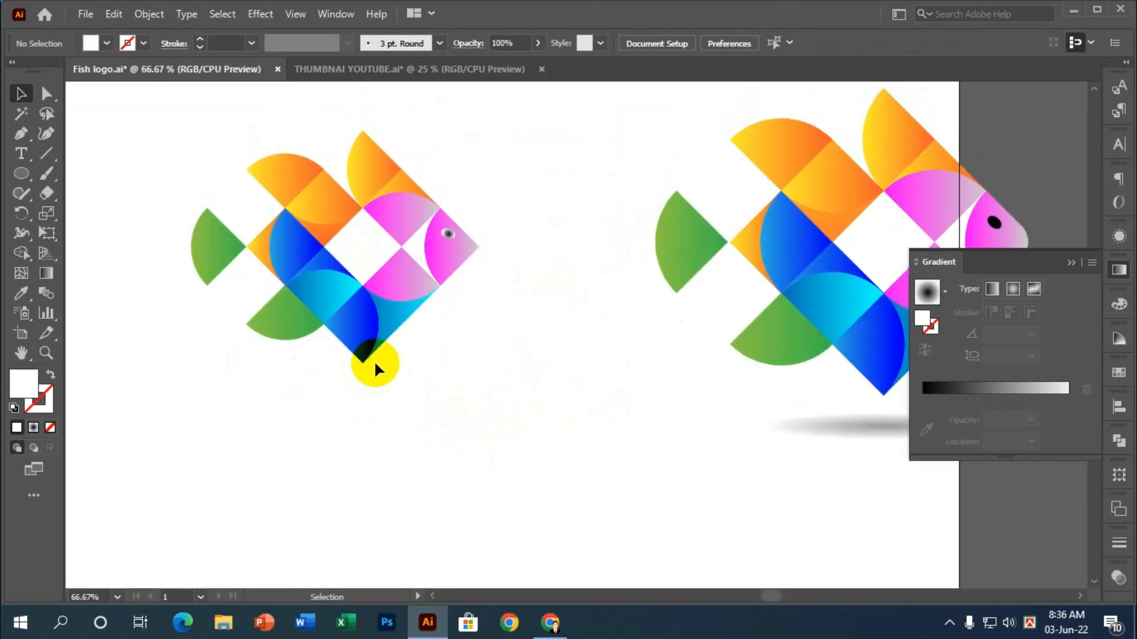
scroll(379, 379, "up", 1)
scroll(126, 255, "down", 3)
scroll(208, 259, "down", 2)
scroll(209, 260, "up", 3)
scroll(208, 259, "down", 1)
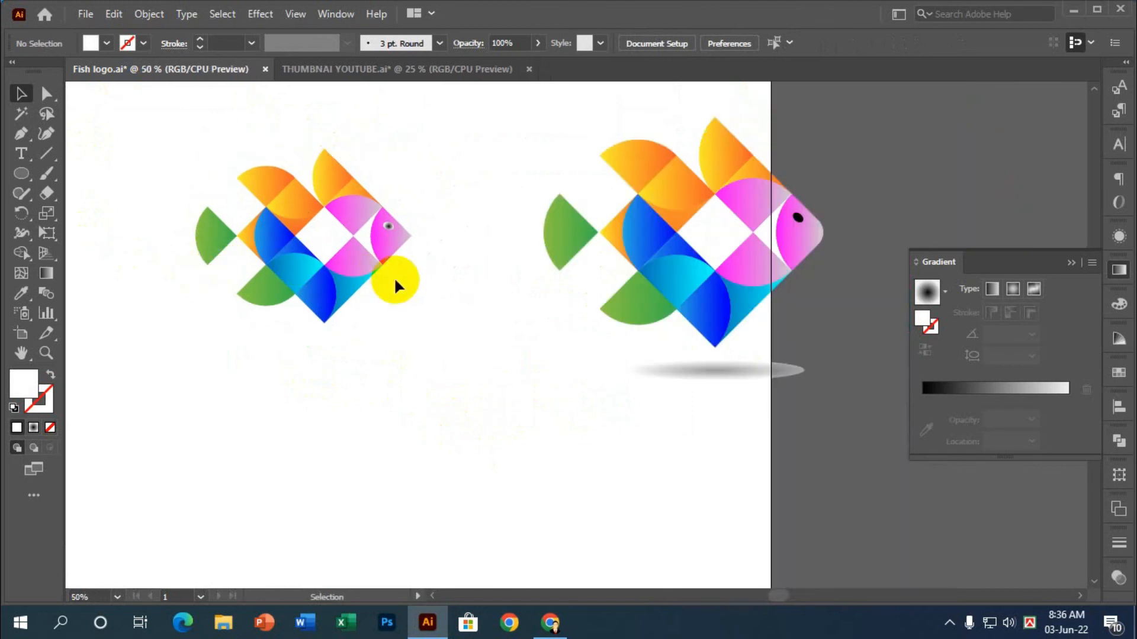
left_click(712, 365)
left_click(527, 168)
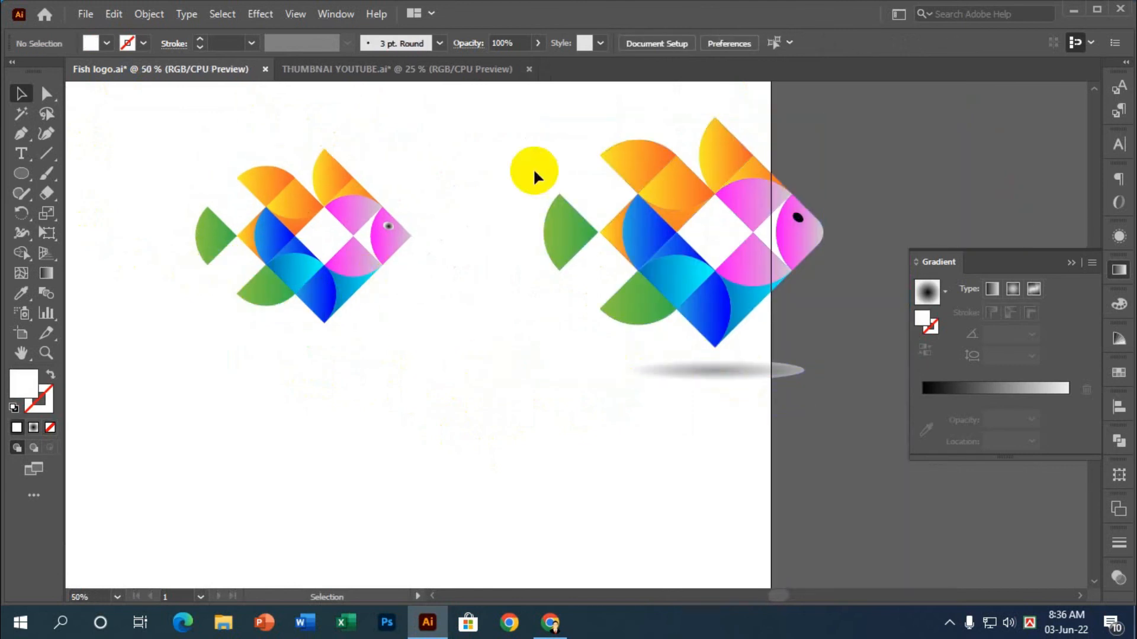
Draw a circle below the new fish and fill it with the black-to-light-grey radial gradient
left_click(20, 173)
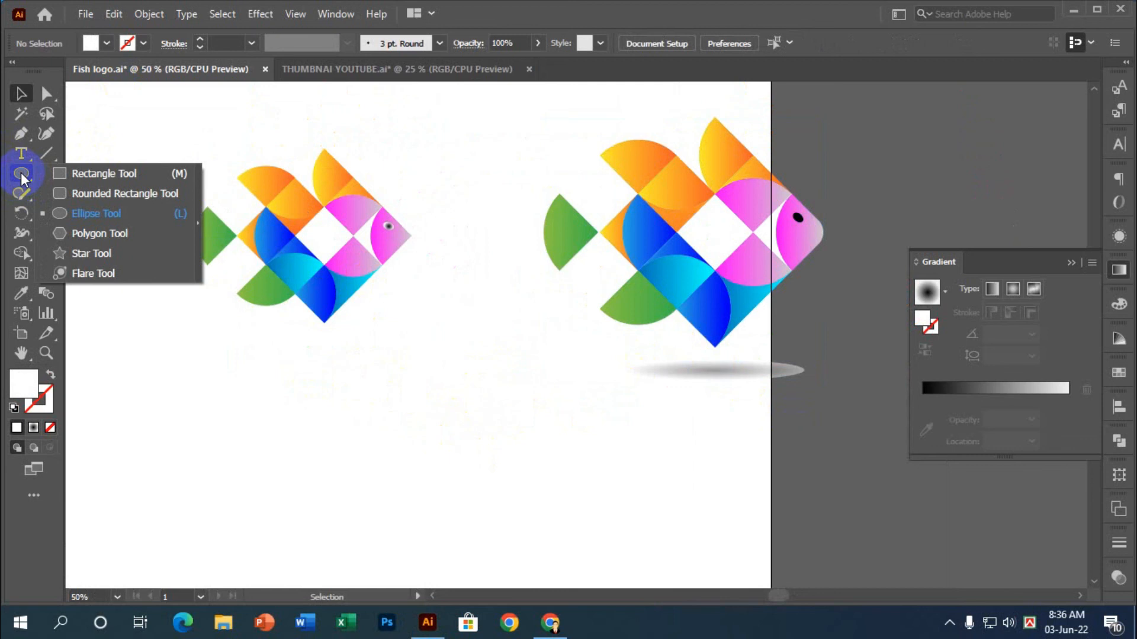
left_click(59, 212)
left_click_drag(200, 375, 336, 465)
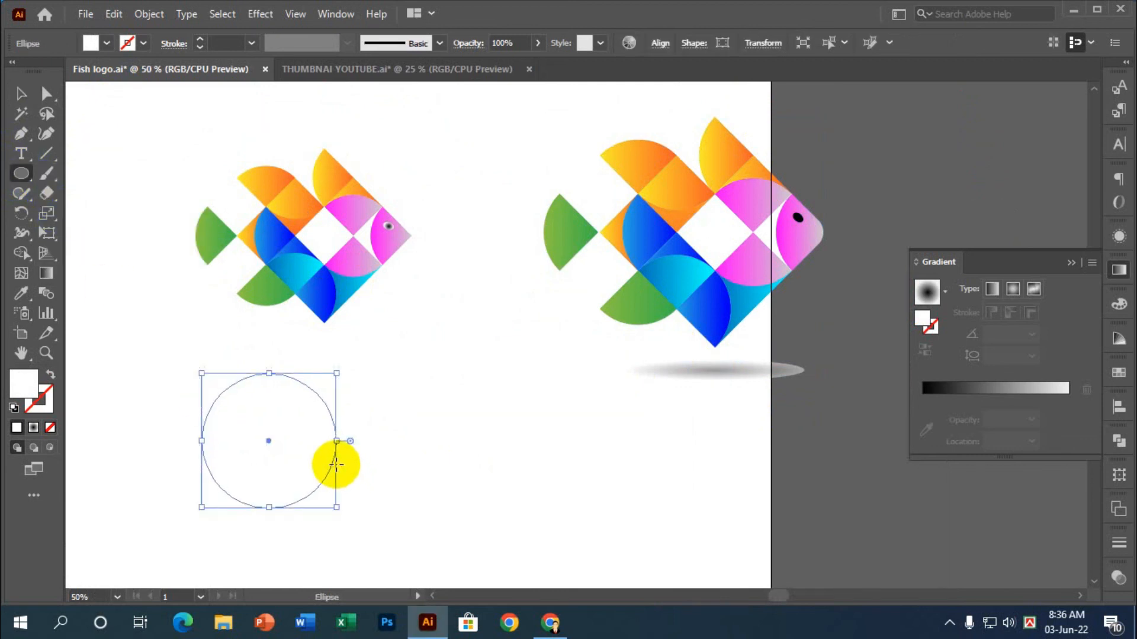
left_click(992, 391)
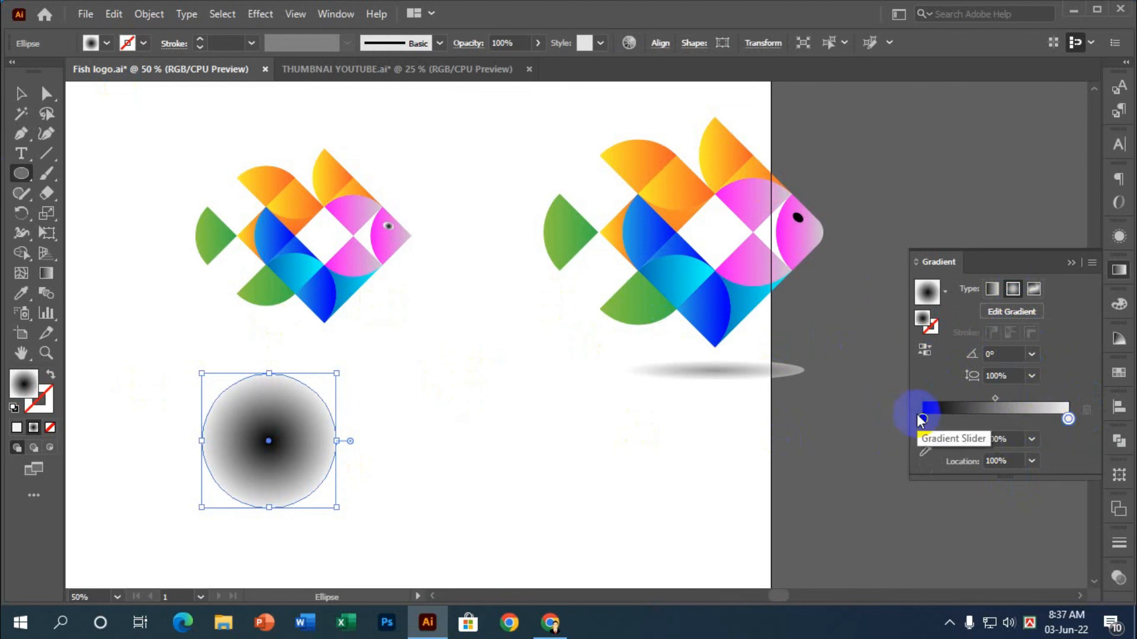
Set the gradient circle's opacity to 55%, flatten it into a thin ellipse and place it beneath the fish as a shadow
left_click(538, 43)
left_click_drag(528, 63, 511, 58)
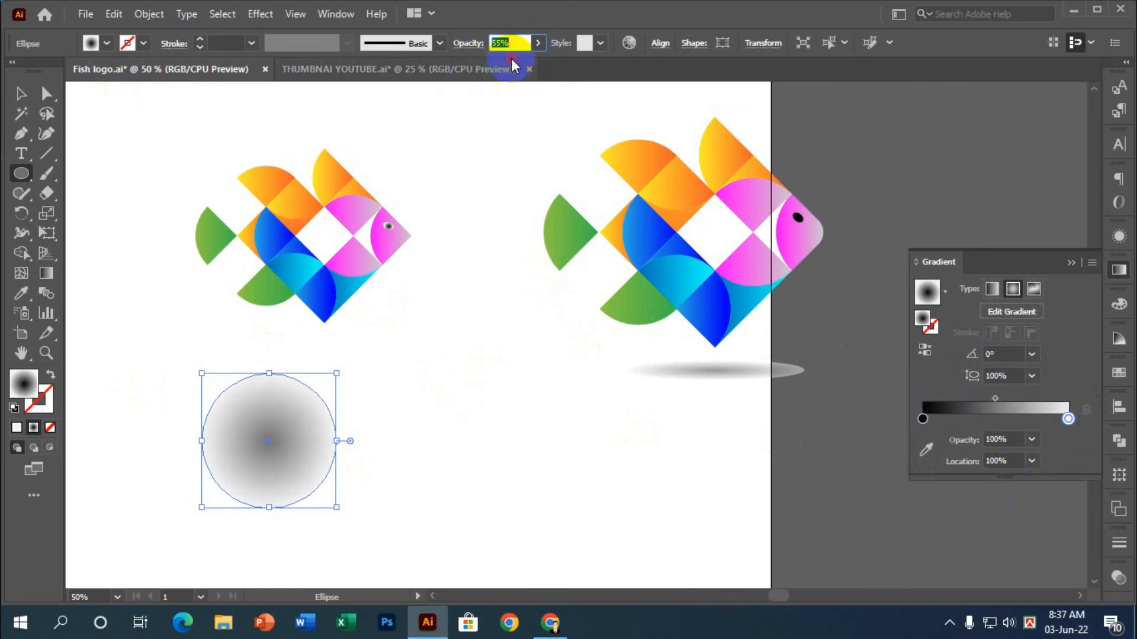
left_click(21, 93)
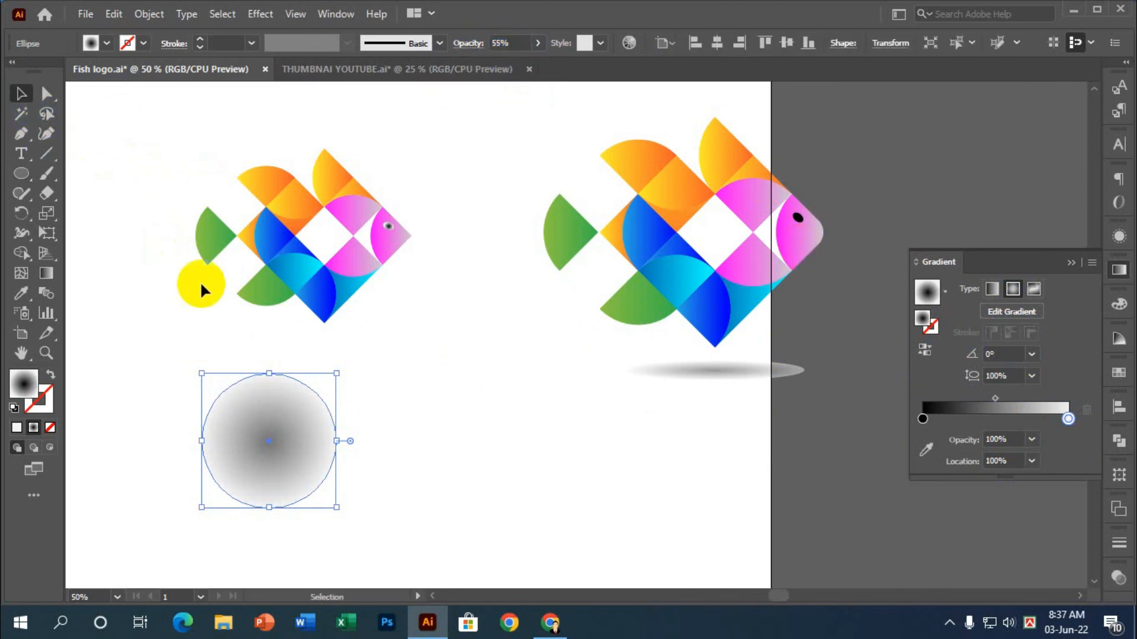
left_click_drag(269, 373, 325, 347)
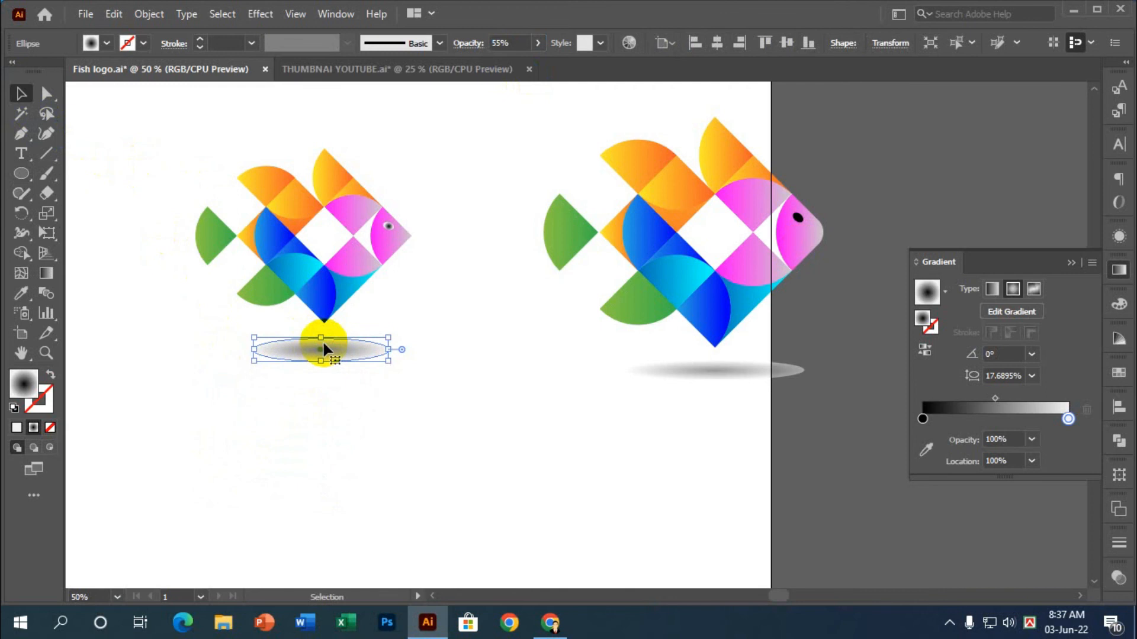
Set the opacity of the shadow ellipse to 40%
left_click(537, 42)
left_click_drag(509, 62, 499, 63)
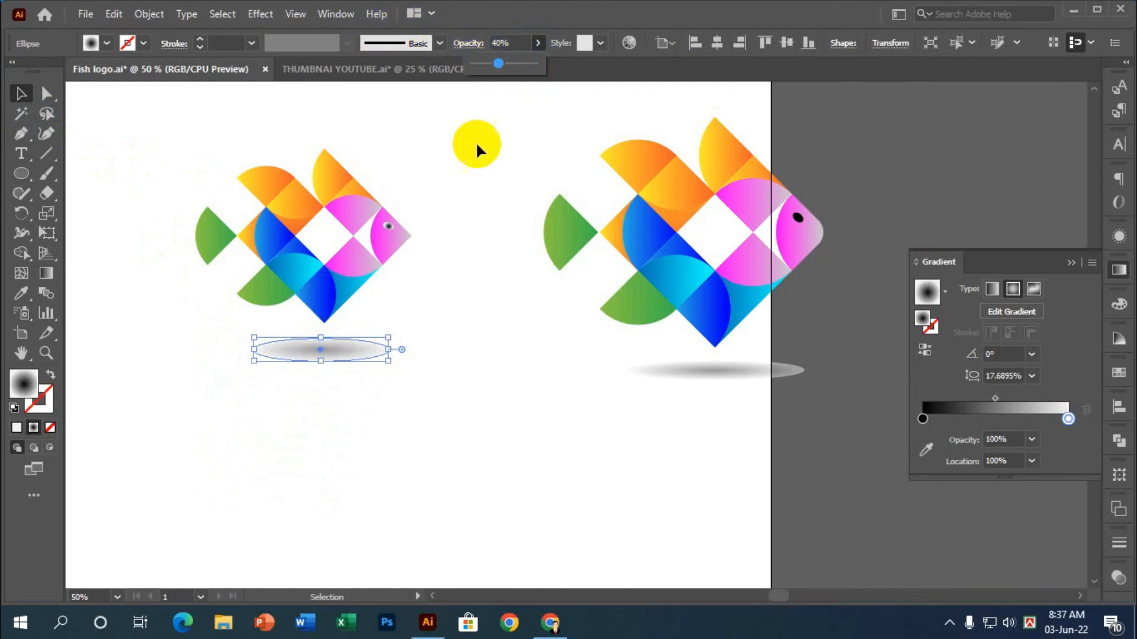
left_click(161, 134)
Group the new fish with its shadow and move the group slightly towards the reference fish
scroll(156, 286, "up", 2)
left_click_drag(400, 521, 214, 154)
key("a")
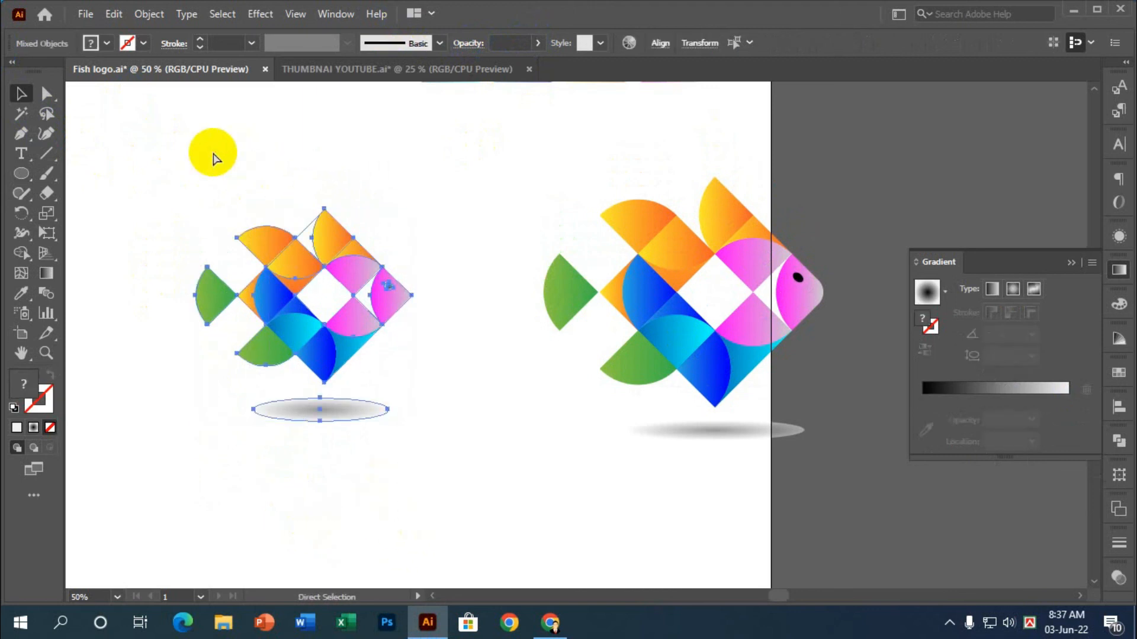
key("ctrl+g")
key("v")
left_click_drag(327, 240, 352, 241)
left_click(446, 388)
scroll(402, 374, "down", 2)
scroll(422, 348, "up", 2)
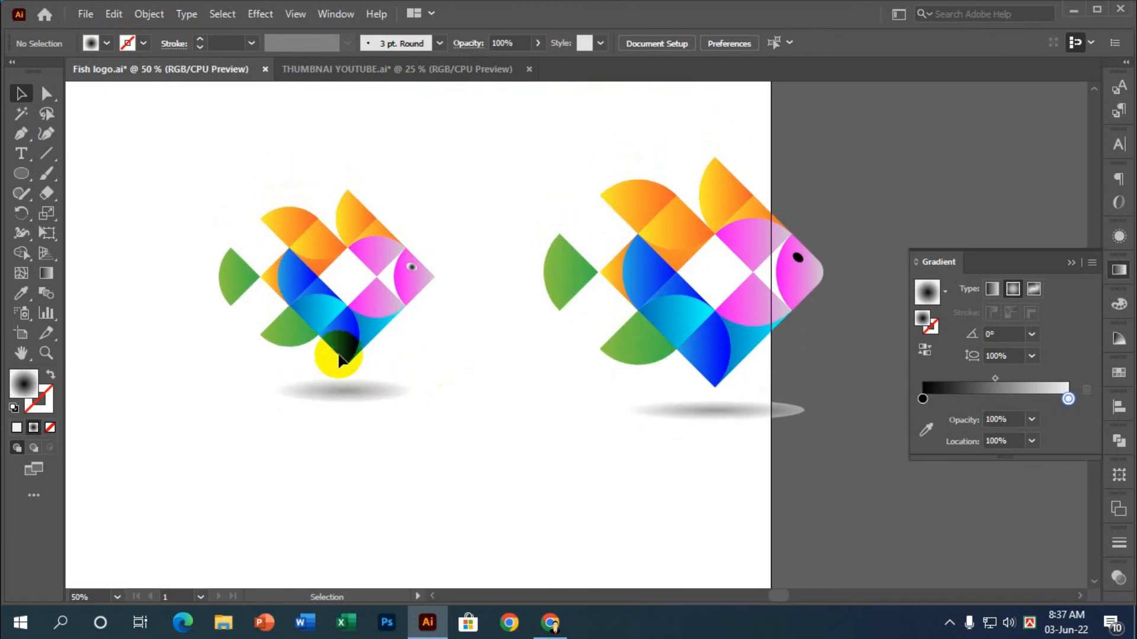
scroll(255, 375, "down", 1)
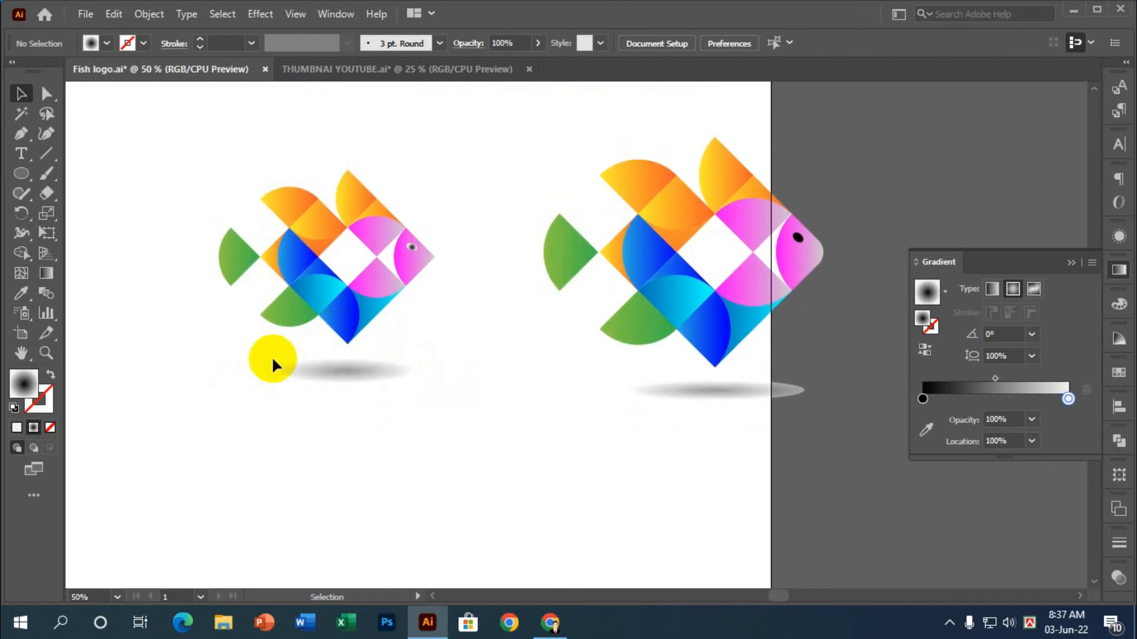
scroll(316, 354, "up", 1)
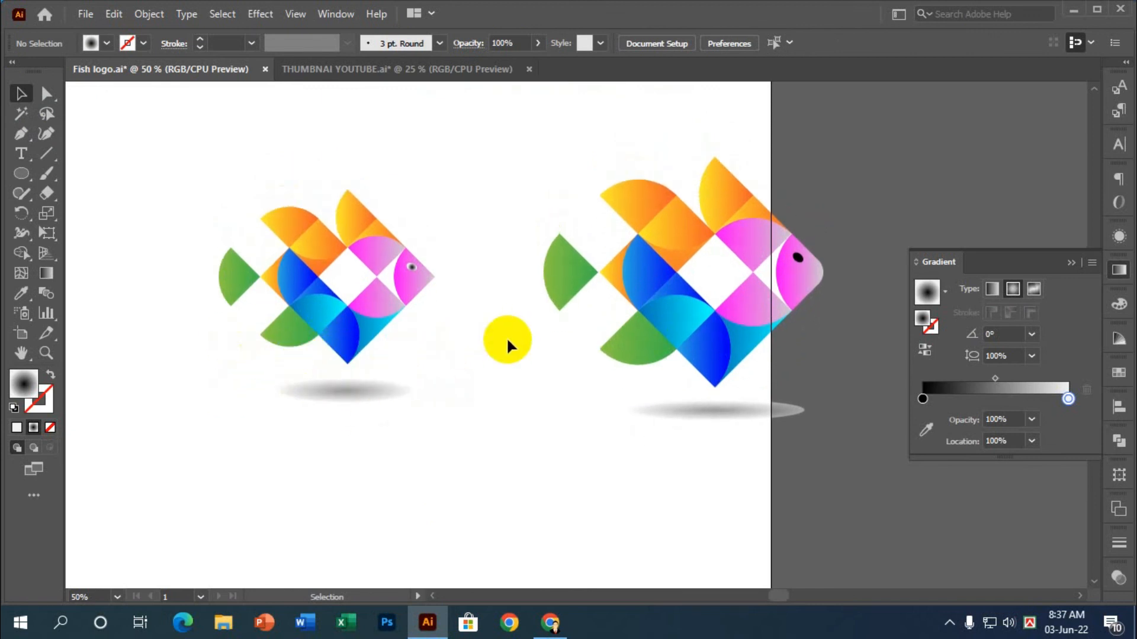
scroll(497, 355, "up", 1)
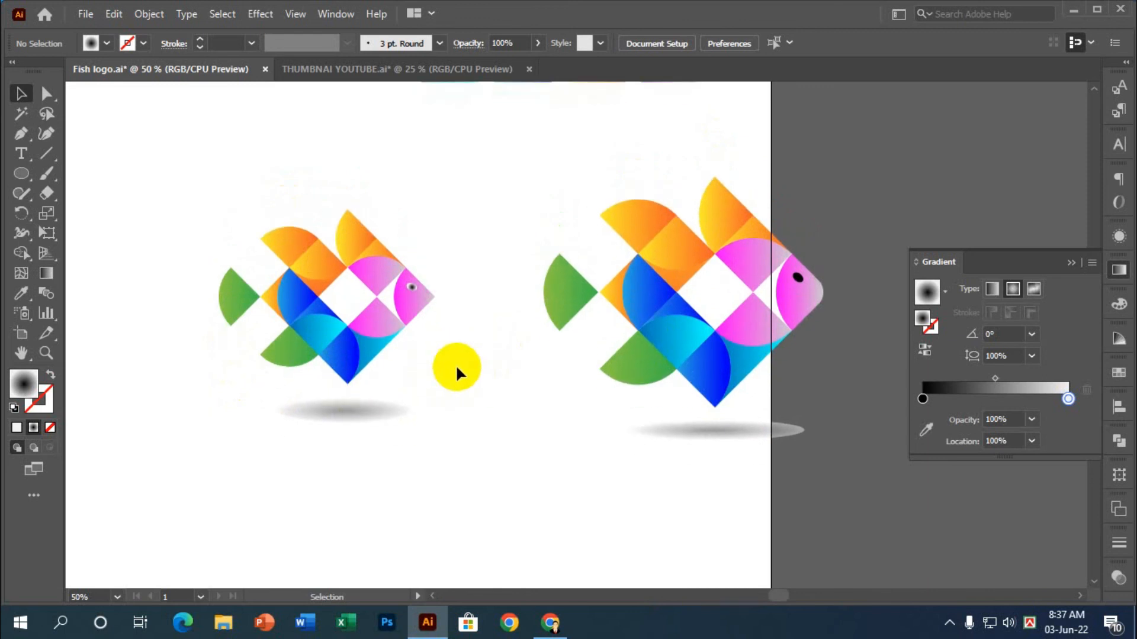